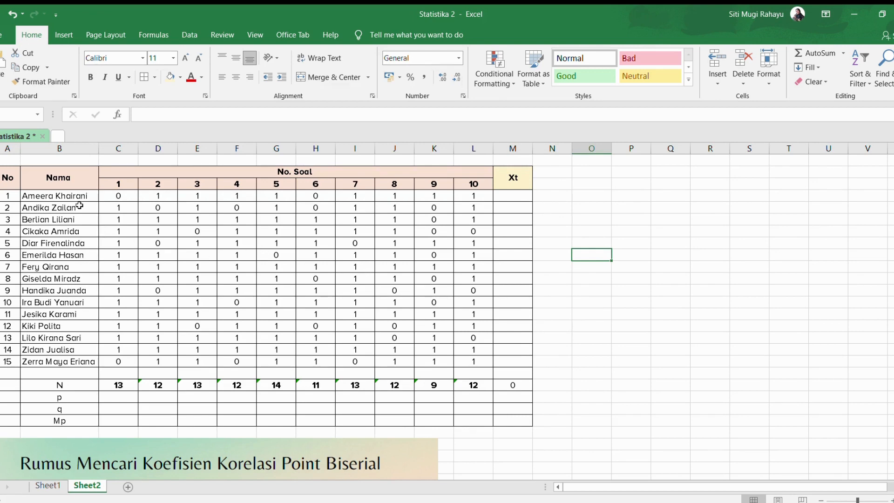
# Step: Examine the question numbers 1 to 10 and the 0/1 answer scores in the question 1 column
pyautogui.click(122, 185)
pyautogui.click(466, 185)
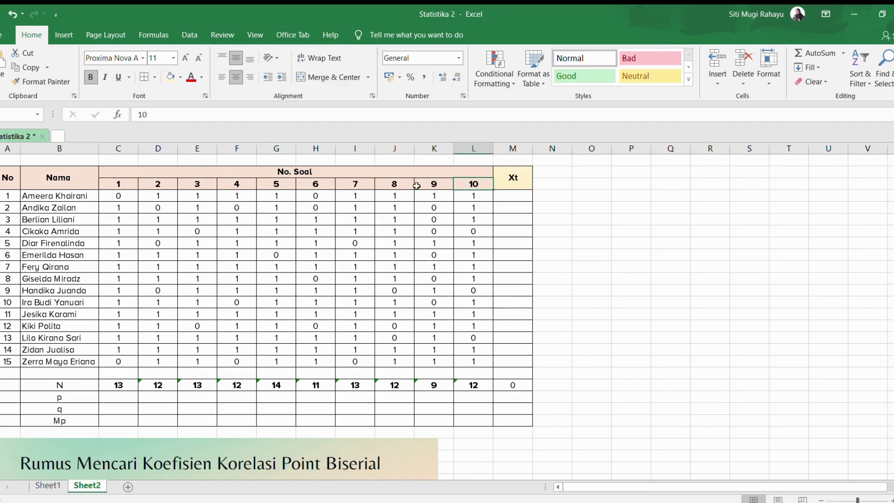
pyautogui.click(120, 196)
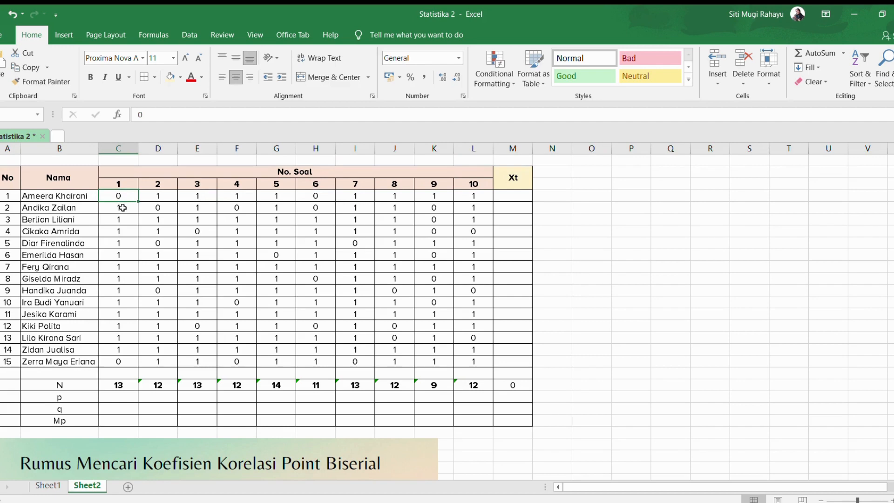
pyautogui.click(122, 208)
pyautogui.press('Down')
pyautogui.press('Down')
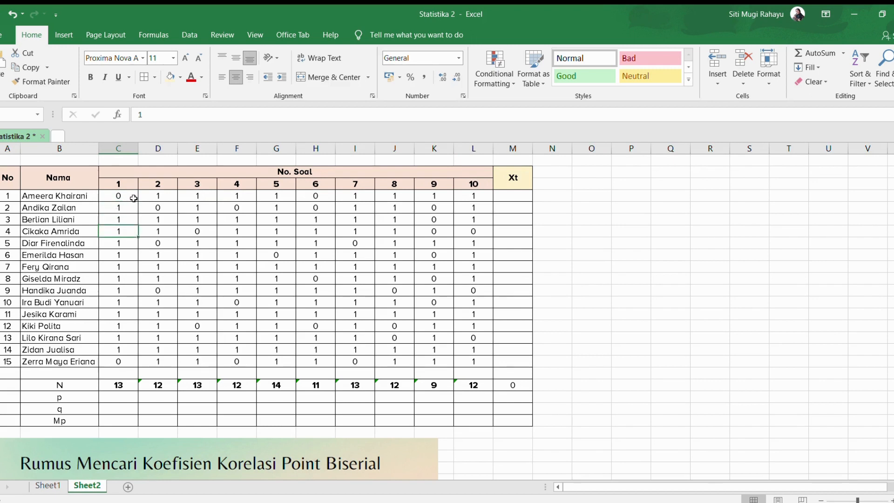
pyautogui.press('Up')
pyautogui.press('Up')
pyautogui.press('Up')
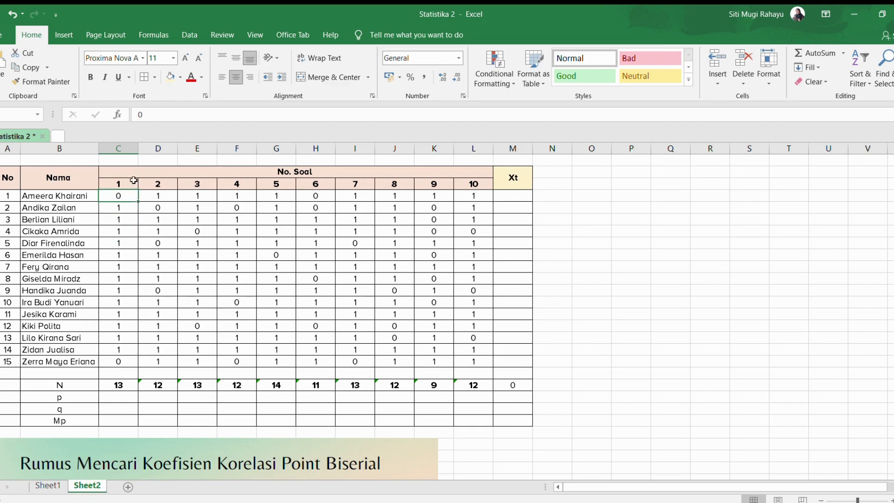
pyautogui.click(124, 149)
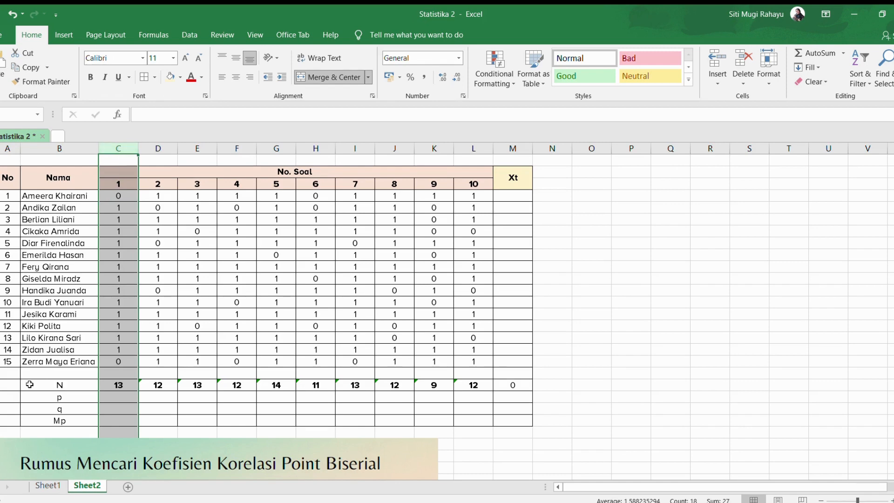
# Step: Inspect the N row totals of correct answers for questions 1, 2 and 3
pyautogui.click(119, 385)
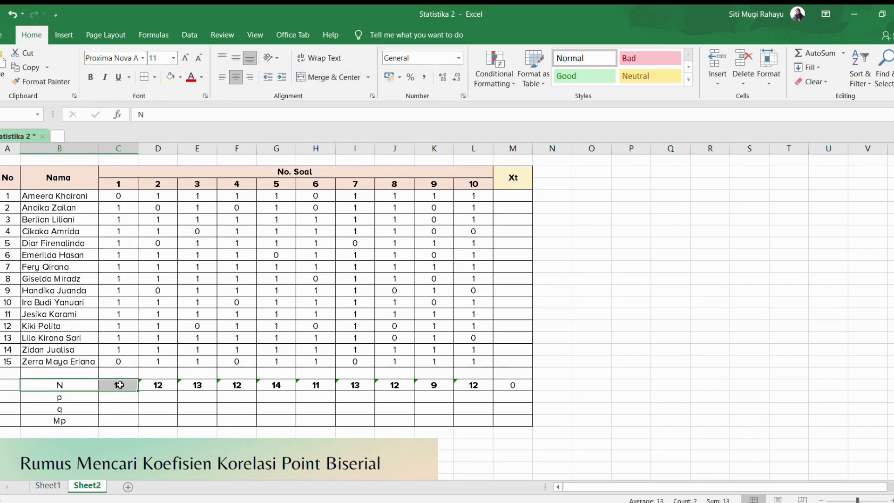
pyautogui.hotkey('ctrl', 'b')
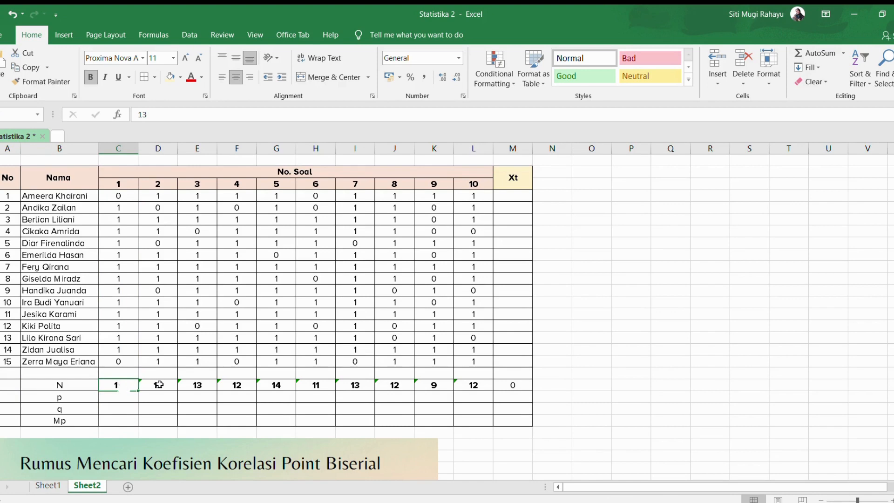
pyautogui.click(158, 384)
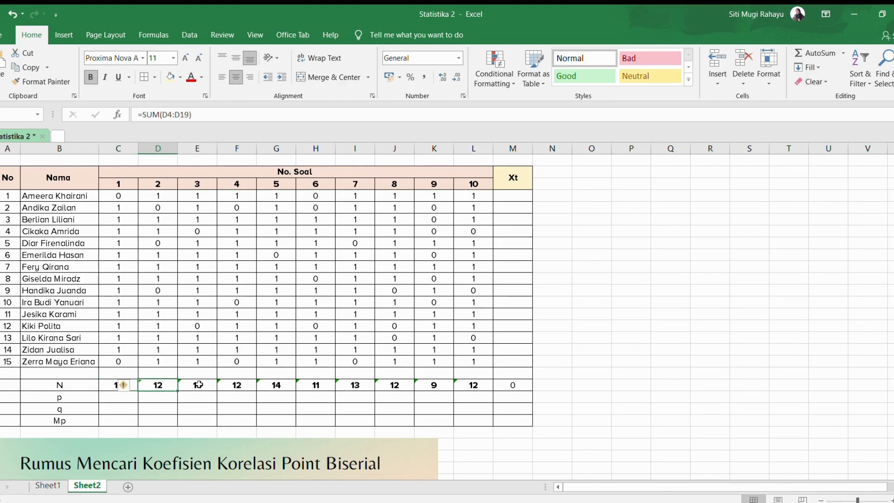
pyautogui.click(198, 384)
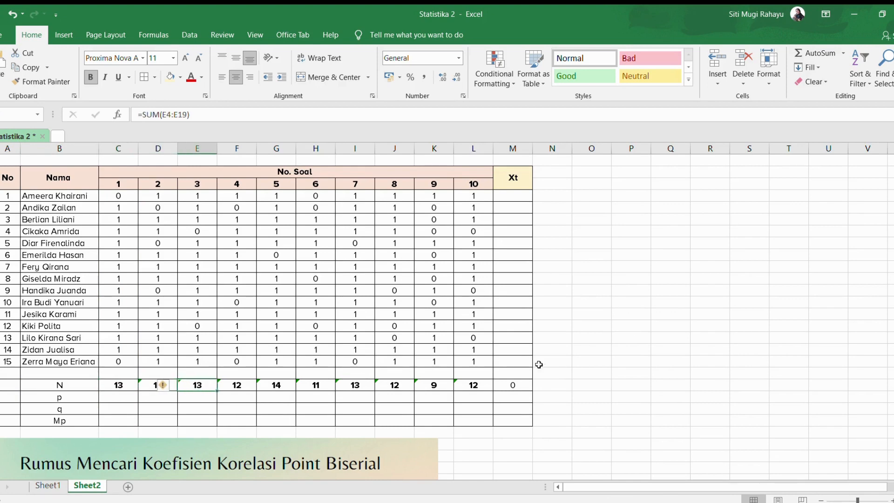
pyautogui.click(569, 385)
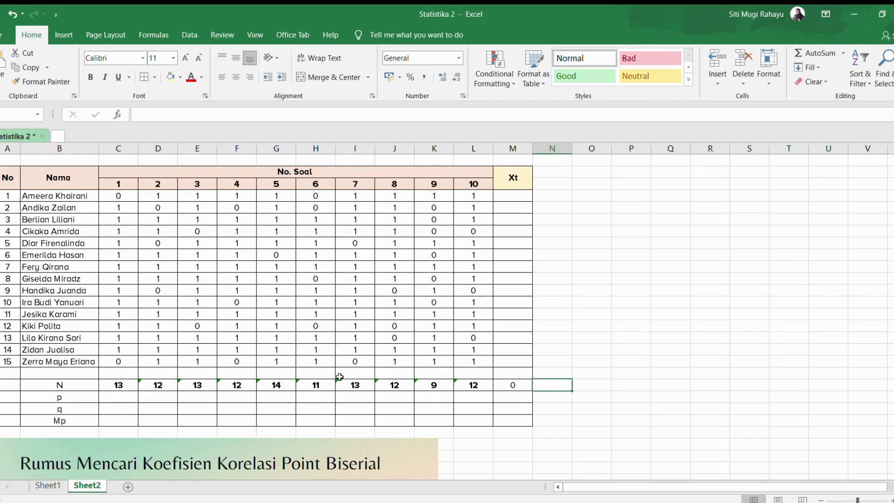
# Step: Read the point-biserial correlation formula and its legend below the score table
pyautogui.scroll(-3, 340, 377)
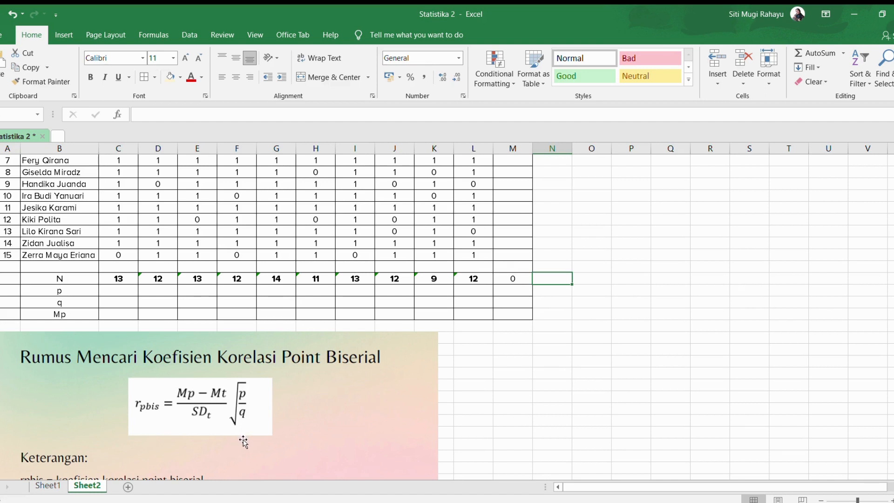
pyautogui.scroll(-1, 247, 447)
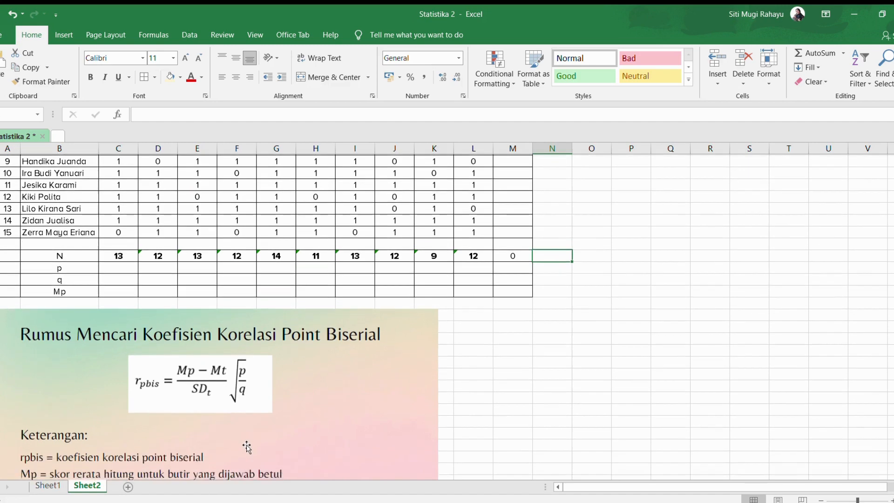
pyautogui.scroll(-1, 248, 447)
pyautogui.scroll(-2, 245, 448)
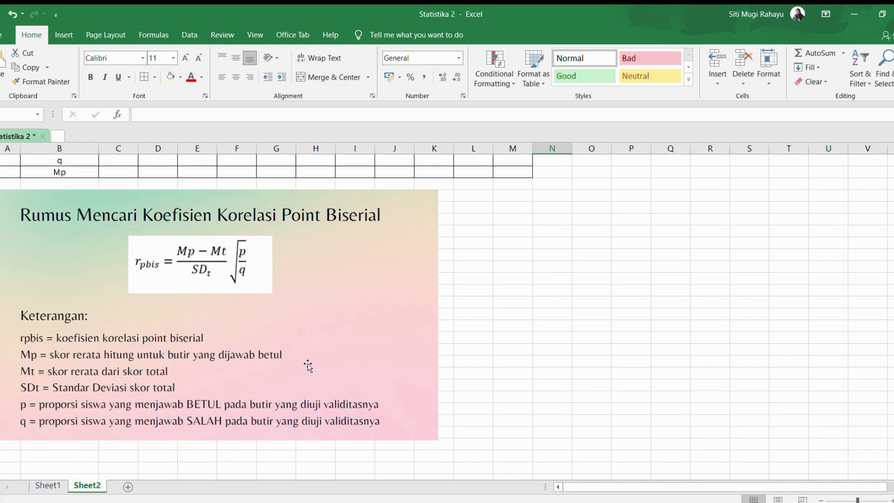
pyautogui.scroll(1, 311, 356)
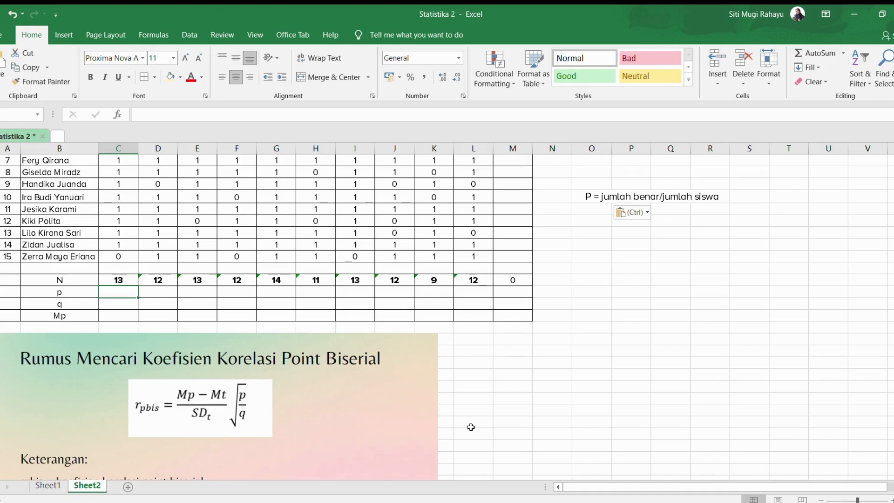
# Step: Review the note defining P beside the table, plus question 1's correct answers and their N total
pyautogui.click(622, 265)
pyautogui.scroll(1, 611, 260)
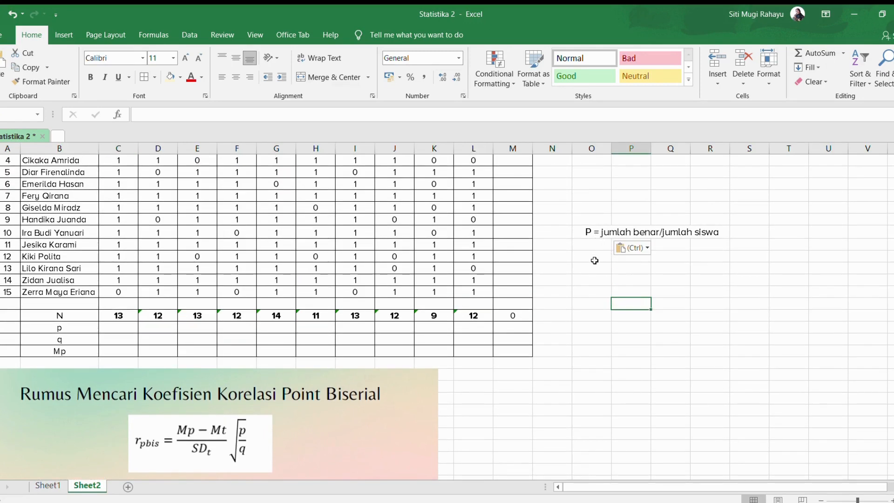
pyautogui.click(600, 232)
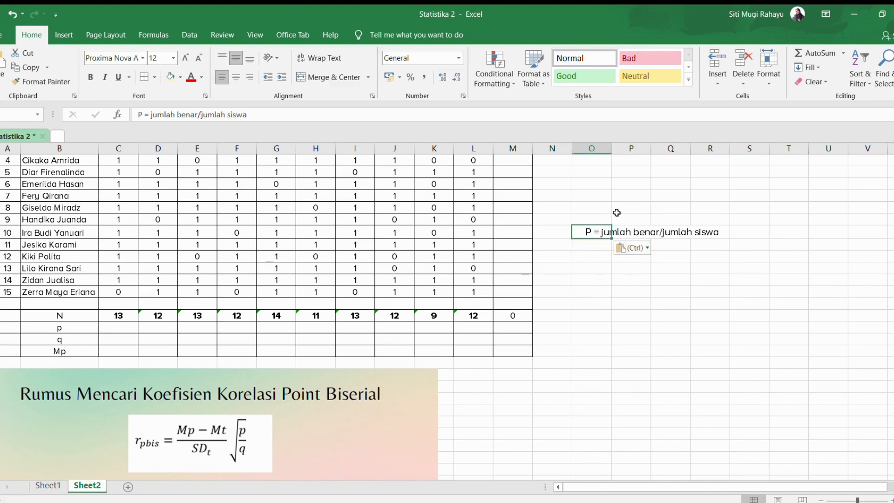
pyautogui.scroll(1, 616, 212)
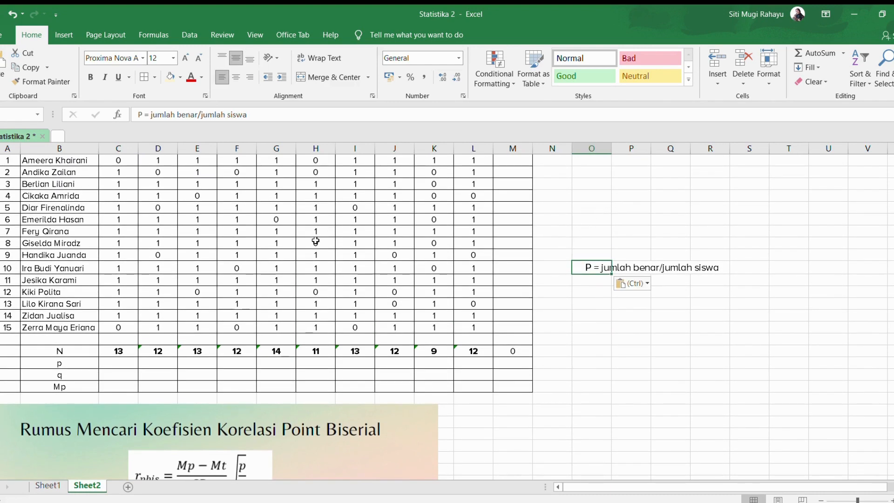
pyautogui.scroll(1, 263, 242)
pyautogui.click(129, 153)
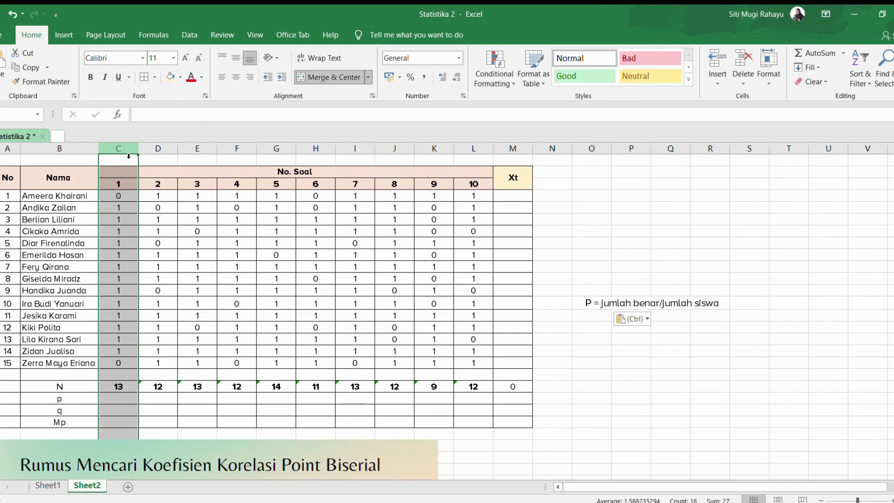
pyautogui.click(132, 206)
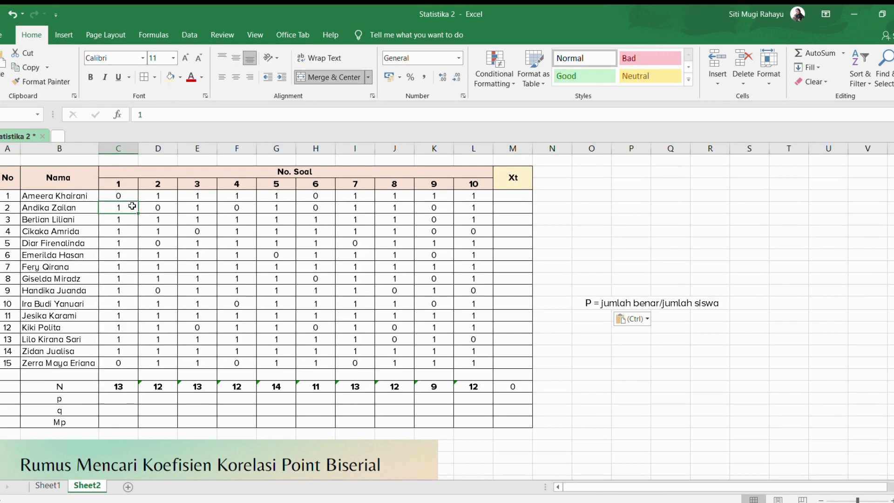
pyautogui.moveTo(133, 206); pyautogui.dragTo(118, 348)
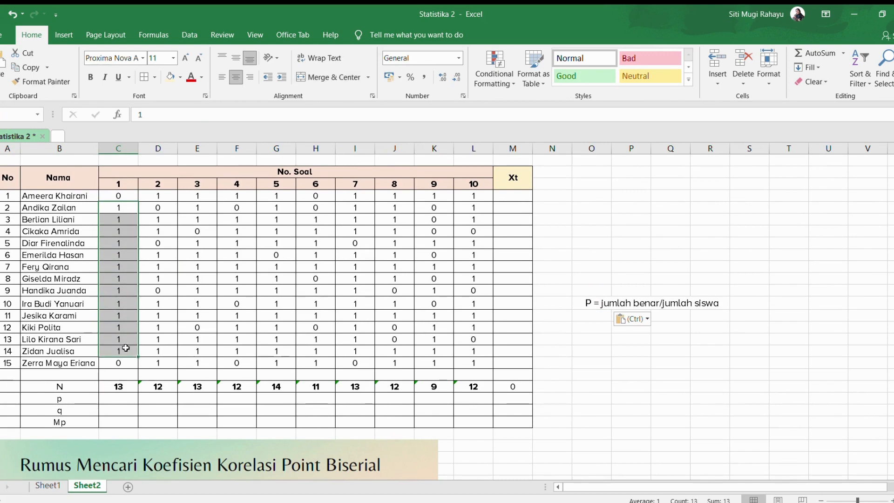
pyautogui.click(128, 385)
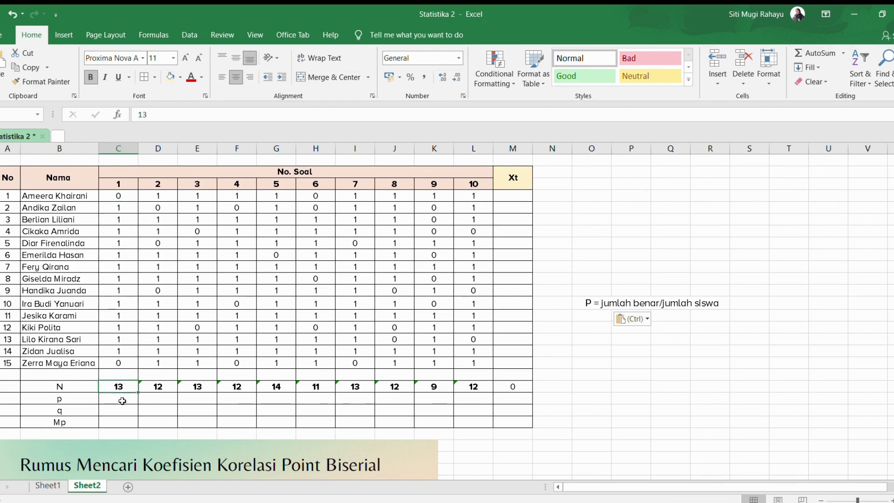
# Step: Shade the last student number, 15, light yellow and enter p as 13/15 for question 1 and 12/15 for question 2
pyautogui.click(19, 365)
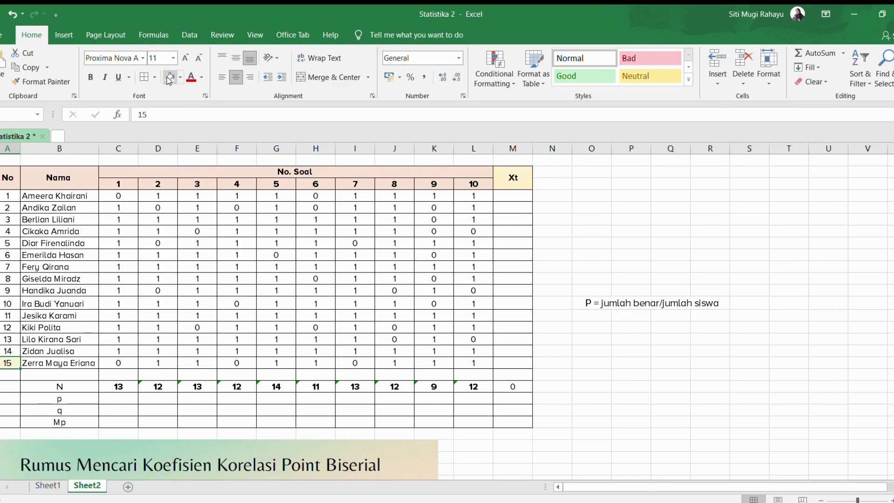
pyautogui.click(133, 397)
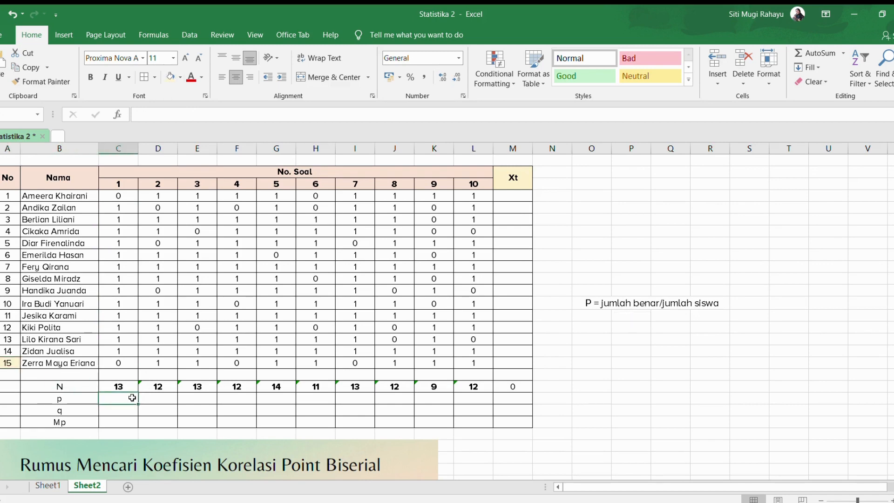
pyautogui.write('13/15')
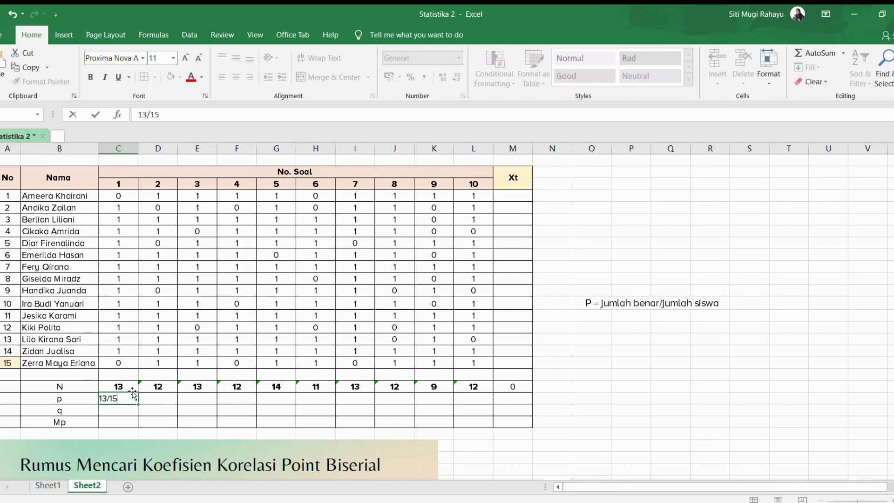
pyautogui.click(156, 398)
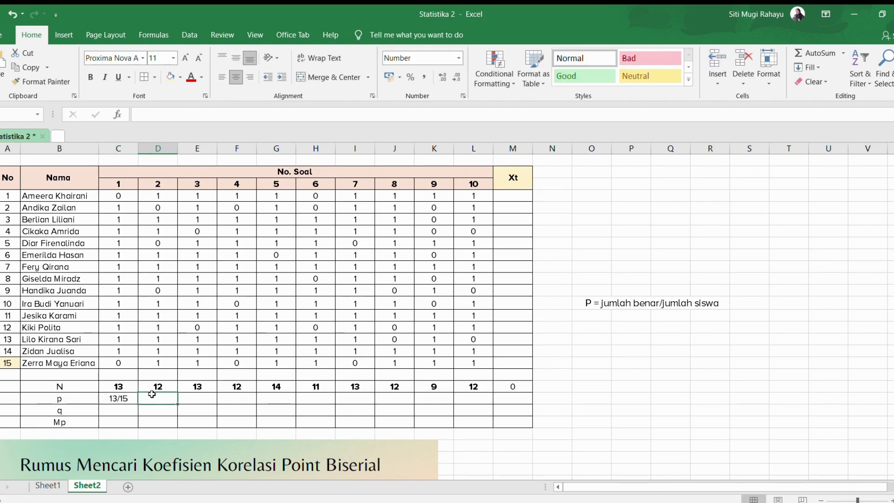
pyautogui.write('12')
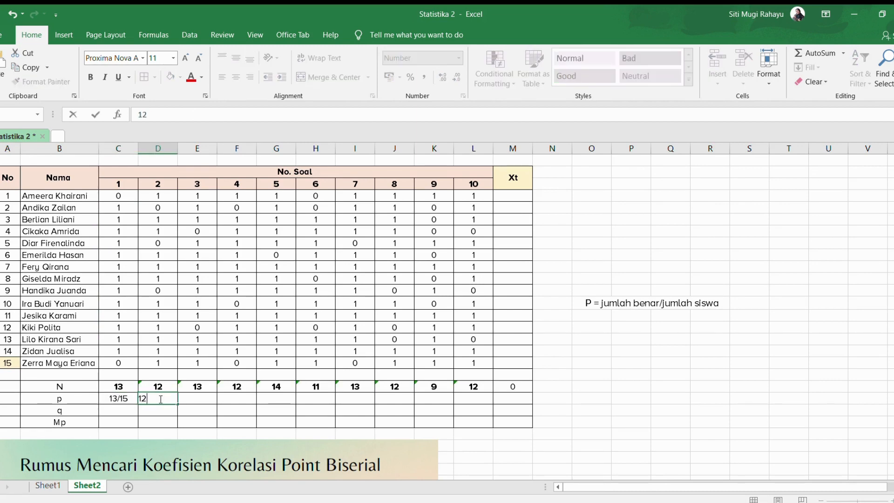
pyautogui.write('/15')
# Step: Enter 13 in O19 and 15 in O20 beside the table, and divide them in O21 with =O19/O20
pyautogui.click(584, 375)
pyautogui.write('13')
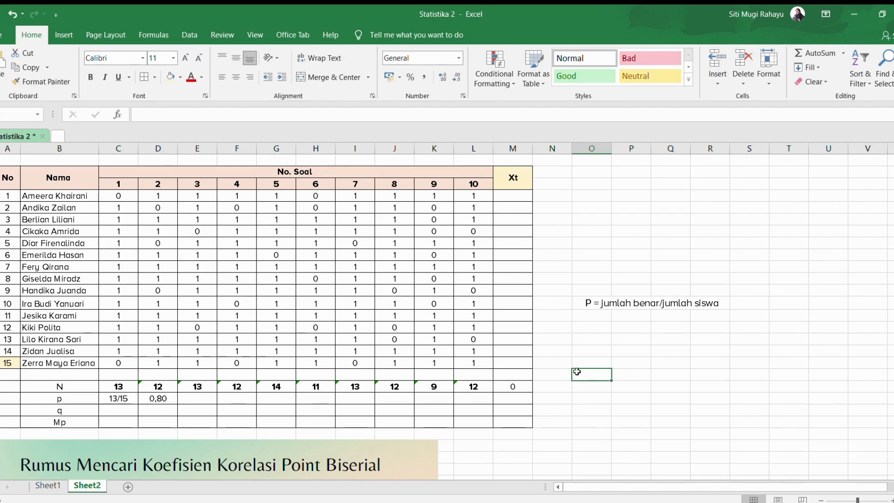
pyautogui.click(582, 387)
pyautogui.write('15')
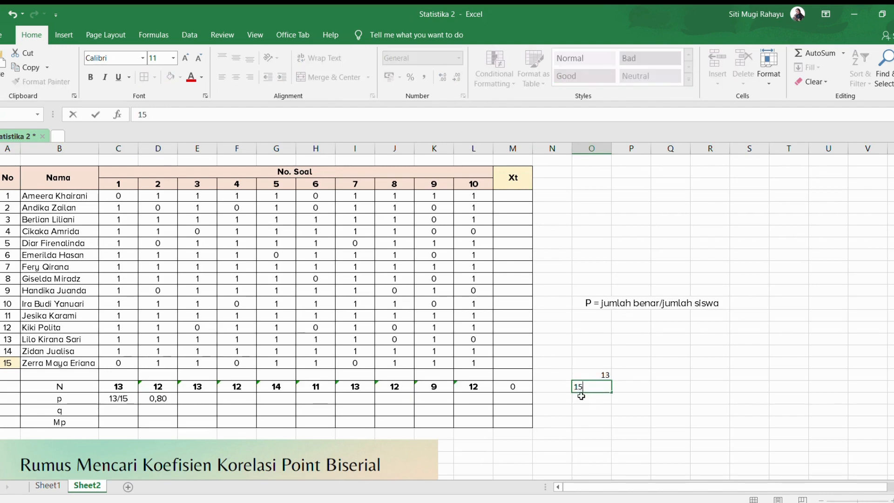
pyautogui.click(582, 399)
pyautogui.write('=')
pyautogui.click(597, 376)
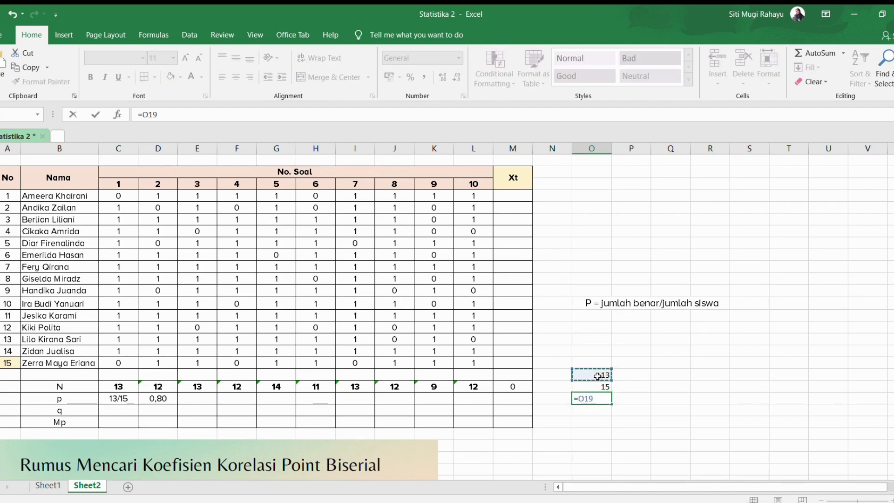
pyautogui.write('/')
pyautogui.click(598, 386)
pyautogui.press('Return')
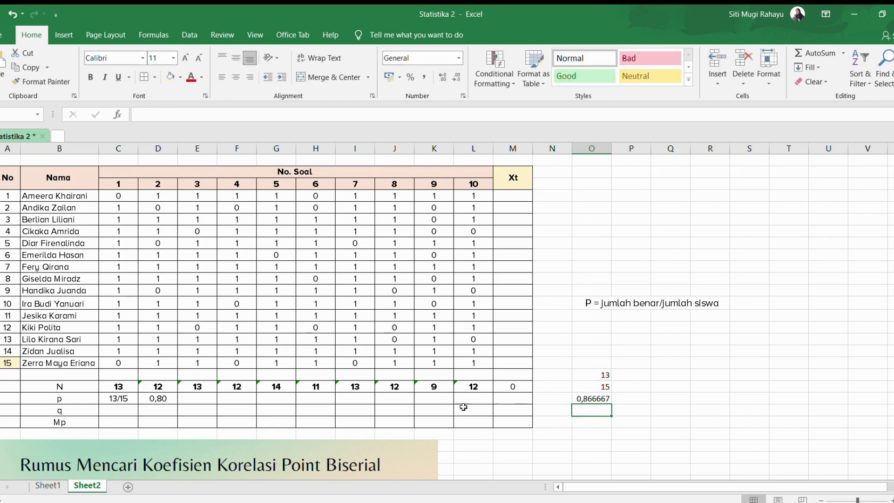
# Step: Set the p value of question 1 to 0,87 and complete the p row through question 10
pyautogui.click(122, 401)
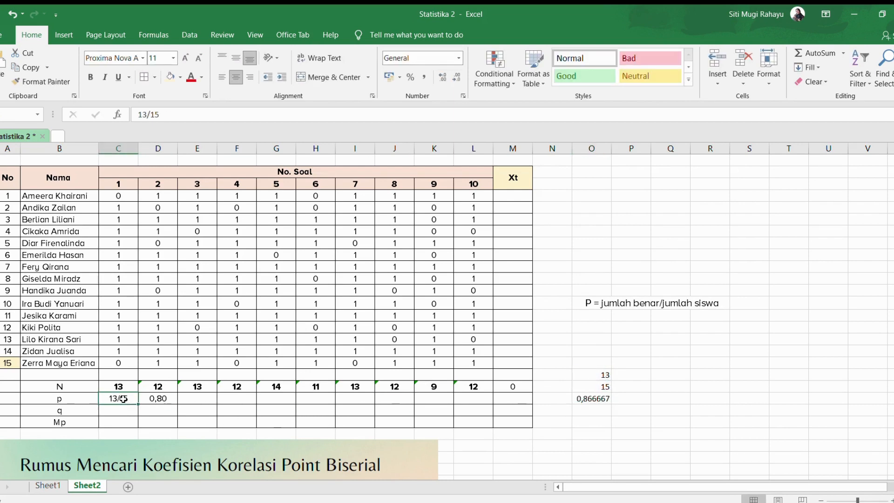
pyautogui.write('0,87')
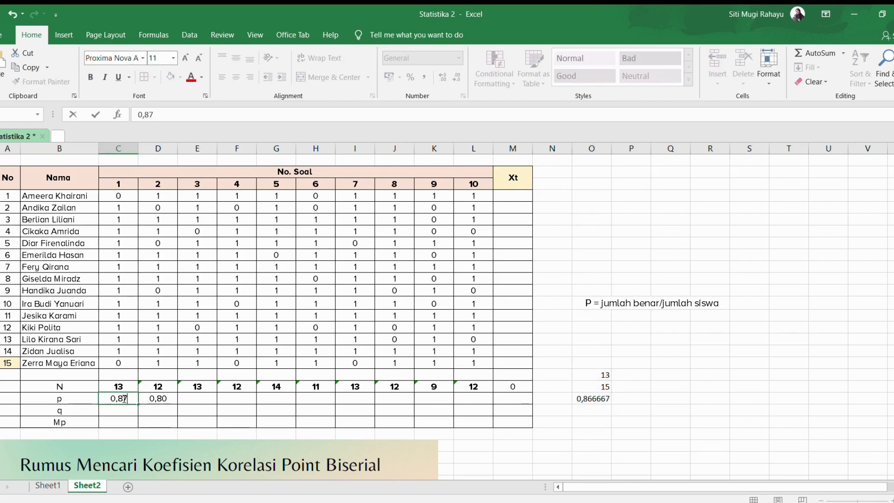
pyautogui.press('Return')
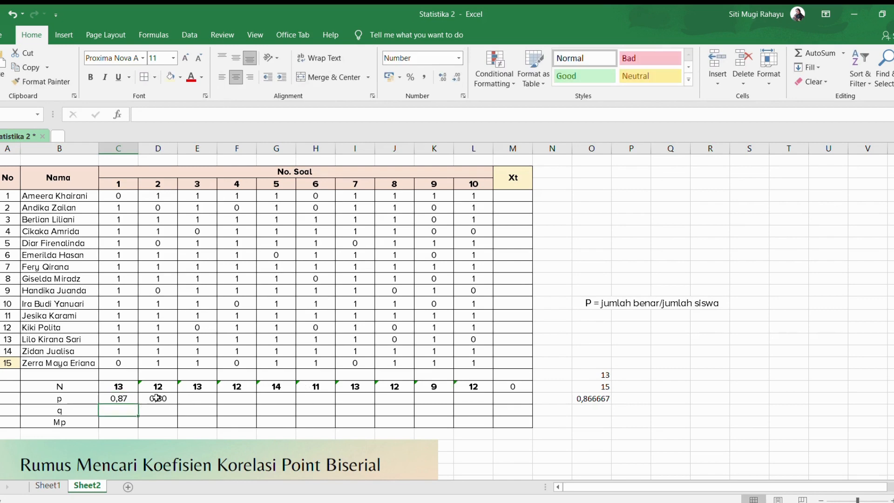
pyautogui.moveTo(156, 399); pyautogui.dragTo(457, 397)
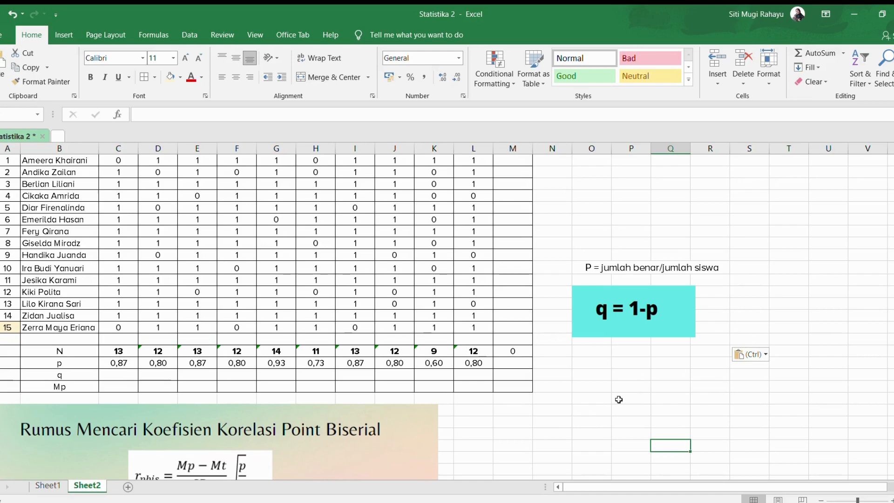
pyautogui.click(561, 417)
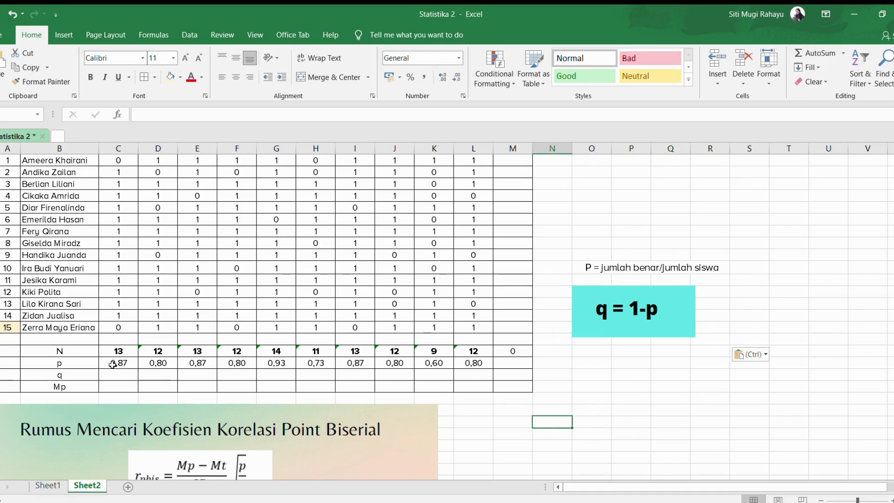
# Step: Enter q as 1 minus p in the q row: 1-0,87 for question 1 and 1-0,80 for question 2
pyautogui.moveTo(113, 364); pyautogui.dragTo(480, 364)
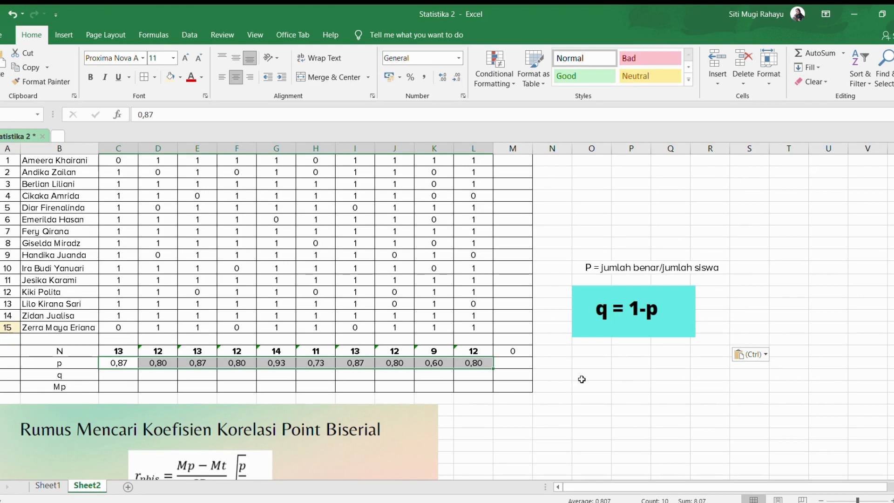
pyautogui.click(116, 377)
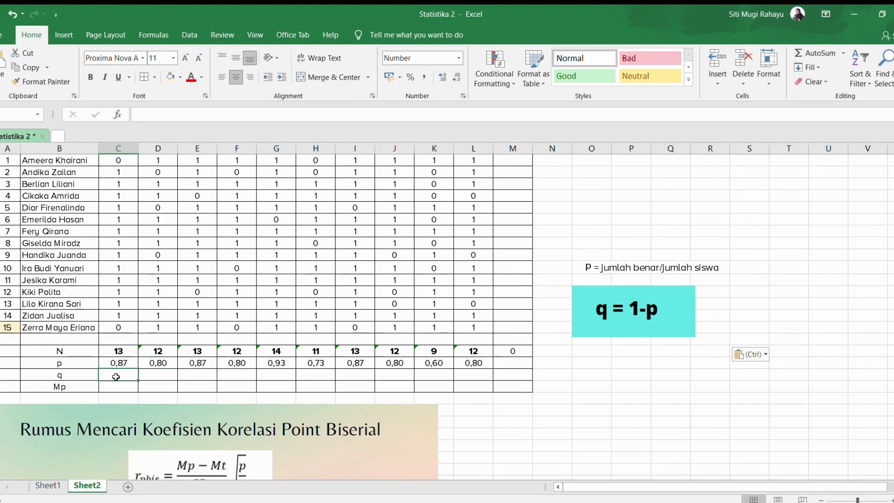
pyautogui.click(115, 361)
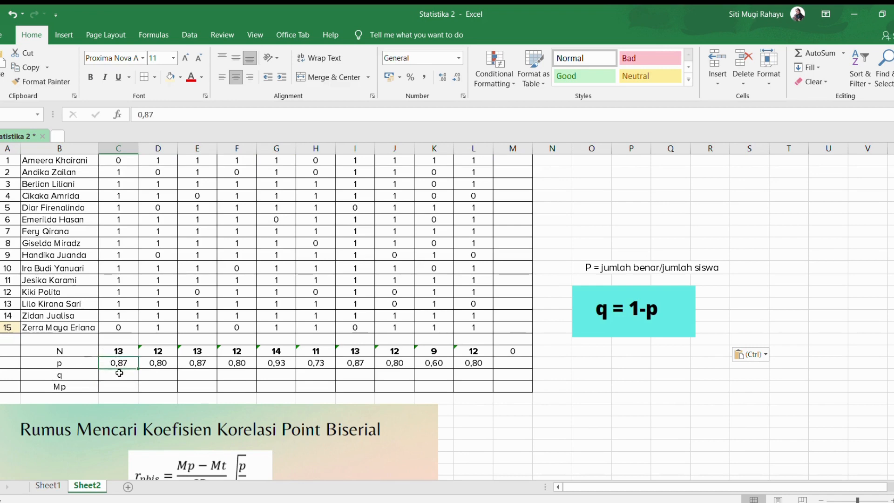
pyautogui.click(119, 373)
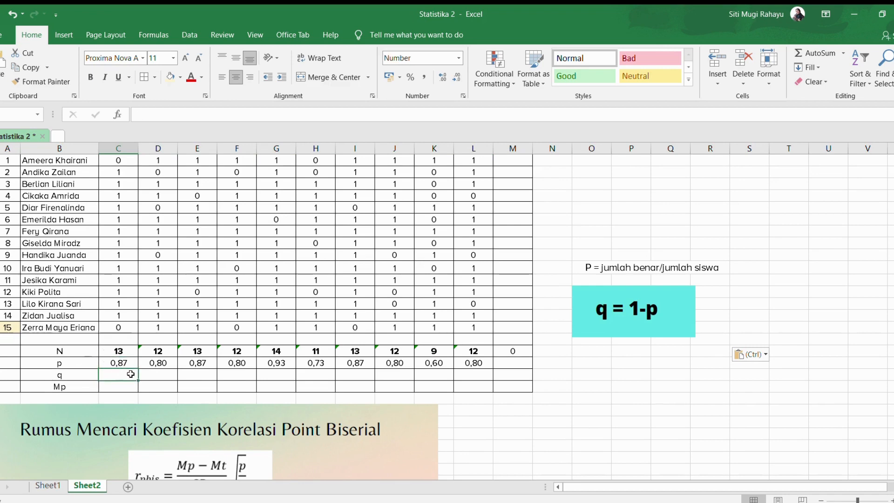
pyautogui.write('1')
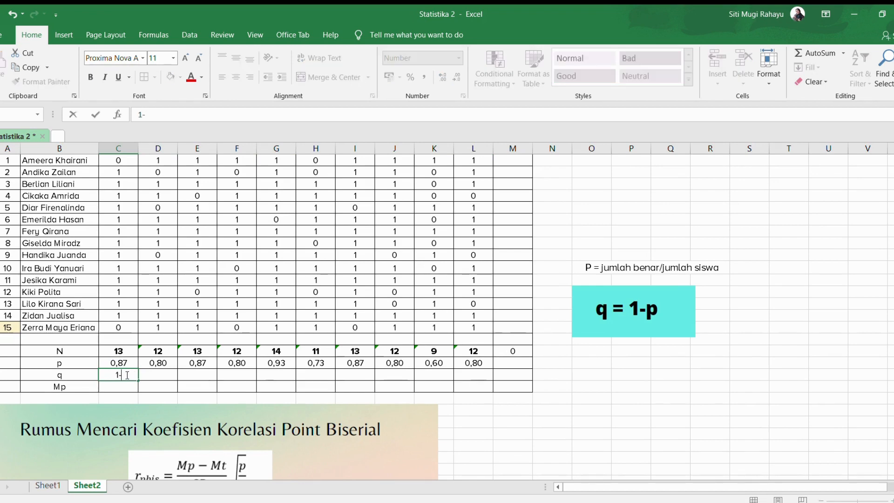
pyautogui.write('-0,87')
pyautogui.click(166, 373)
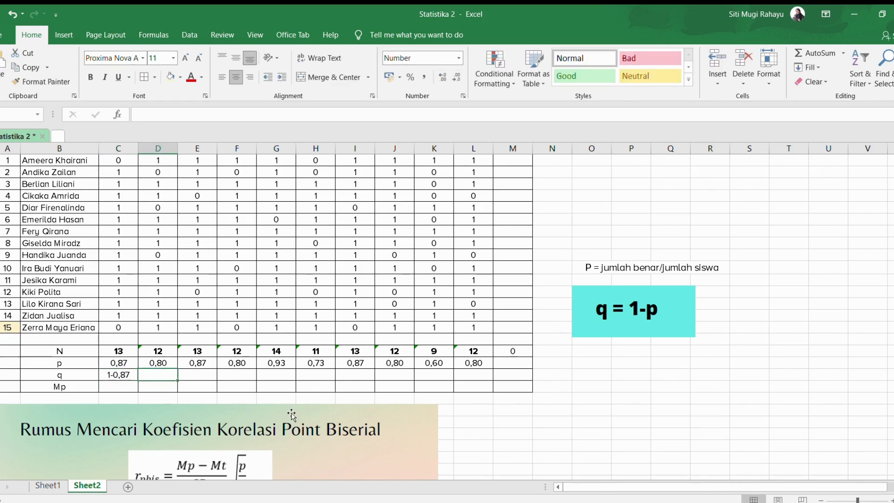
pyautogui.write('1-0')
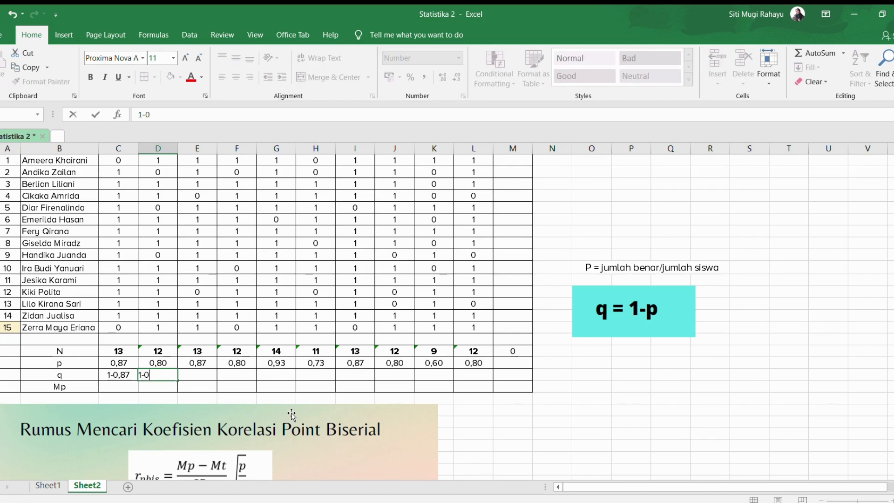
pyautogui.write(',80')
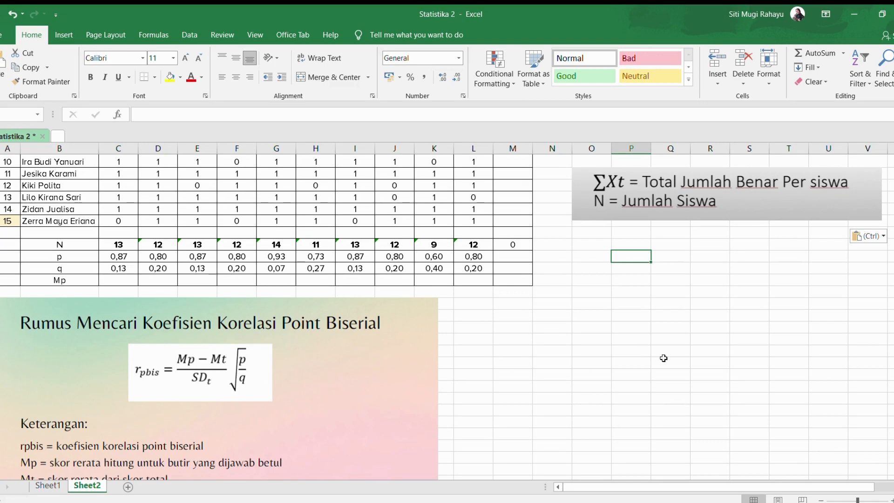
# Step: Review the point-biserial formula, the Mt formula with its notes, and the first student's row under the Xt heading
pyautogui.scroll(1, 665, 357)
pyautogui.scroll(2, 665, 357)
pyautogui.scroll(-4, 635, 368)
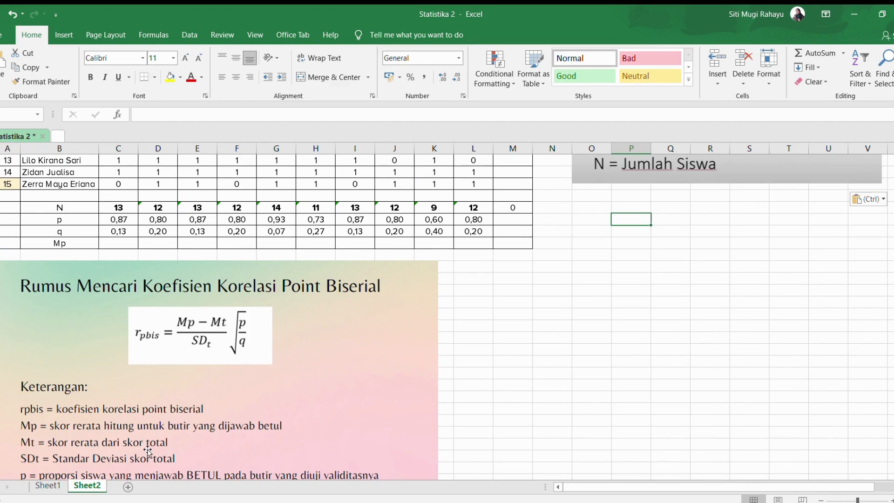
pyautogui.scroll(3, 729, 389)
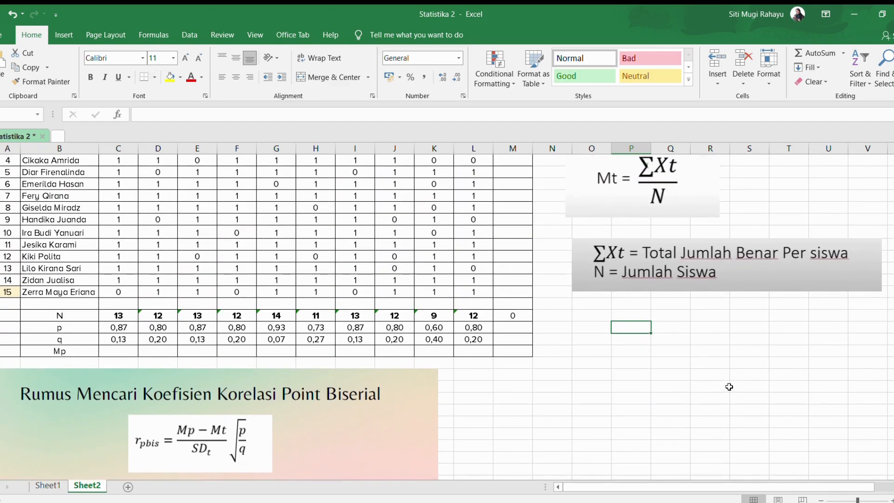
pyautogui.scroll(2, 729, 387)
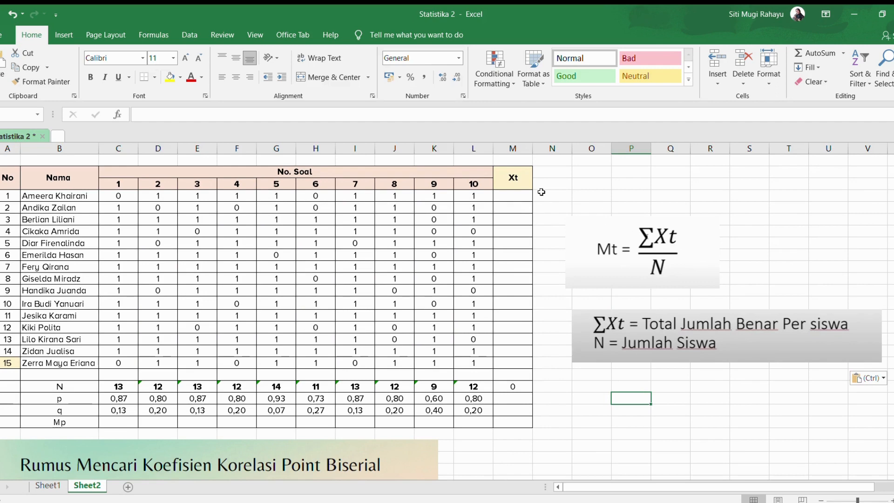
pyautogui.click(520, 179)
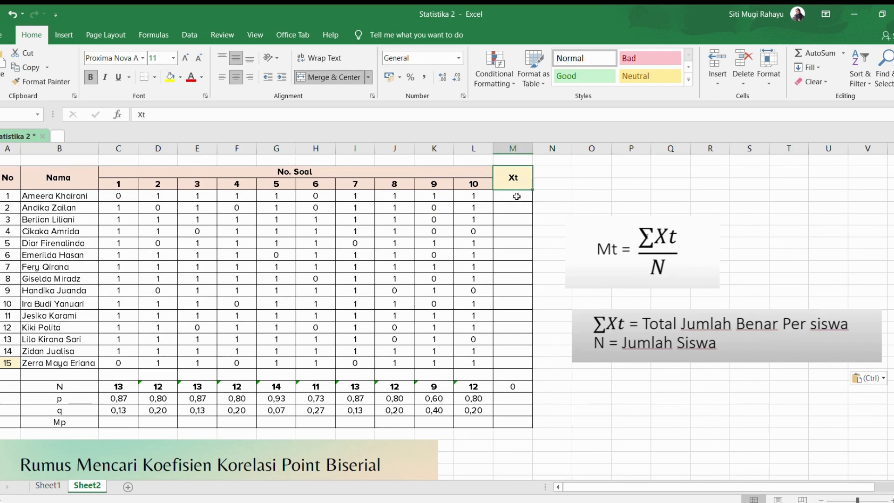
pyautogui.click(516, 196)
pyautogui.click(0, 196)
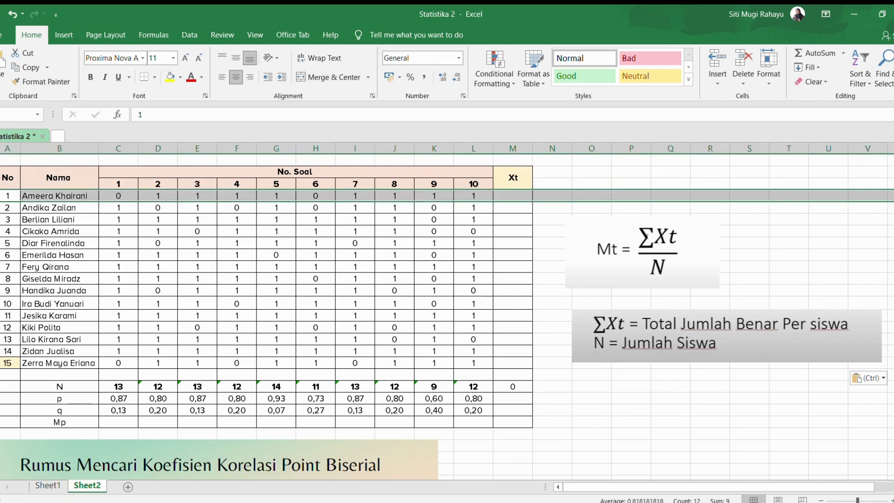
pyautogui.click(8, 195)
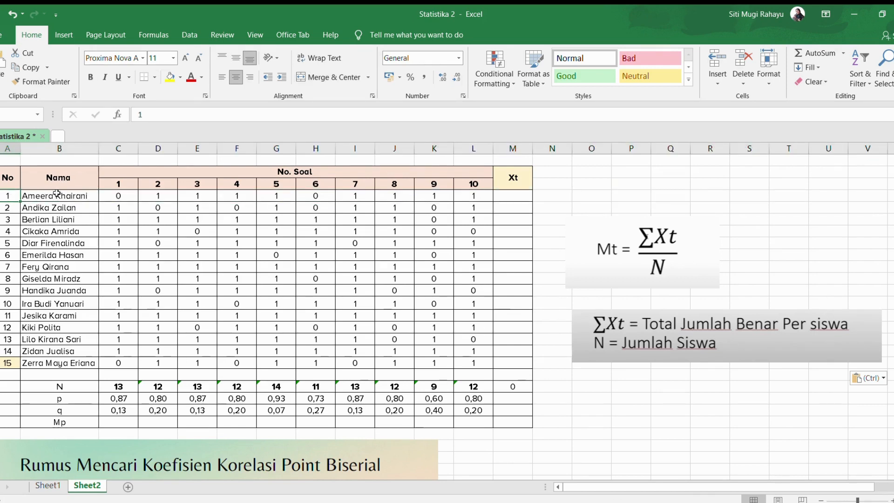
# Step: Count the first student's correct answers across the ten questions and enter 8 as that student's Xt
pyautogui.click(168, 195)
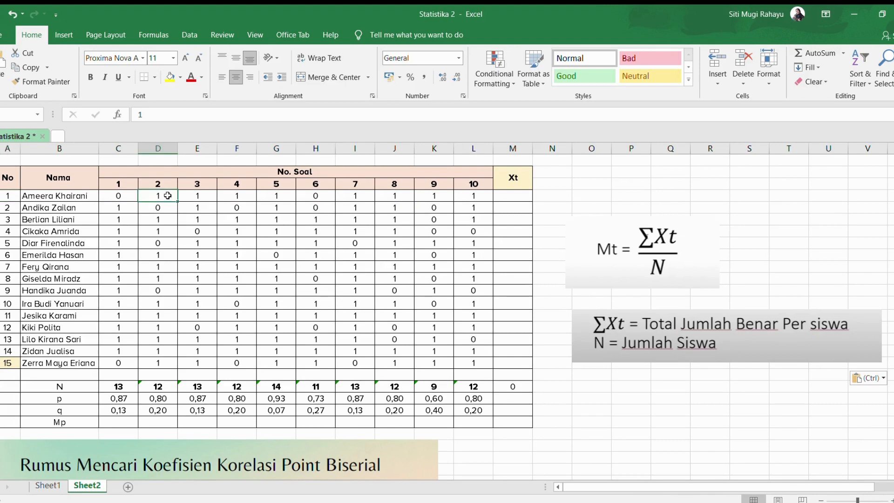
pyautogui.click(195, 194)
pyautogui.click(233, 193)
pyautogui.click(267, 195)
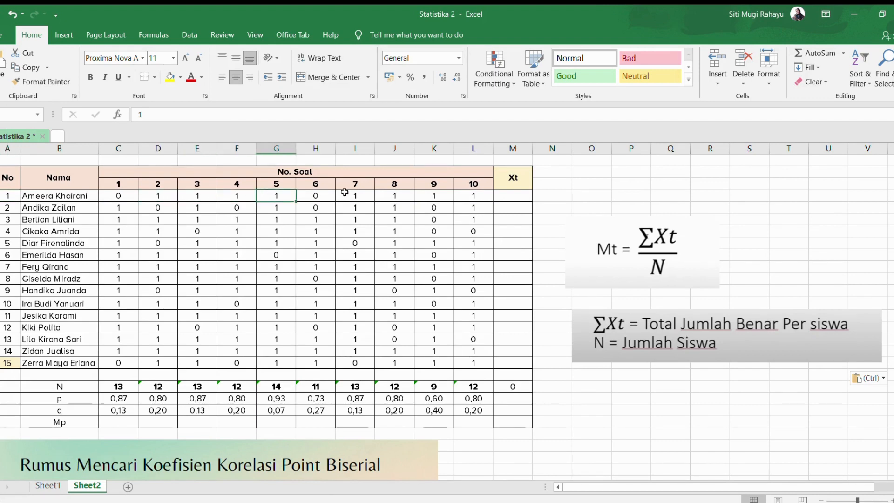
pyautogui.click(347, 192)
pyautogui.click(402, 192)
pyautogui.click(435, 194)
pyautogui.click(480, 194)
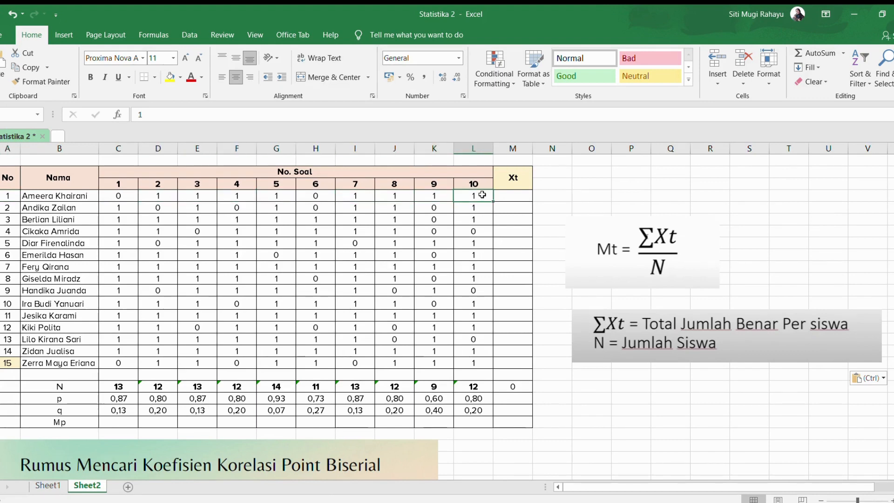
pyautogui.click(516, 196)
pyautogui.write('8')
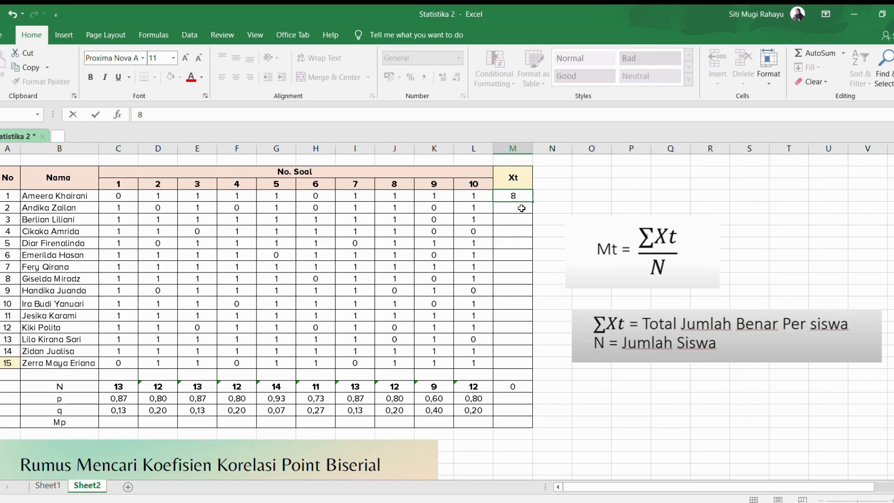
pyautogui.press('Return')
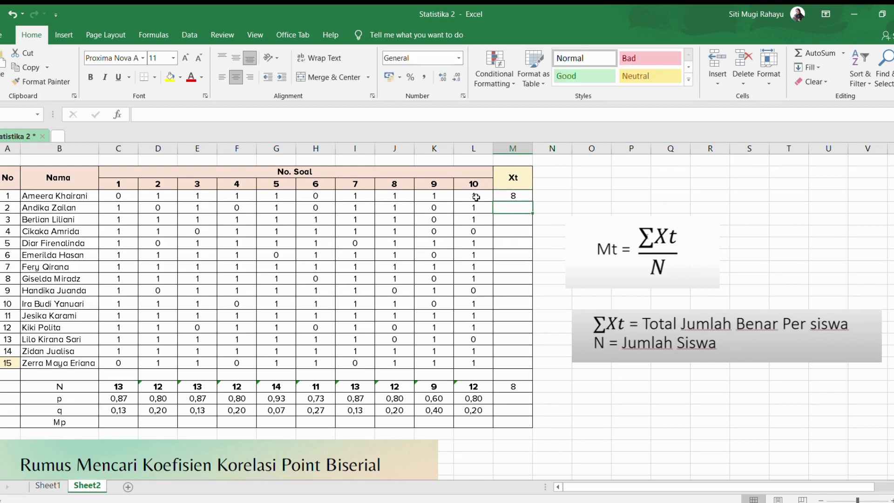
# Step: Count the second student's correct answers across the ten questions and enter 6 as that student's Xt
pyautogui.click(127, 208)
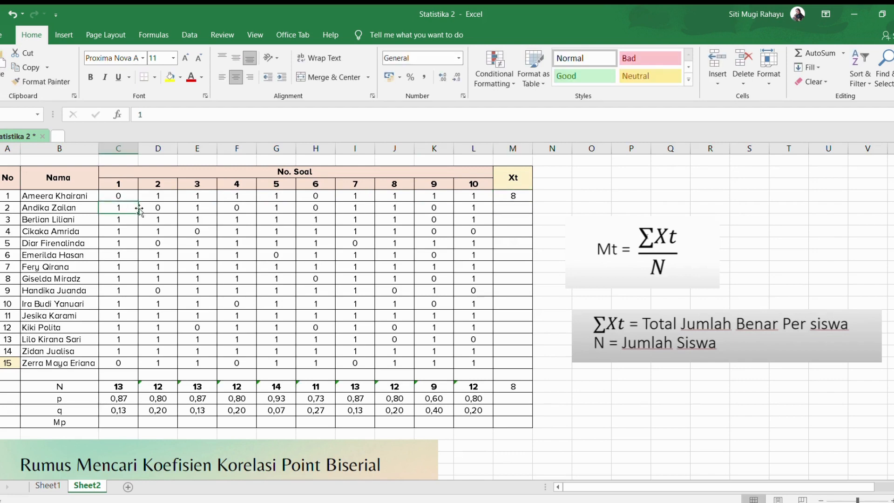
pyautogui.click(196, 208)
pyautogui.click(286, 209)
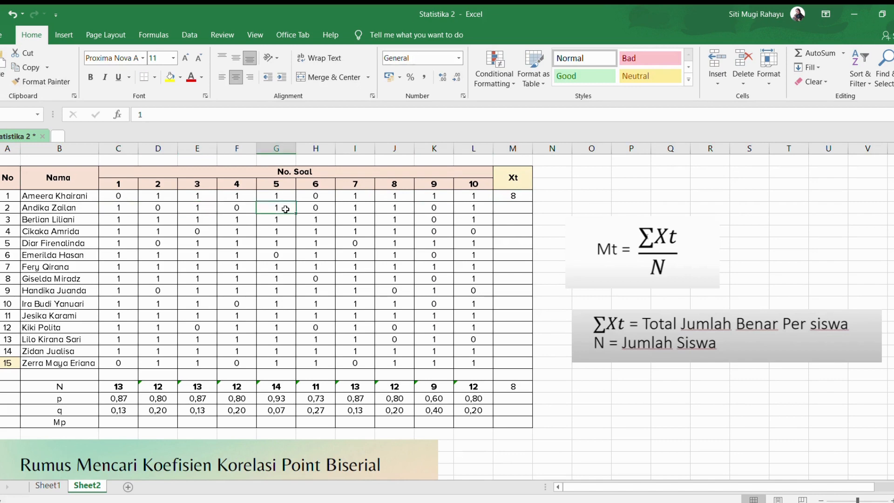
pyautogui.click(343, 207)
pyautogui.click(386, 208)
pyautogui.click(487, 208)
pyautogui.click(503, 208)
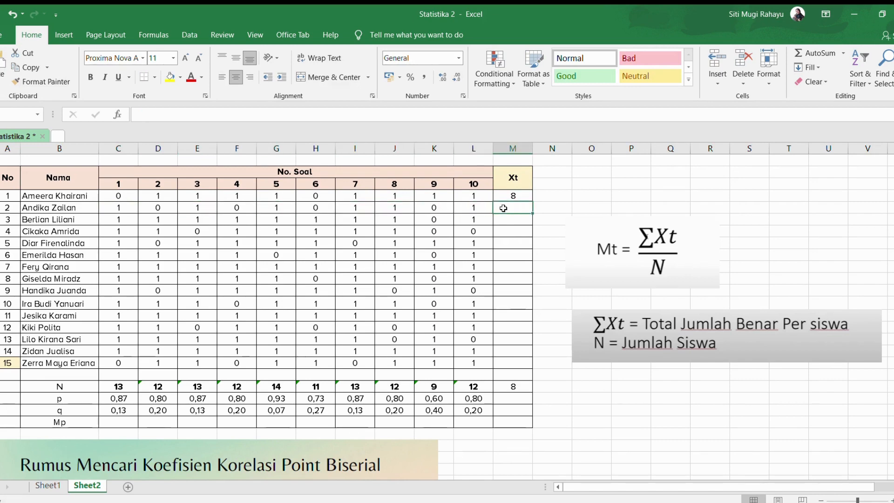
pyautogui.write('6')
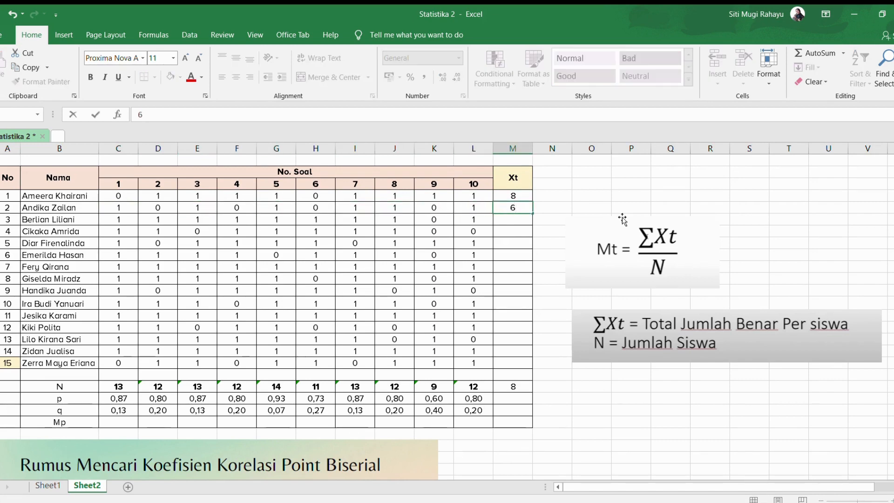
# Step: Total the third student's answers in Xt with =SUM(C6:L6) and copy the formula down through student 15
pyautogui.click(525, 219)
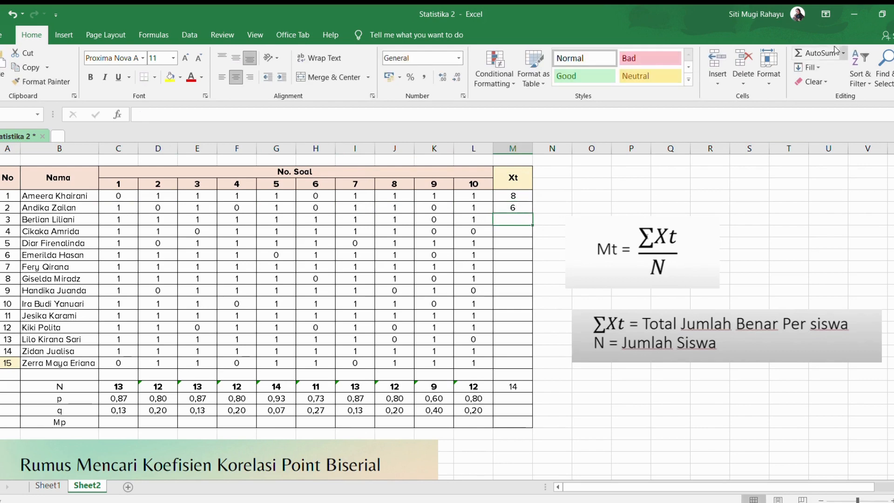
pyautogui.click(818, 50)
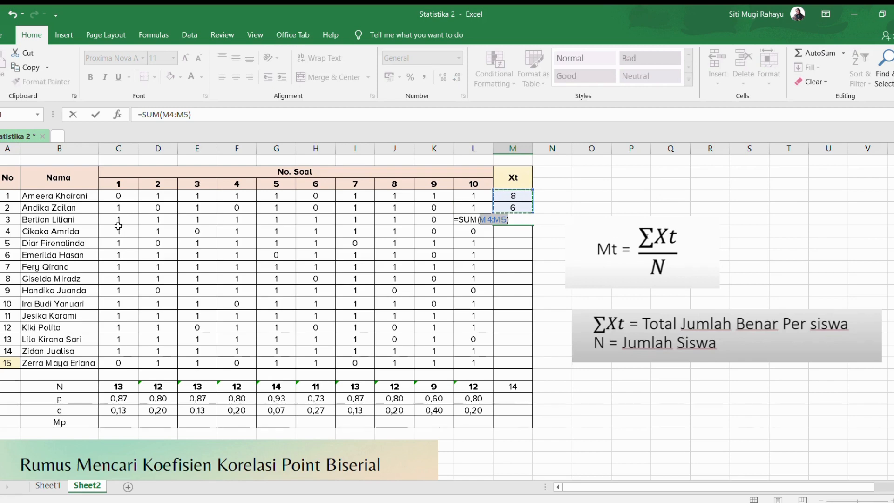
pyautogui.moveTo(119, 218); pyautogui.dragTo(462, 219)
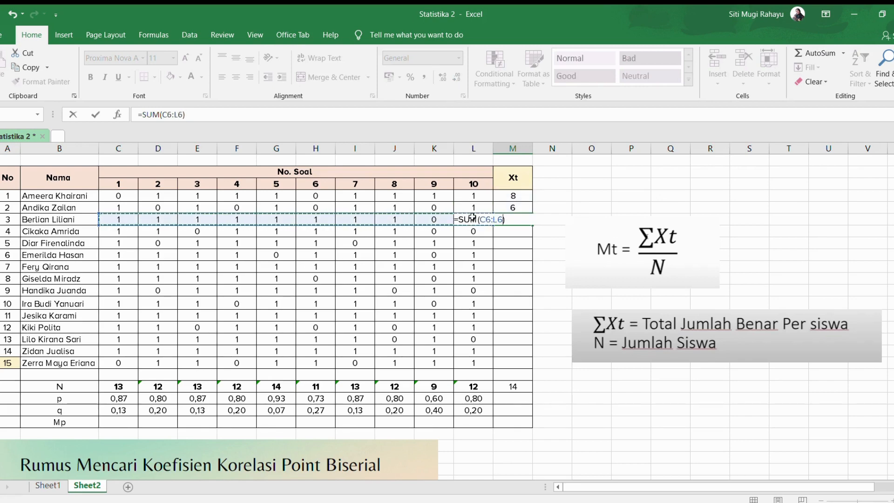
pyautogui.press('Return')
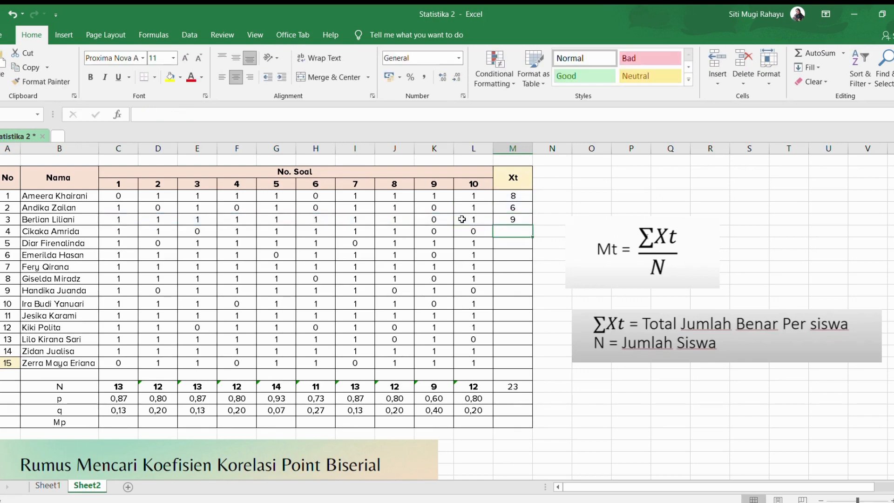
pyautogui.click(518, 219)
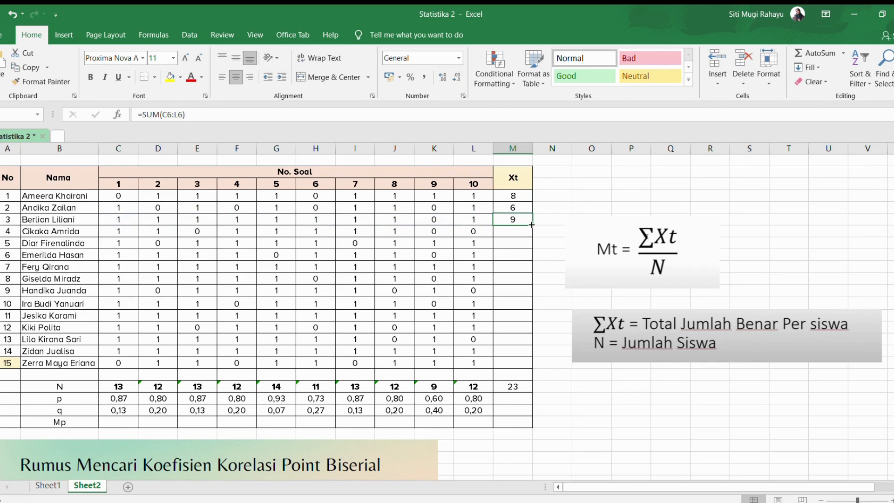
pyautogui.moveTo(532, 225); pyautogui.dragTo(528, 373)
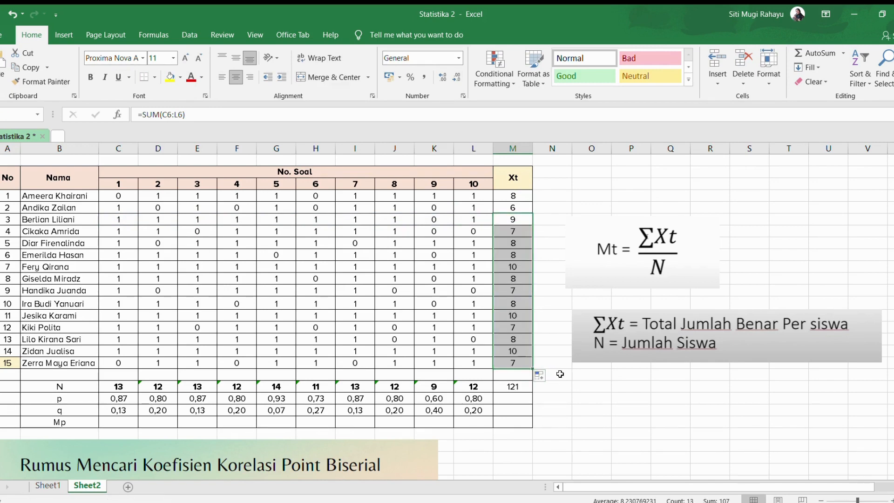
# Step: Check the first and last students' Xt values and clear the Xt column's total in the N row
pyautogui.click(525, 195)
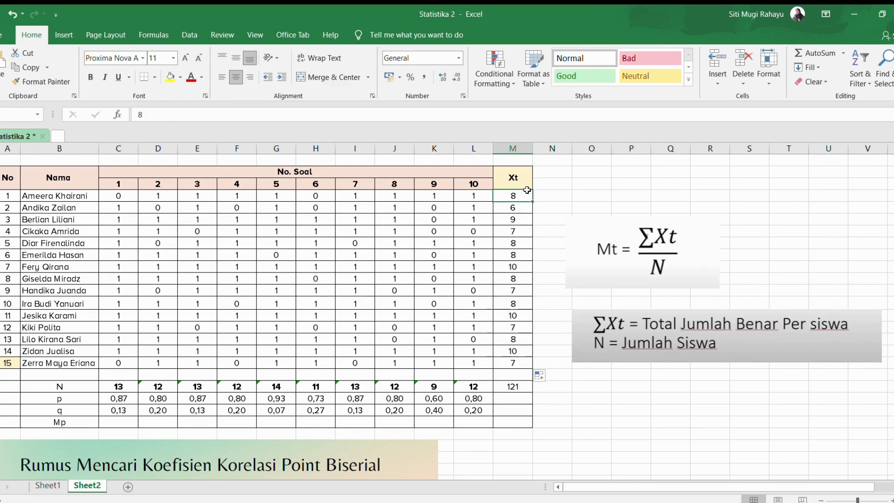
pyautogui.click(517, 362)
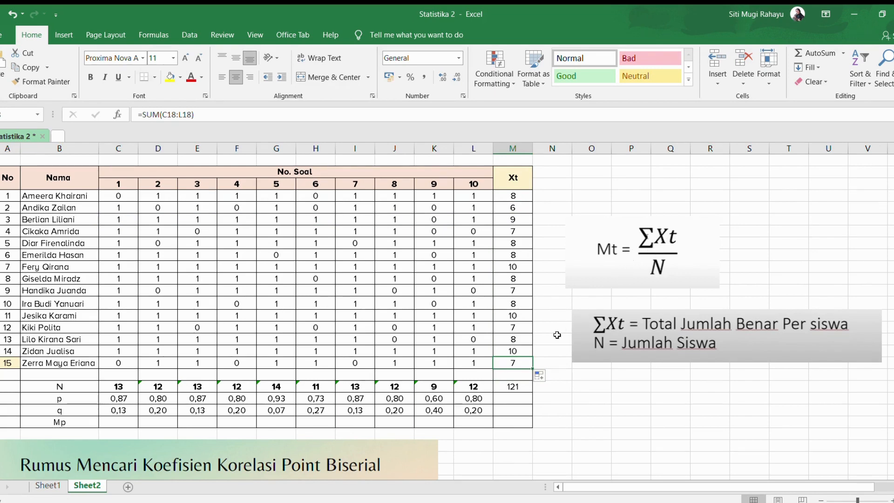
pyautogui.click(511, 385)
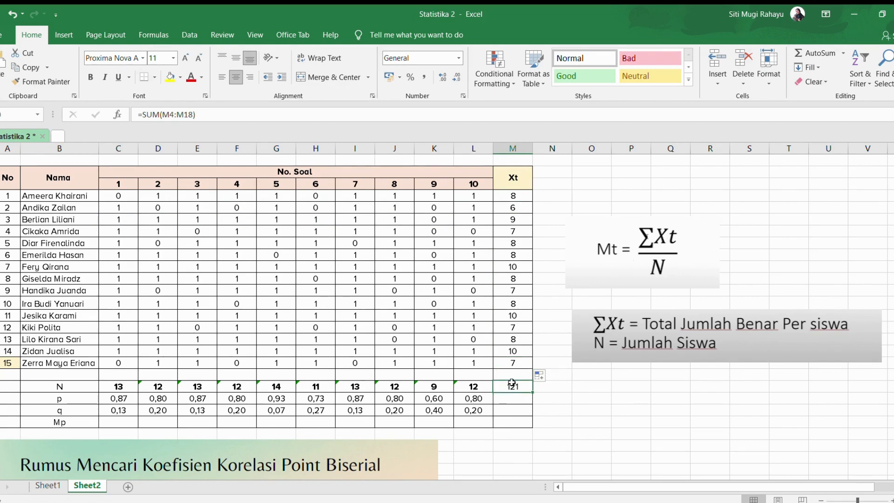
pyautogui.press('Delete')
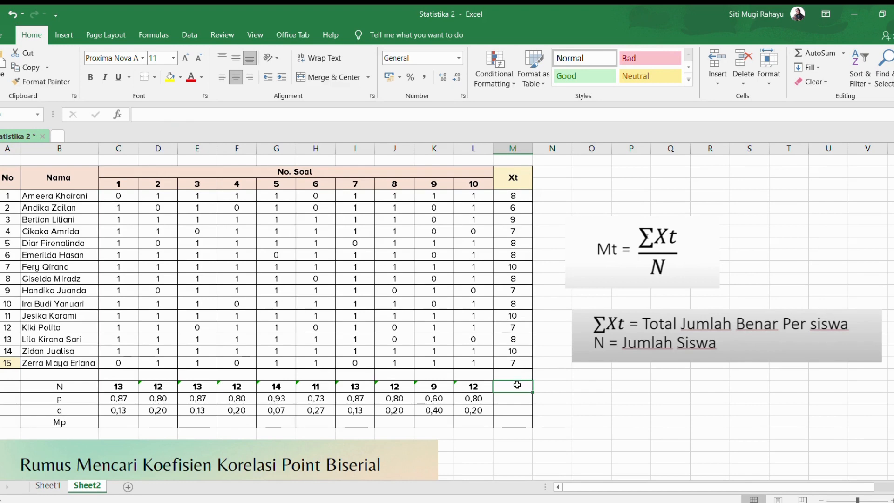
# Step: Total the Xt values of all 15 students in the Xt column's N row with =SUM(M4:M18)
pyautogui.click(525, 192)
pyautogui.click(525, 209)
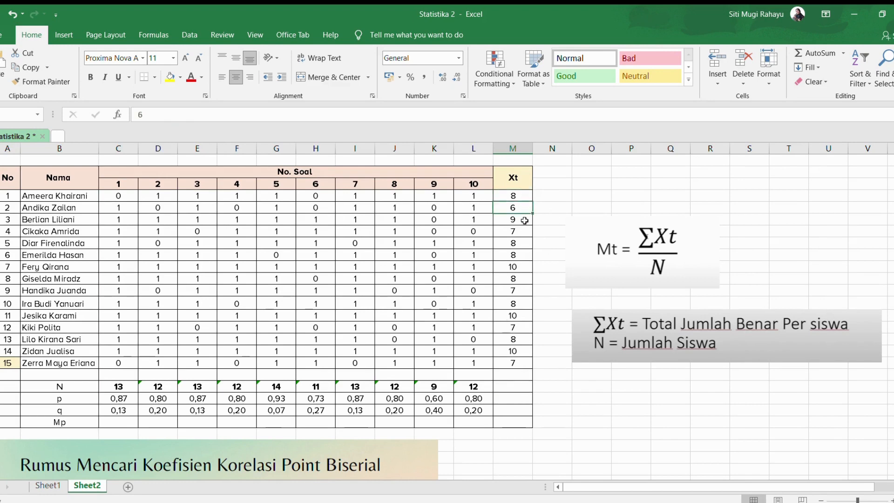
pyautogui.click(525, 220)
pyautogui.click(524, 232)
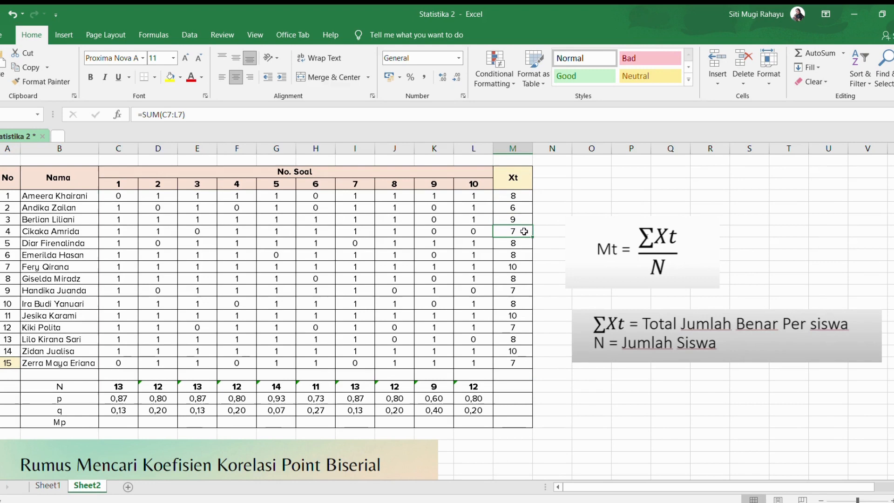
pyautogui.click(522, 363)
pyautogui.moveTo(521, 195); pyautogui.dragTo(522, 365)
pyautogui.click(511, 385)
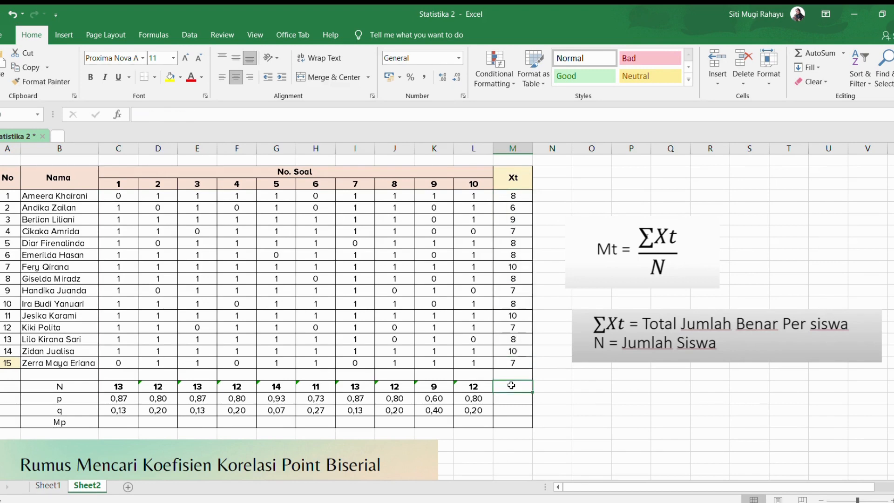
pyautogui.click(819, 53)
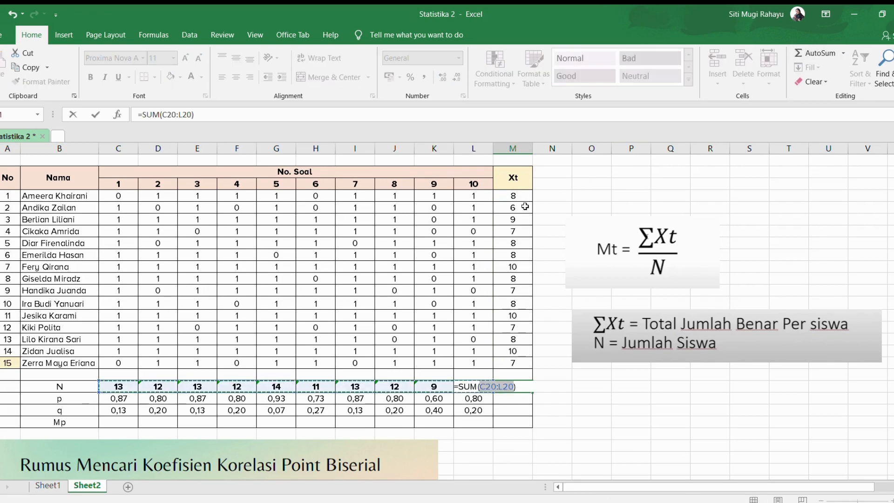
pyautogui.moveTo(521, 195); pyautogui.dragTo(523, 359)
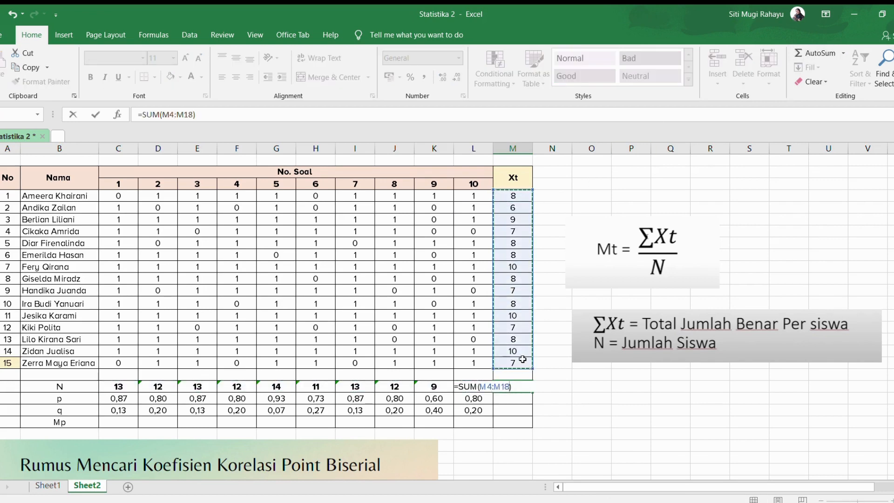
pyautogui.press('Return')
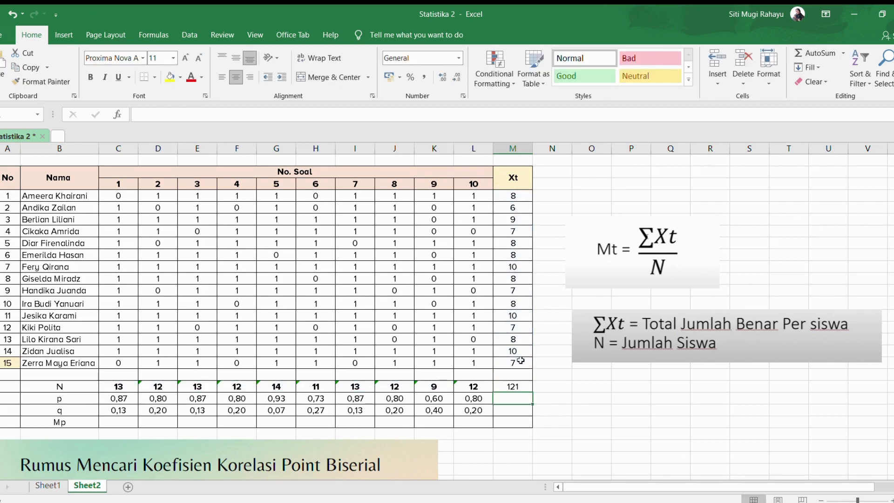
# Step: Fill the Xt column's total and the student number 15 with yellow
pyautogui.click(520, 386)
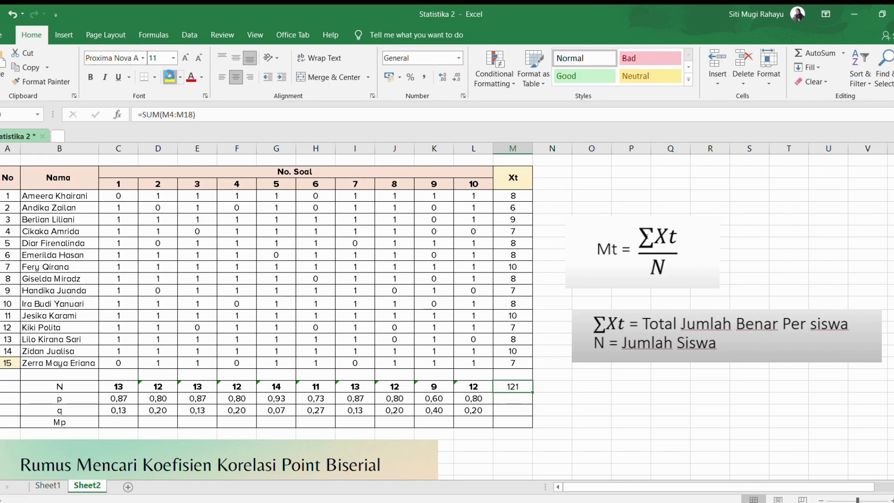
pyautogui.click(171, 77)
pyautogui.click(644, 442)
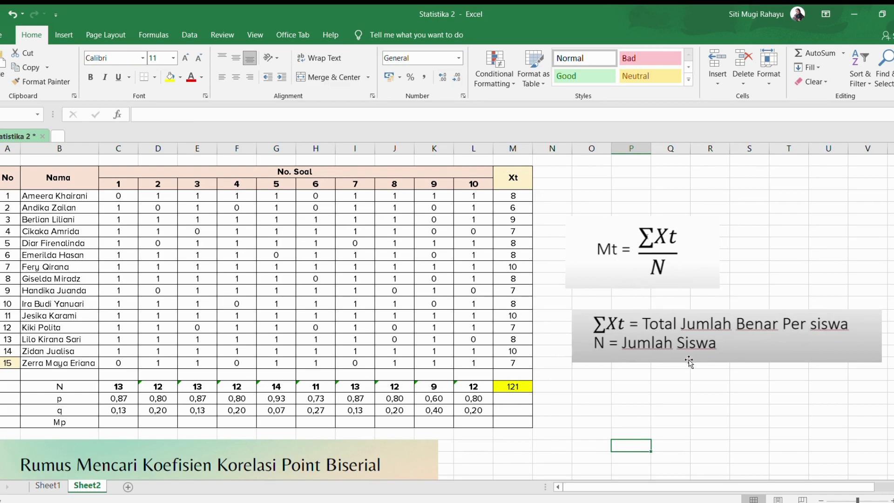
pyautogui.click(8, 361)
pyautogui.click(171, 76)
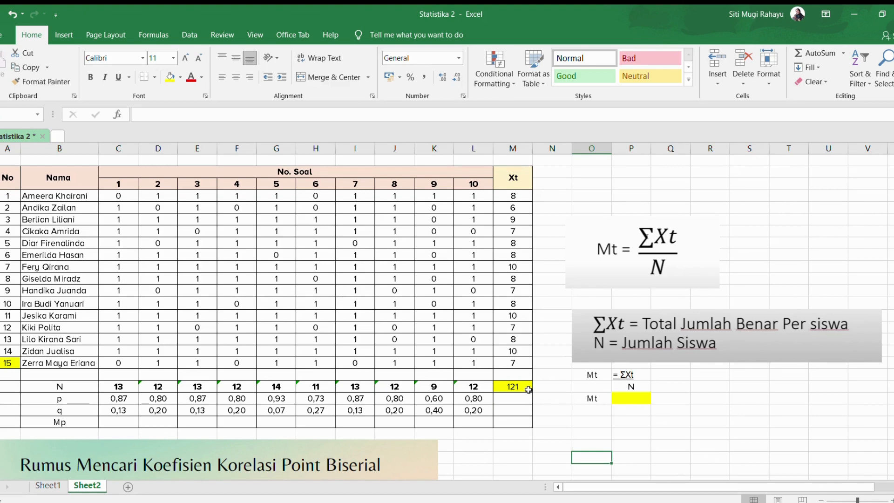
# Step: Enter 121/15 beside the second Mt label and add another Mt label in the row below
pyautogui.click(630, 399)
pyautogui.write('121/15')
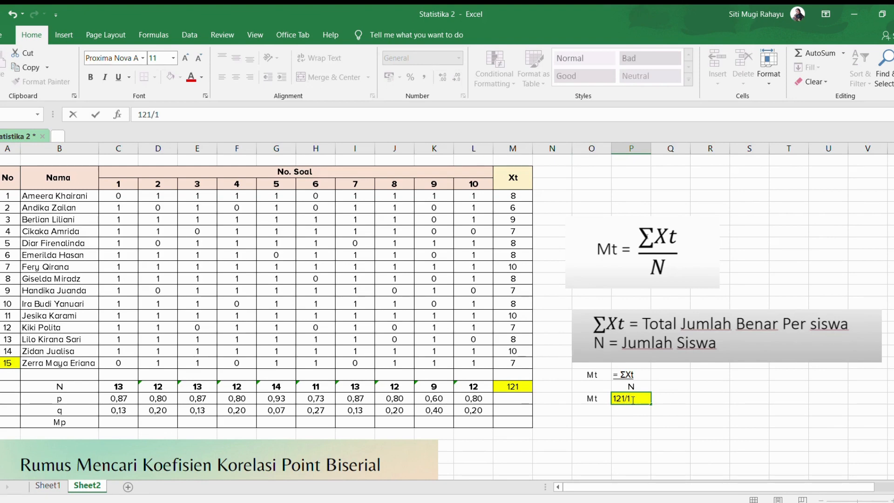
pyautogui.click(603, 410)
pyautogui.write('Mt')
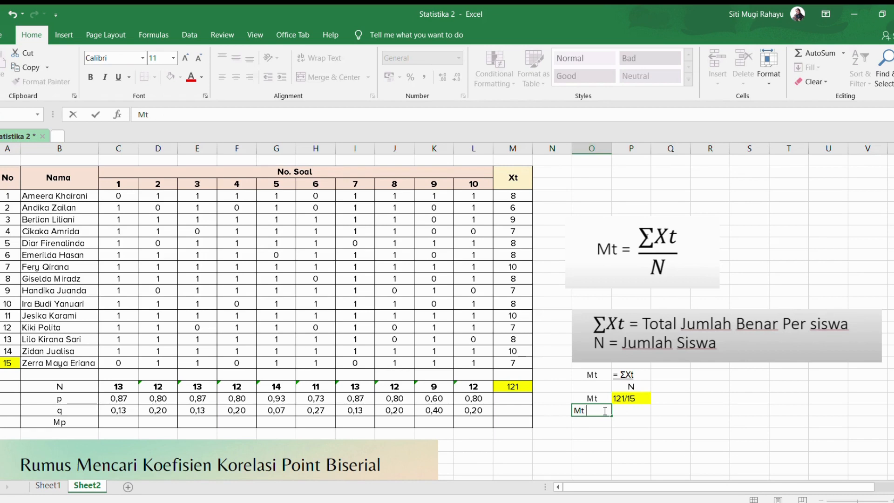
pyautogui.click(626, 408)
# Step: Calculate Mt in a blank cell below the working by dividing the Xt total by 15 with =M20/15
pyautogui.click(631, 443)
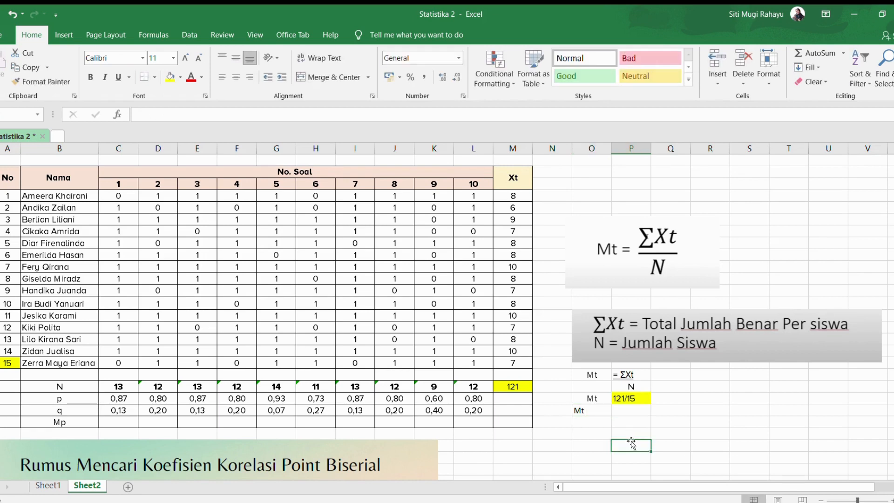
pyautogui.click(630, 433)
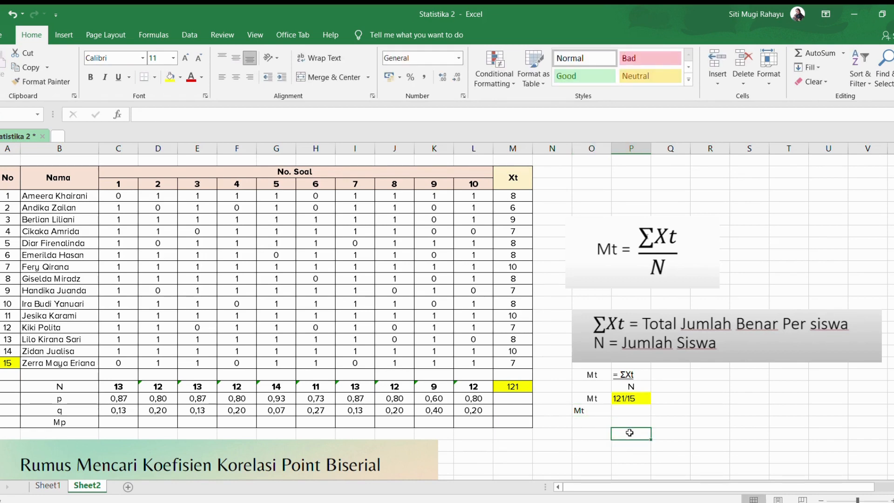
pyautogui.write('=')
pyautogui.click(515, 386)
pyautogui.write('/')
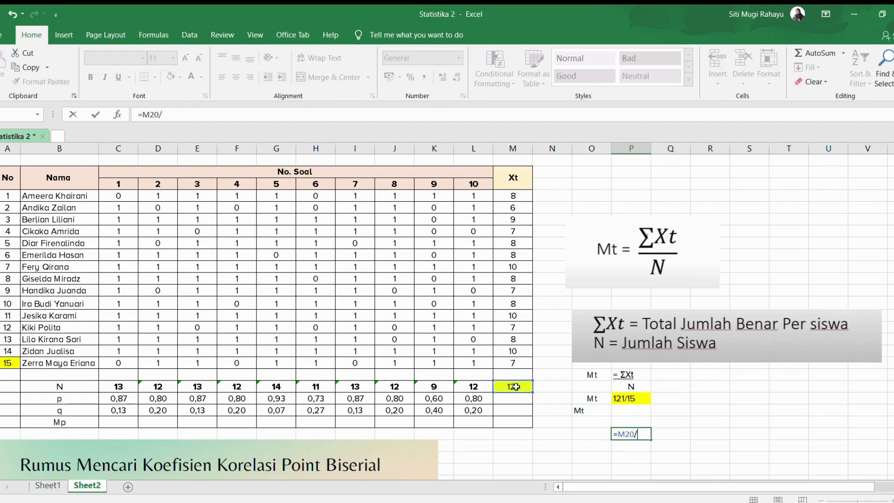
pyautogui.write('15')
pyautogui.press('Return')
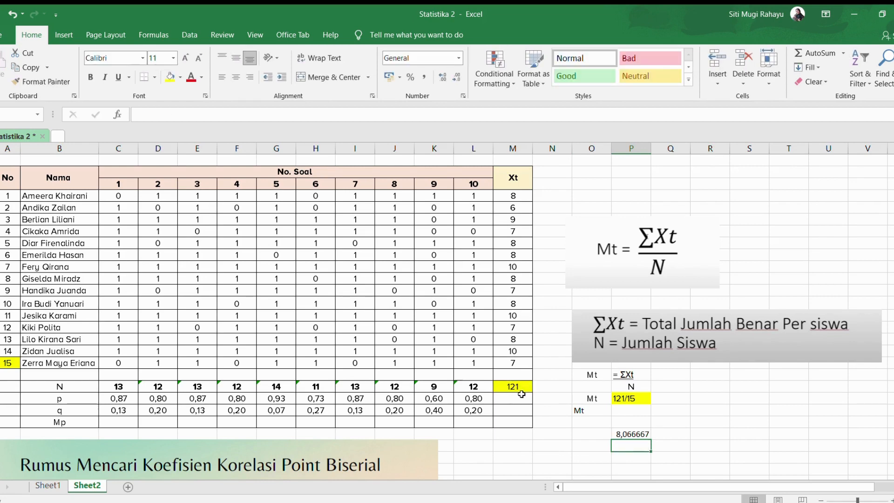
# Step: Enter the rounded Mt value 8,07 beside the last Mt label and delete the helper calculation below it
pyautogui.click(624, 408)
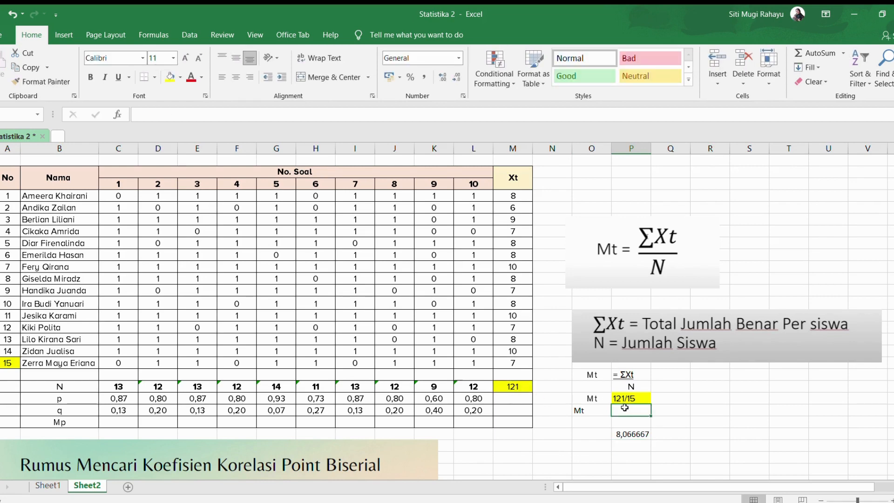
pyautogui.doubleClick(624, 408)
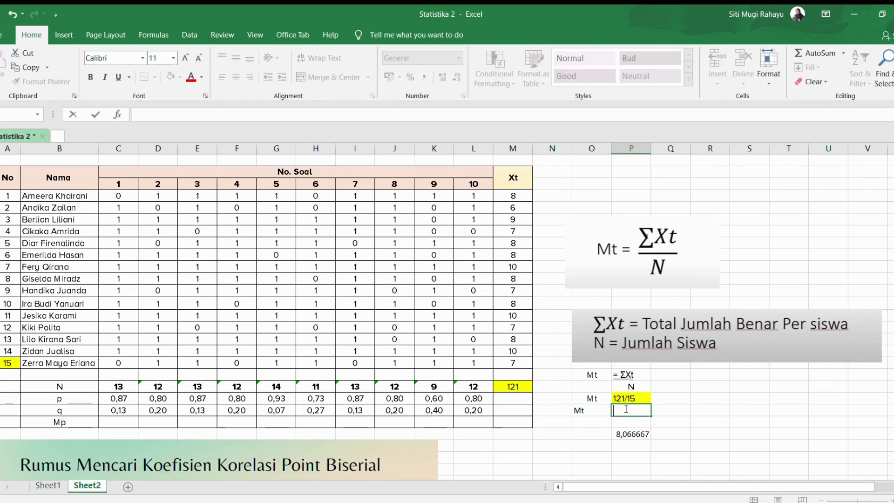
pyautogui.write('8,07')
pyautogui.press('Return')
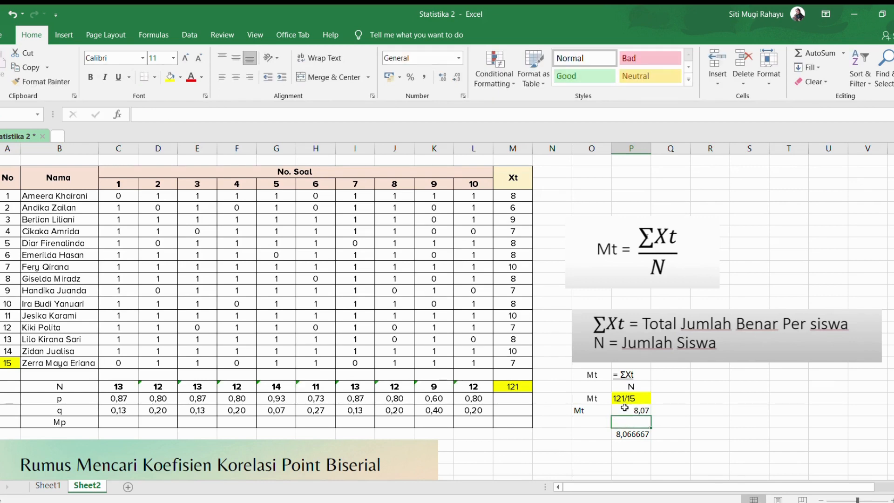
pyautogui.click(636, 433)
pyautogui.press('Delete')
# Step: Center the last Mt label and its 8,07 value in their cells
pyautogui.moveTo(590, 411); pyautogui.dragTo(633, 411)
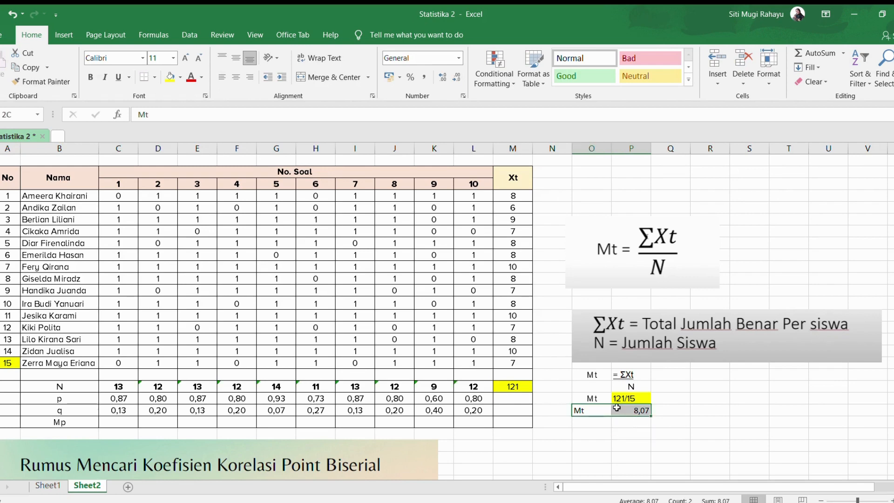
pyautogui.click(236, 77)
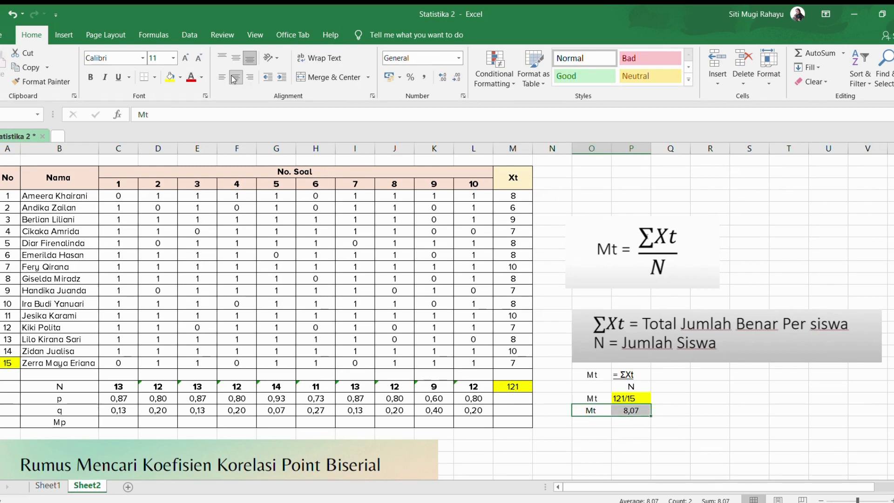
pyautogui.click(642, 422)
pyautogui.click(628, 410)
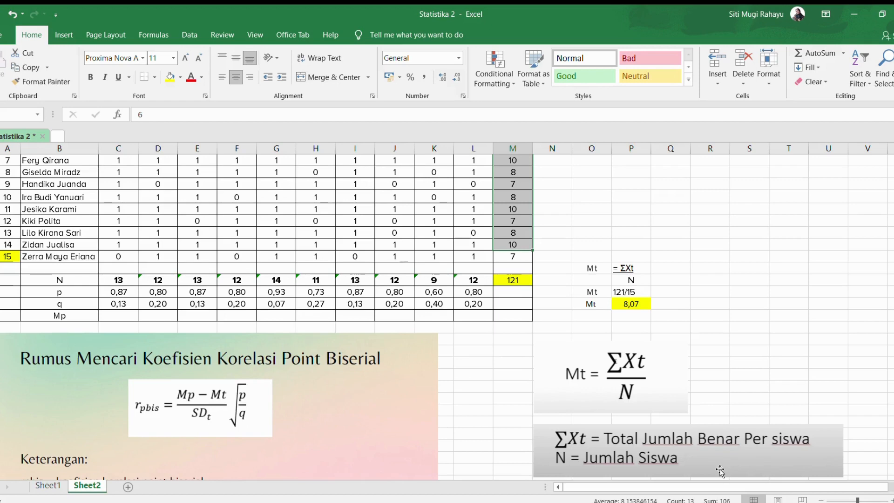
# Step: Review the point-biserial formula, the note defining Mp, and the Xt column that the Mp definition refers to
pyautogui.scroll(-1, 686, 372)
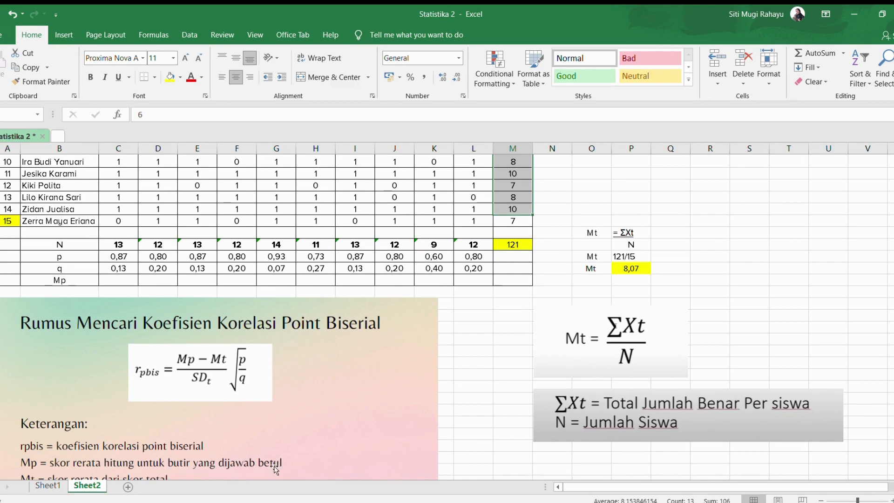
pyautogui.scroll(1, 648, 362)
pyautogui.scroll(2, 649, 362)
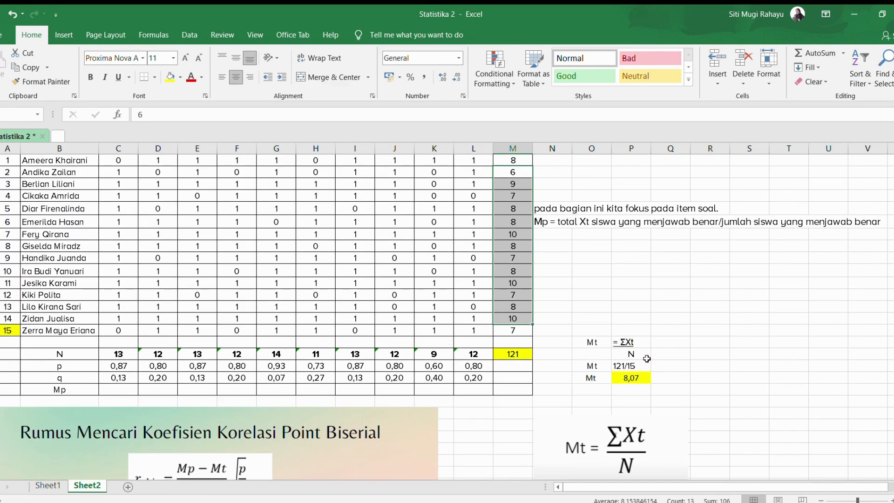
pyautogui.scroll(1, 647, 359)
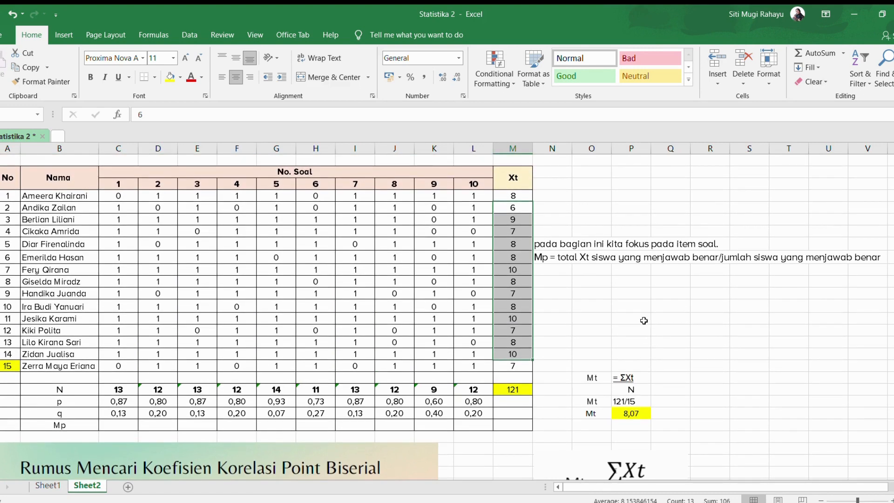
pyautogui.click(586, 302)
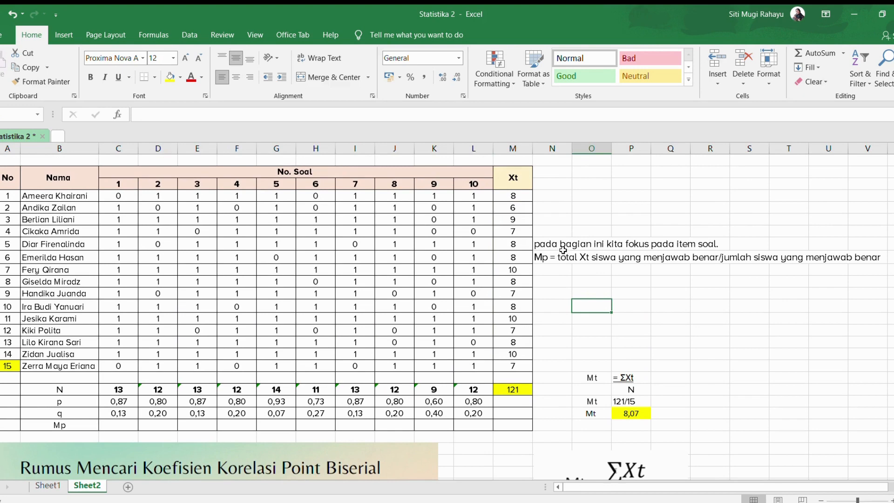
pyautogui.moveTo(555, 244); pyautogui.dragTo(723, 242)
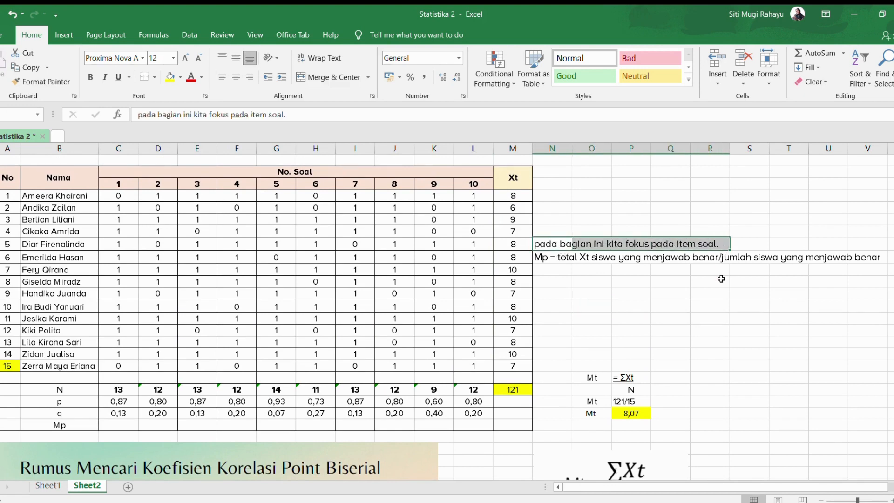
pyautogui.click(567, 273)
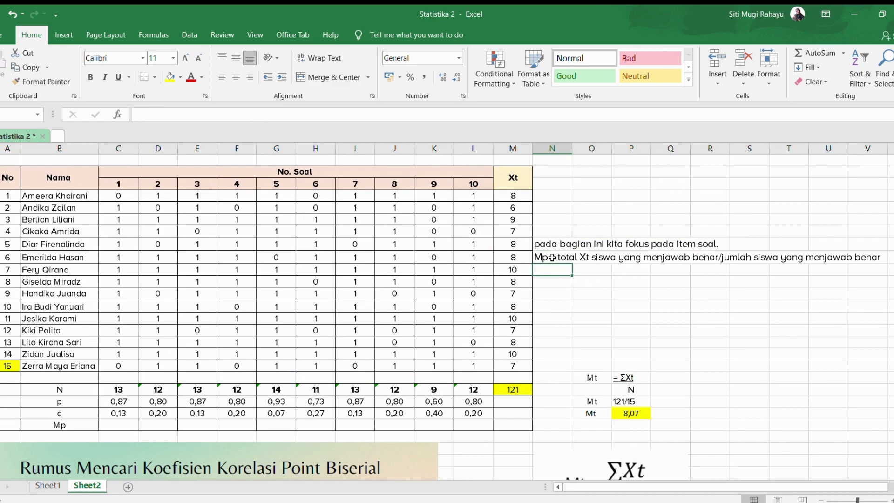
pyautogui.moveTo(517, 177); pyautogui.dragTo(516, 366)
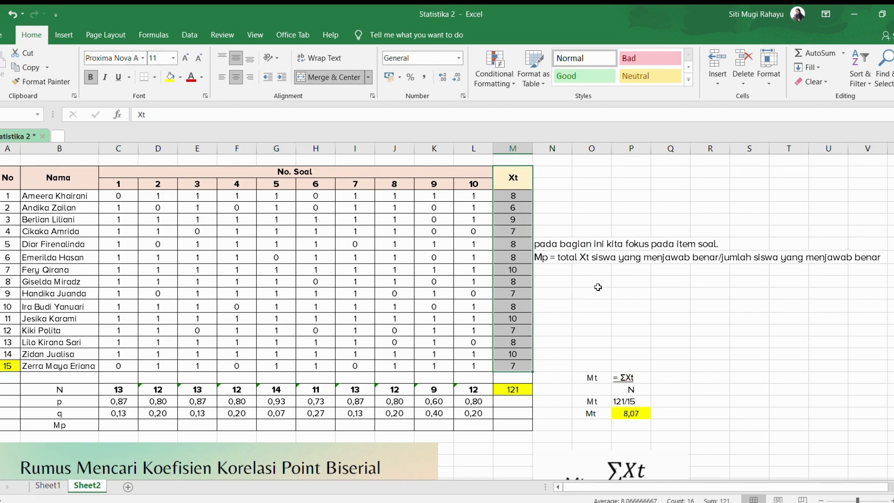
pyautogui.click(515, 193)
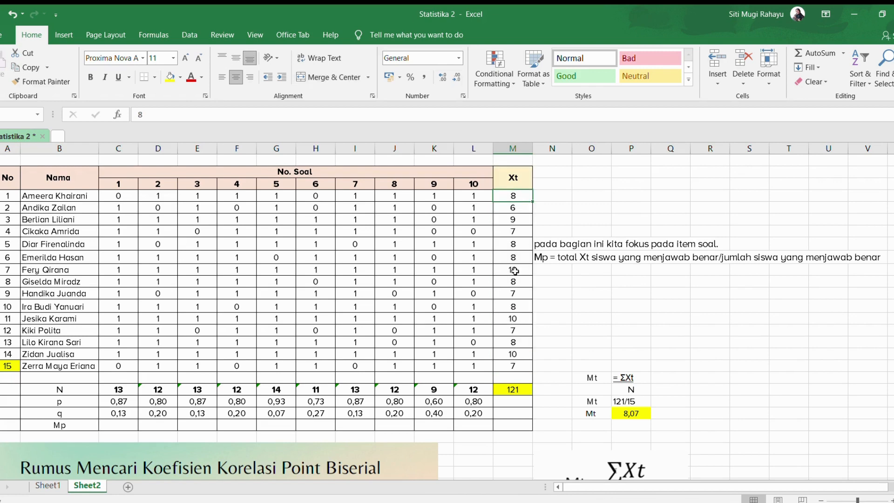
# Step: Highlight question 1's correct answers for students 2 to 14 in yellow and select the same students' Xt values
pyautogui.click(121, 152)
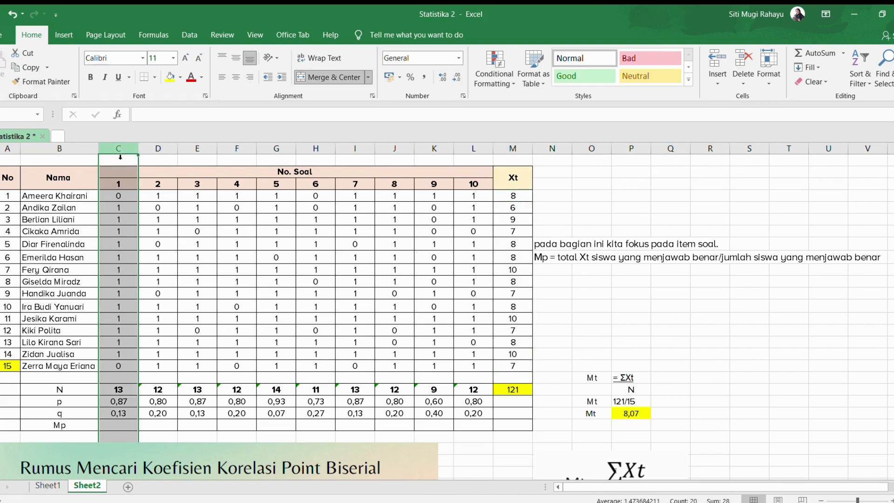
pyautogui.click(126, 204)
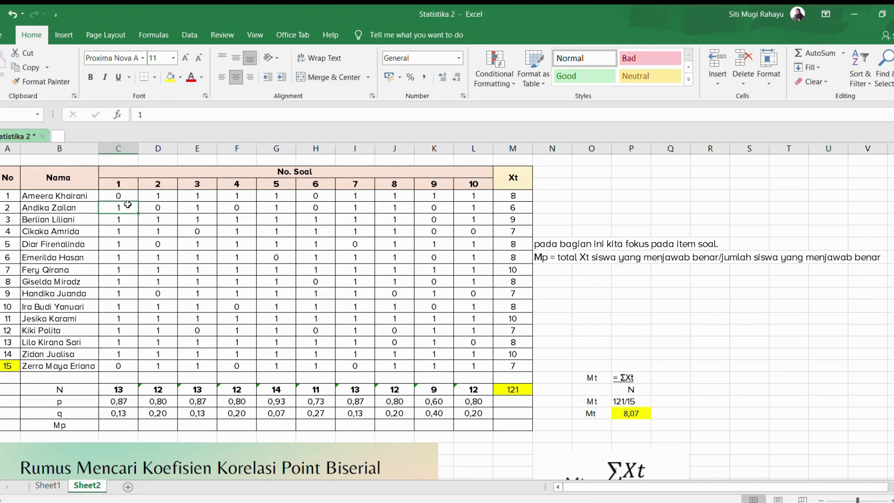
pyautogui.moveTo(128, 204); pyautogui.dragTo(121, 353)
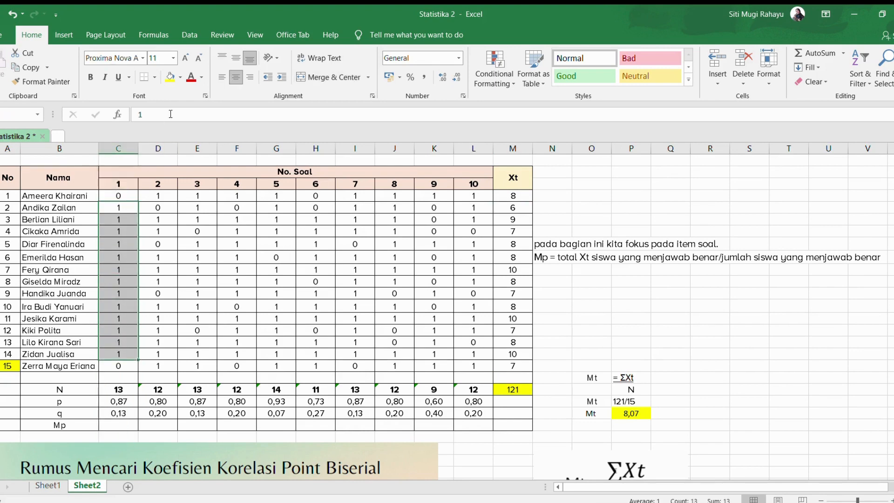
pyautogui.click(169, 77)
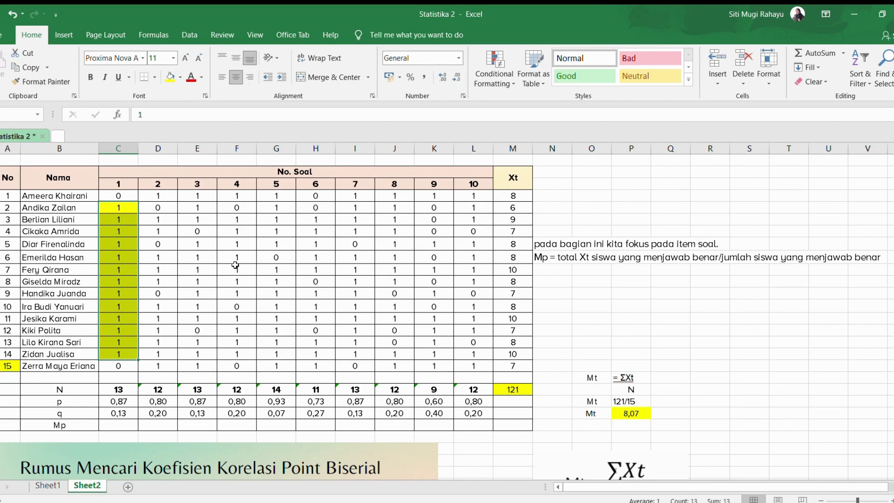
pyautogui.click(144, 285)
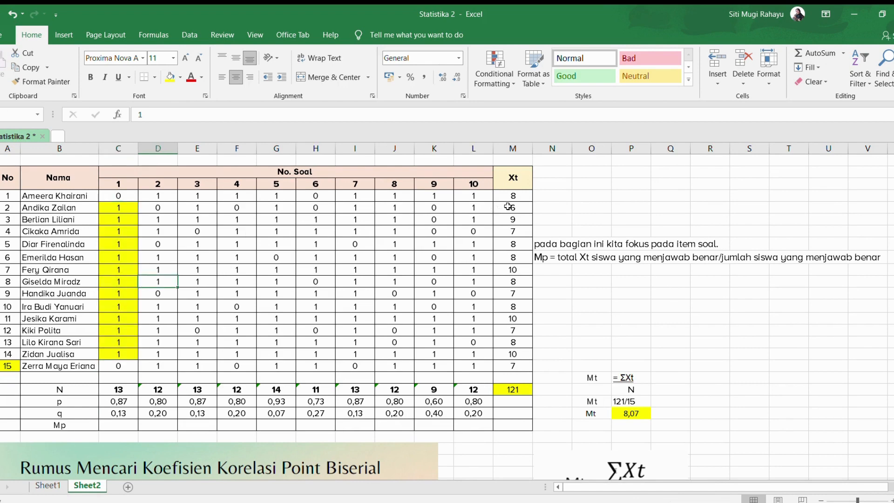
pyautogui.moveTo(508, 207); pyautogui.dragTo(508, 348)
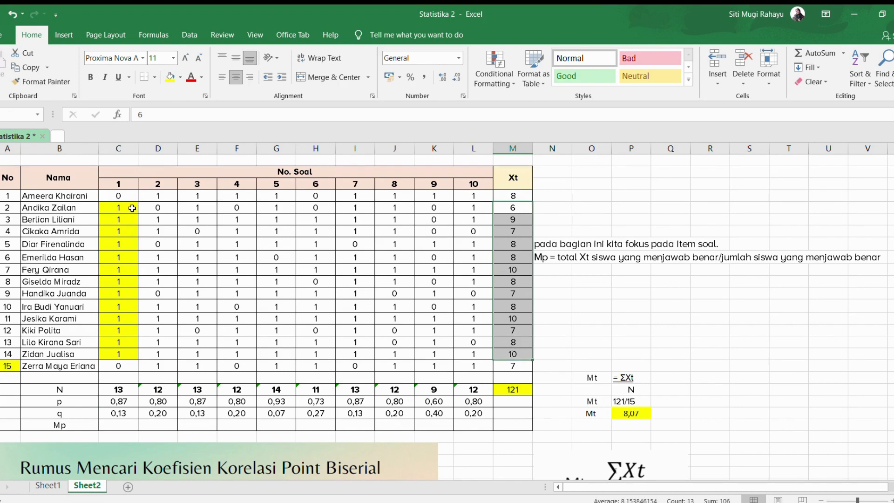
# Step: Highlight the Xt values of students 2 to 14 in yellow and shade the empty cell below the overall Xt total light green
pyautogui.click(170, 76)
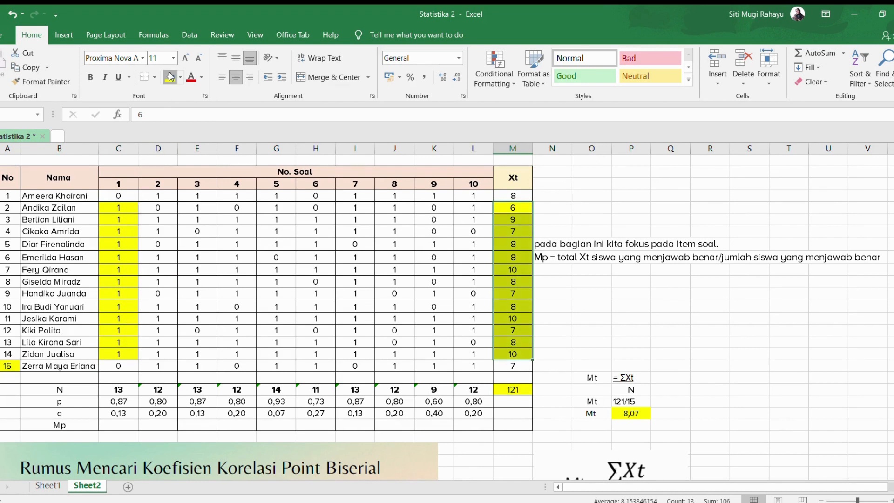
pyautogui.click(567, 317)
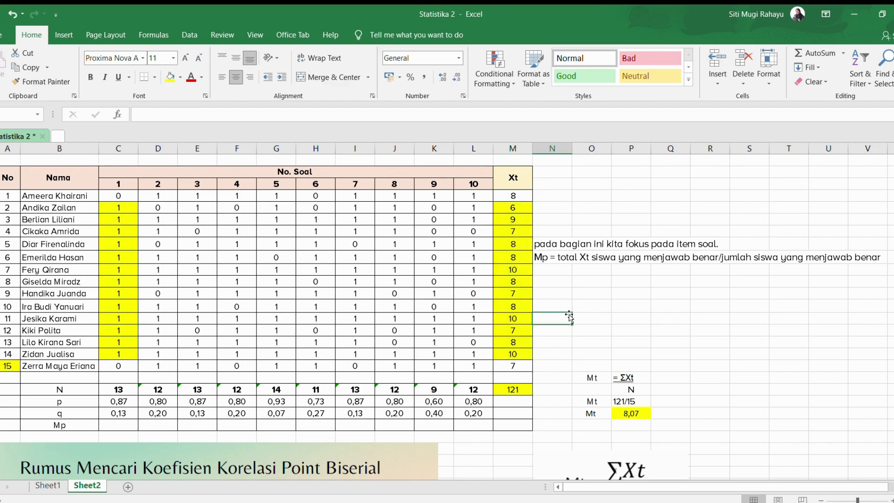
pyautogui.click(513, 401)
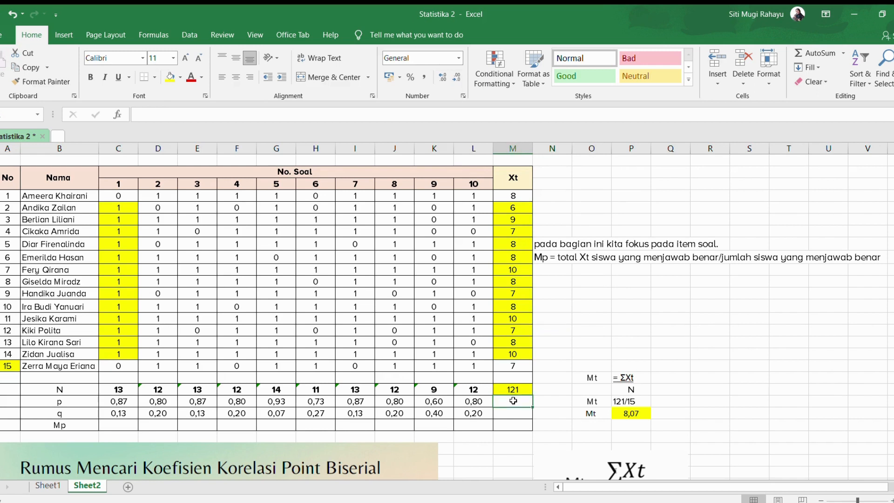
pyautogui.click(171, 76)
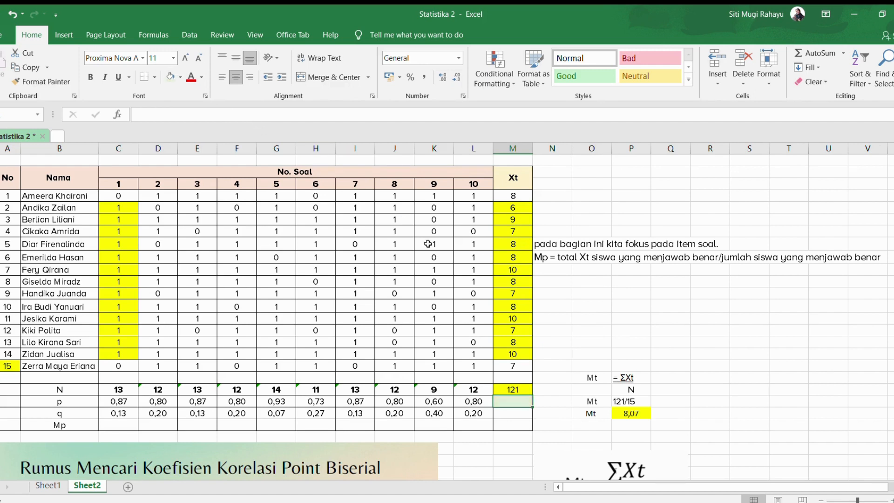
# Step: Add the Xt values of students 2 to 14 in cell M21 with a cell-by-cell sum from M5 to M17
pyautogui.click(538, 397)
pyautogui.click(521, 400)
pyautogui.write('=')
pyautogui.click(510, 212)
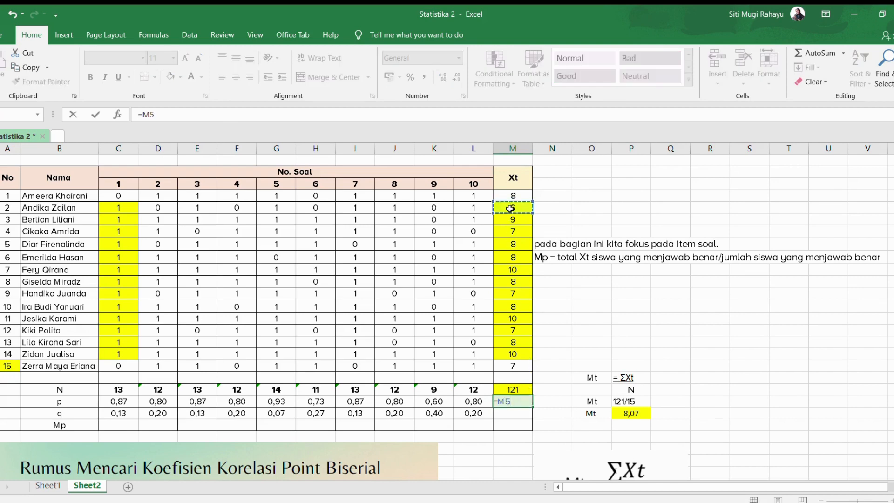
pyautogui.write('+')
pyautogui.click(512, 219)
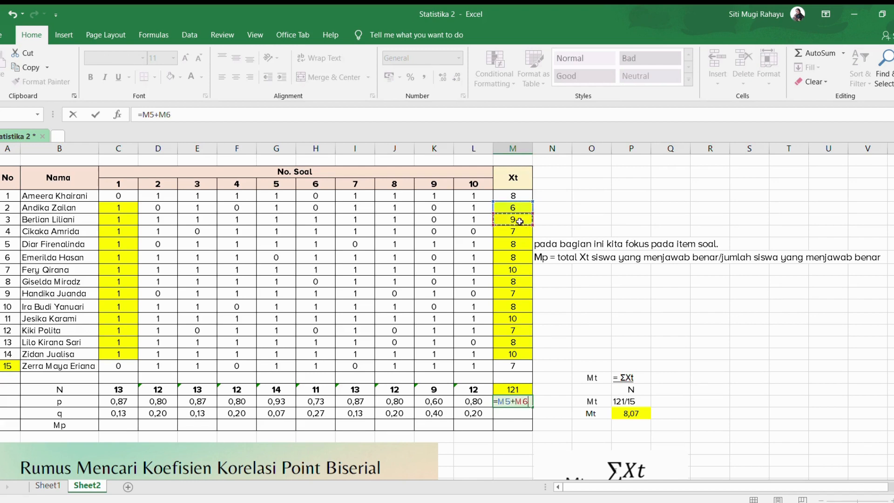
pyautogui.write('+')
pyautogui.click(520, 229)
pyautogui.write('+')
pyautogui.click(517, 243)
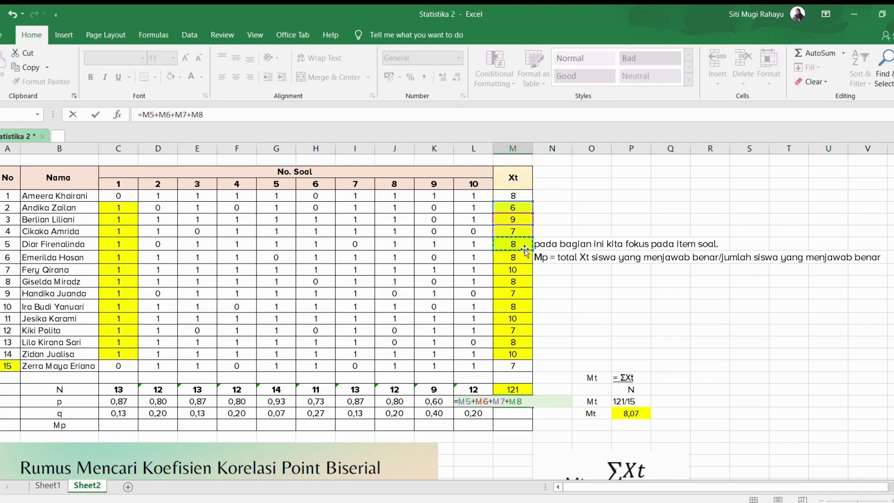
pyautogui.write('+')
pyautogui.click(522, 258)
pyautogui.write('+')
pyautogui.click(524, 268)
pyautogui.write('+')
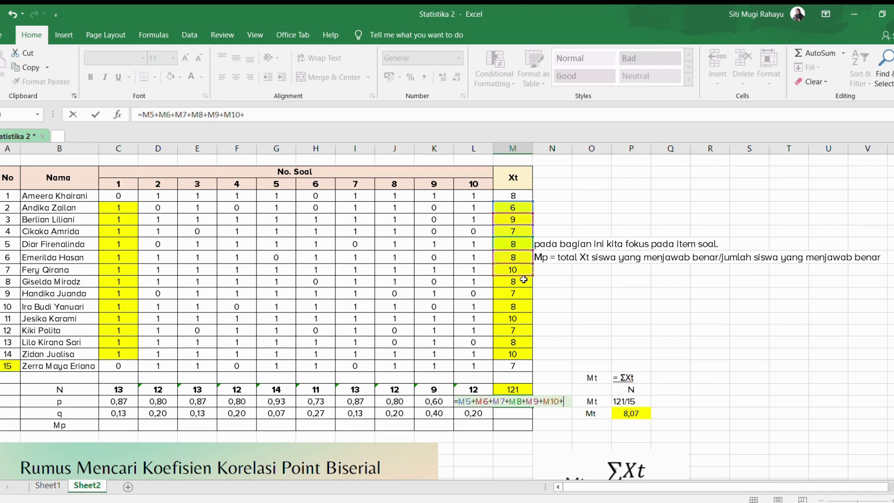
pyautogui.click(524, 281)
pyautogui.write('+')
pyautogui.click(526, 294)
pyautogui.write('+')
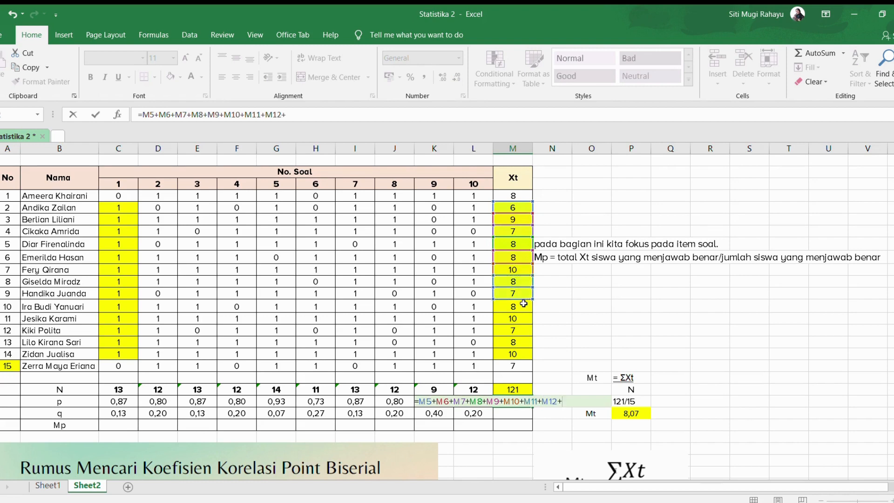
pyautogui.click(525, 307)
pyautogui.write('++')
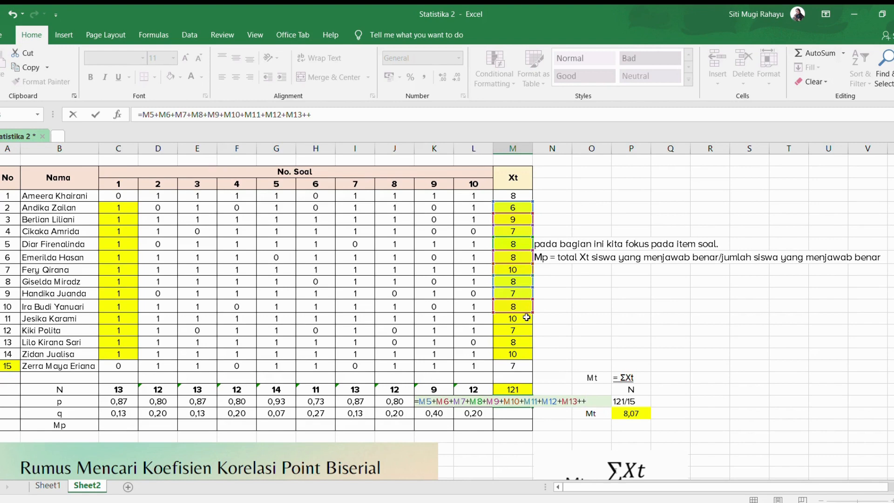
pyautogui.press('BackSpace')
pyautogui.click(522, 319)
pyautogui.write('+')
pyautogui.click(520, 328)
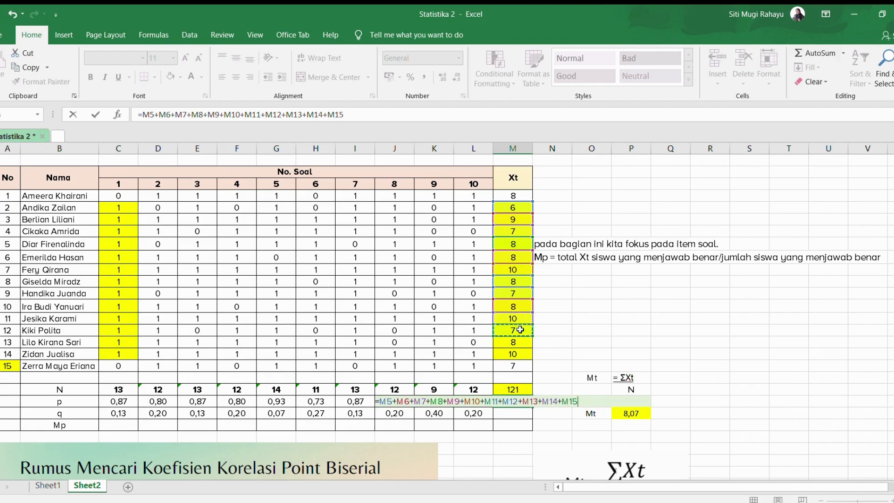
pyautogui.write('+')
pyautogui.click(520, 342)
pyautogui.write('+')
pyautogui.click(520, 353)
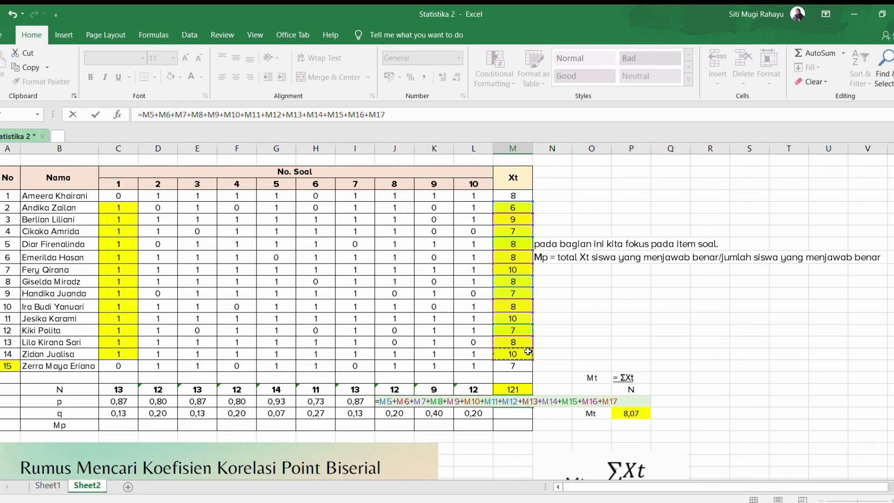
pyautogui.press('Return')
pyautogui.click(520, 401)
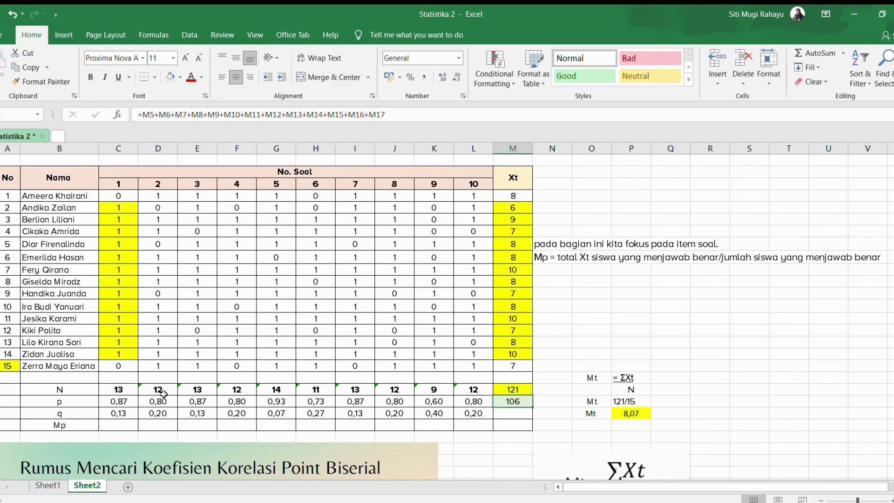
# Step: Shade the N values of questions 1 to 10 light green
pyautogui.moveTo(122, 389); pyautogui.dragTo(466, 390)
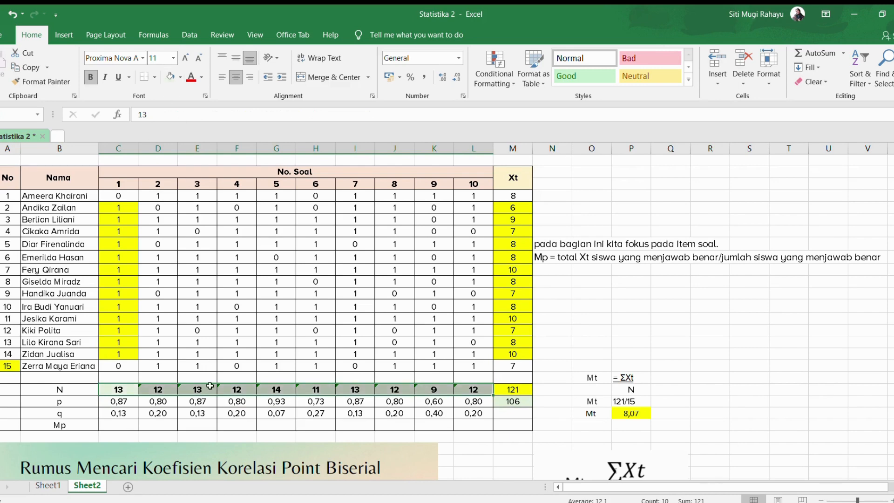
pyautogui.click(123, 425)
pyautogui.click(97, 428)
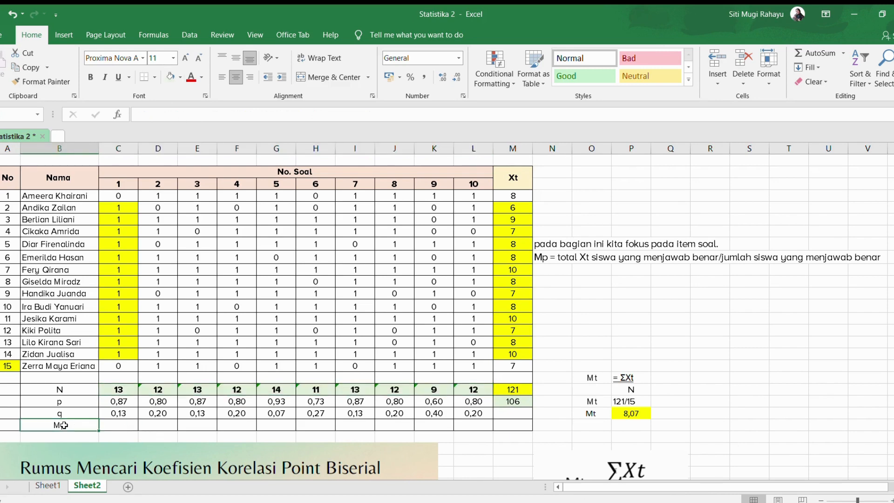
# Step: Calculate question 1's Mp by dividing M21 by the question's N, and replace the result with the rounded value 8,15
pyautogui.click(118, 426)
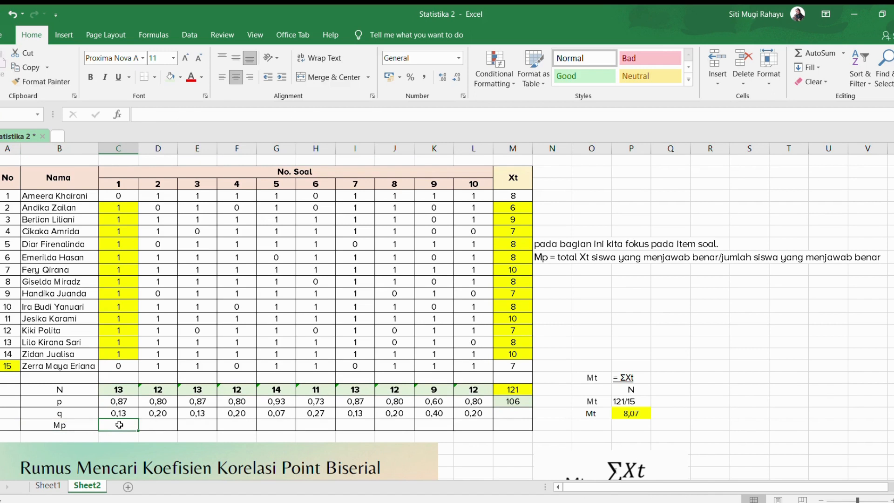
pyautogui.write('=')
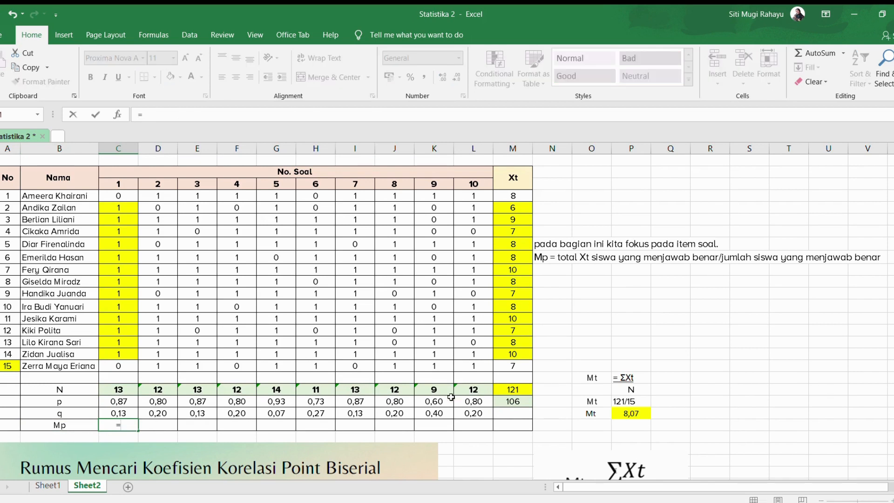
pyautogui.click(500, 400)
pyautogui.write('/')
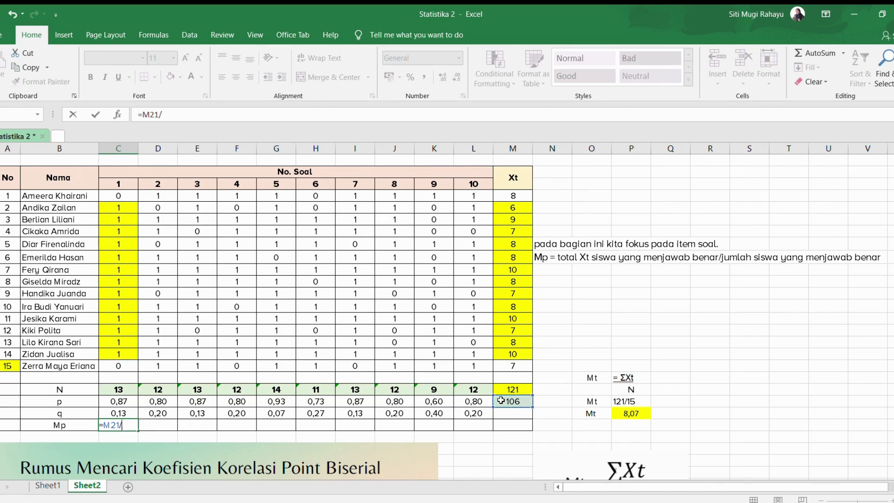
pyautogui.click(127, 391)
pyautogui.press('Return')
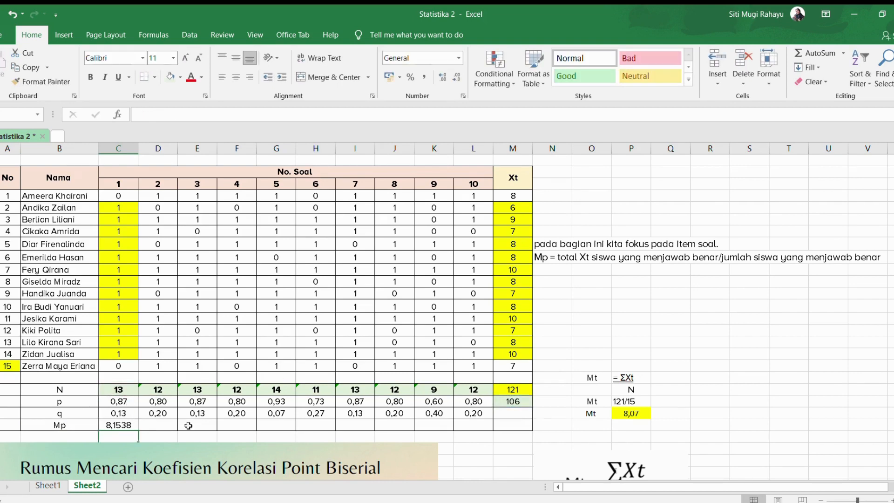
pyautogui.click(133, 425)
pyautogui.write('8')
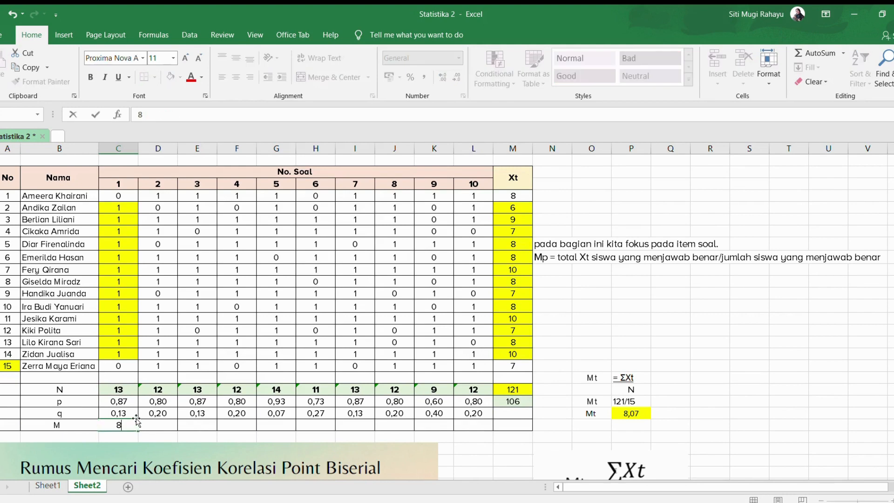
pyautogui.write(',15')
pyautogui.press('Return')
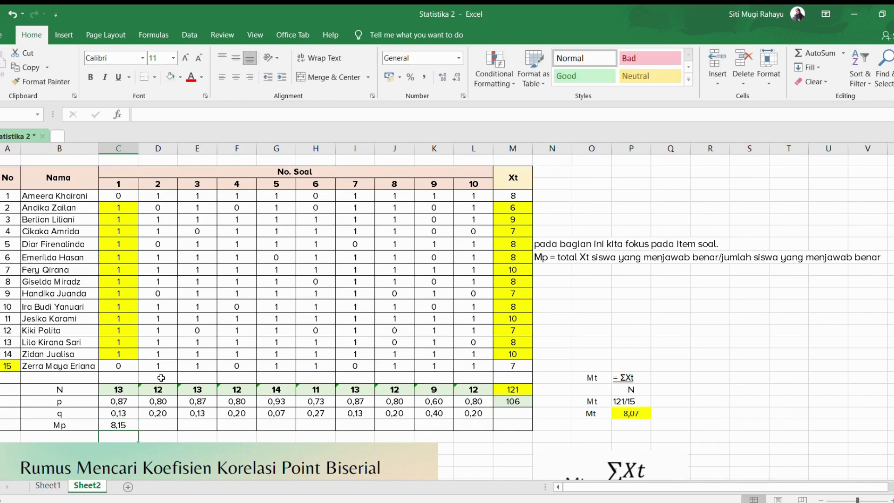
# Step: Highlight question 2's correct answers in light green for students 1, 3, 4, 6 to 8 and 10 to 15
pyautogui.click(158, 148)
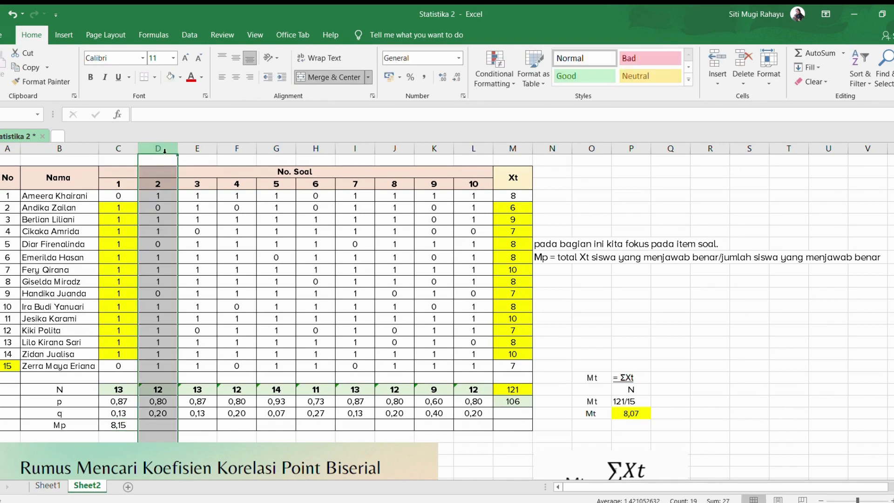
pyautogui.click(172, 195)
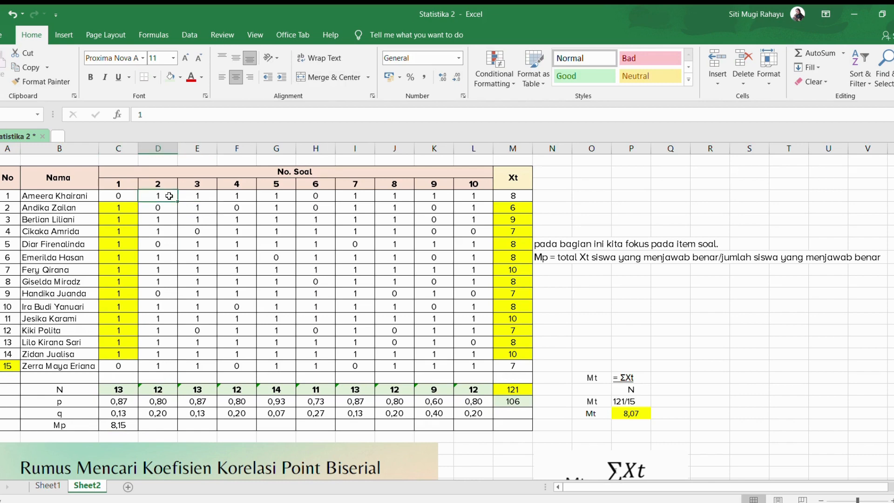
pyautogui.click(169, 80)
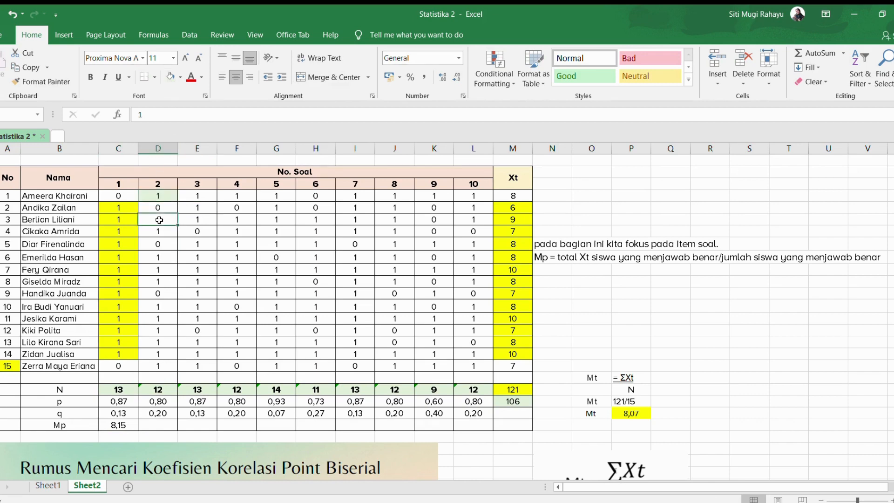
pyautogui.moveTo(158, 220); pyautogui.dragTo(167, 366)
pyautogui.click(171, 77)
pyautogui.click(171, 78)
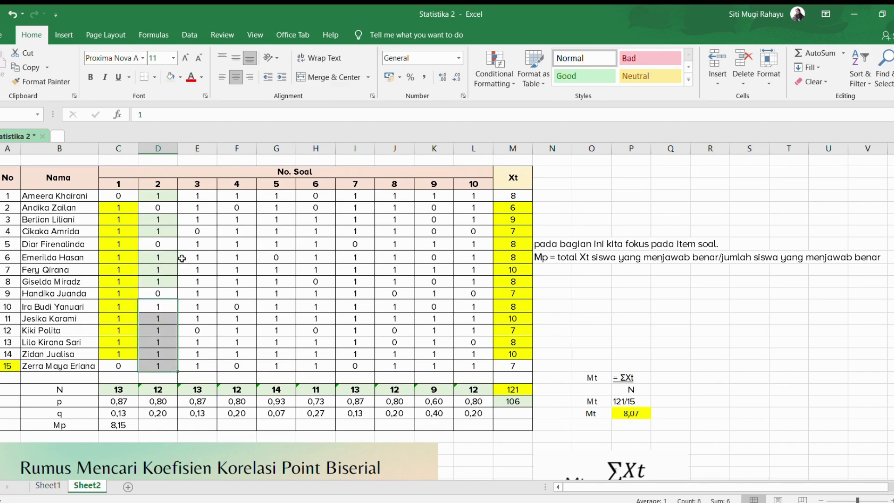
pyautogui.click(171, 78)
# Step: Remove the yellow fill from the Xt values of students 2 to 14
pyautogui.click(510, 206)
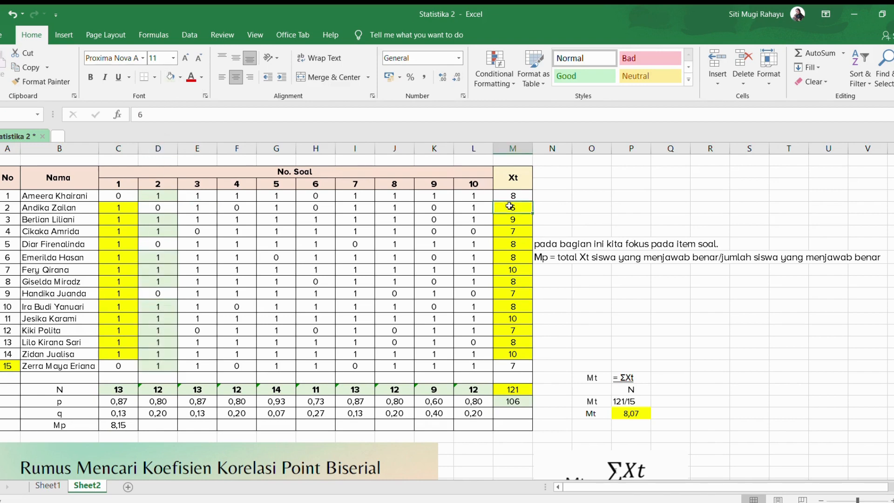
pyautogui.moveTo(512, 203); pyautogui.dragTo(512, 354)
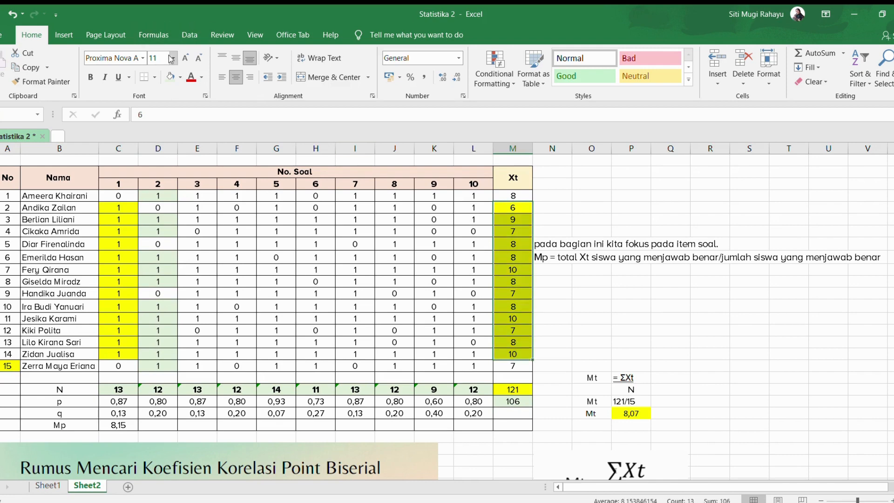
pyautogui.click(179, 75)
pyautogui.click(222, 176)
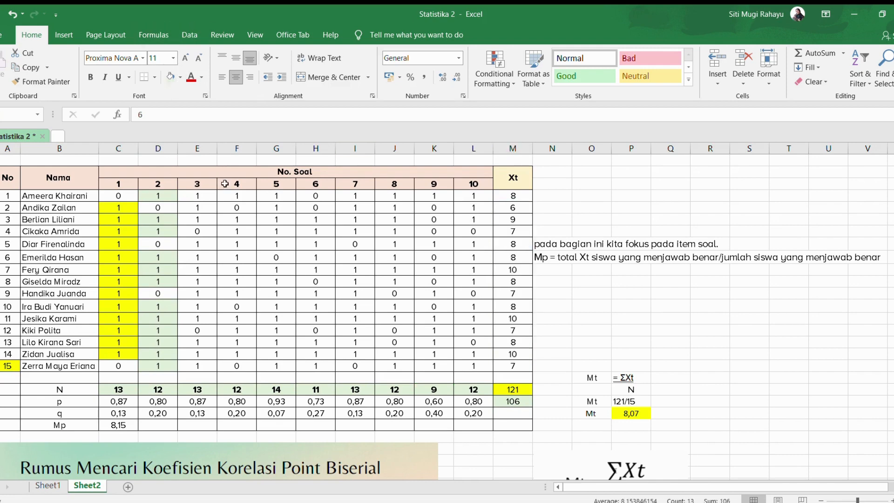
# Step: Shade the Xt values of students 1, 3, 4, 6 to 8 and 10 to 15 light green
pyautogui.click(514, 196)
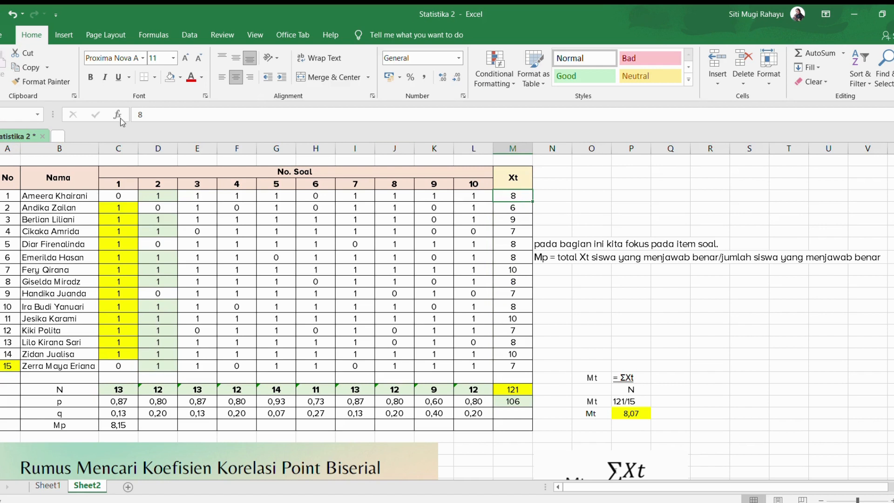
pyautogui.click(180, 77)
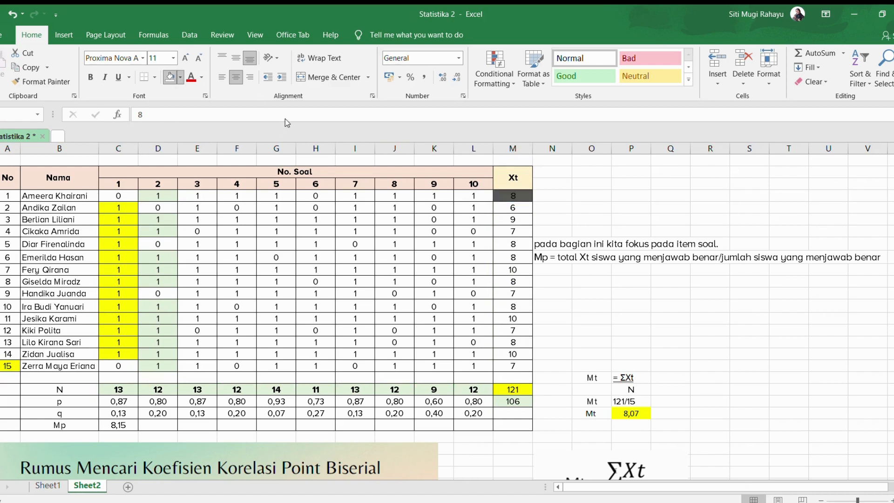
pyautogui.click(259, 115)
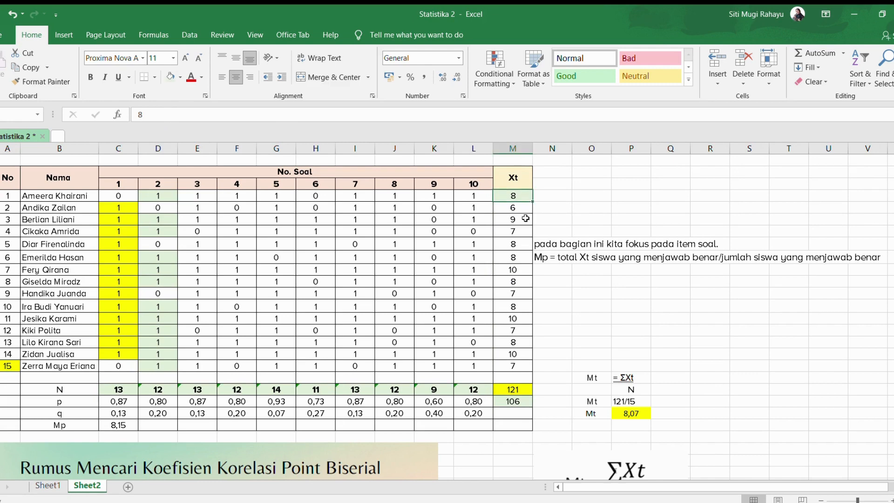
pyautogui.moveTo(522, 218); pyautogui.dragTo(519, 231)
pyautogui.click(167, 77)
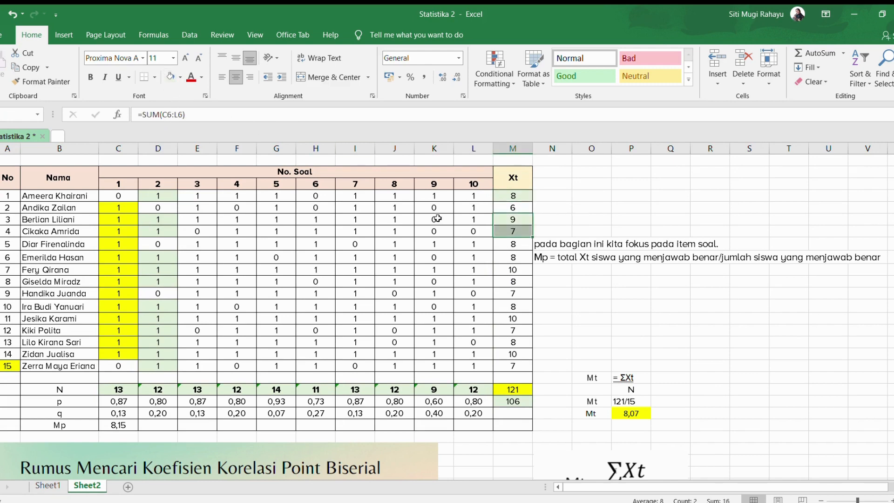
pyautogui.click(512, 257)
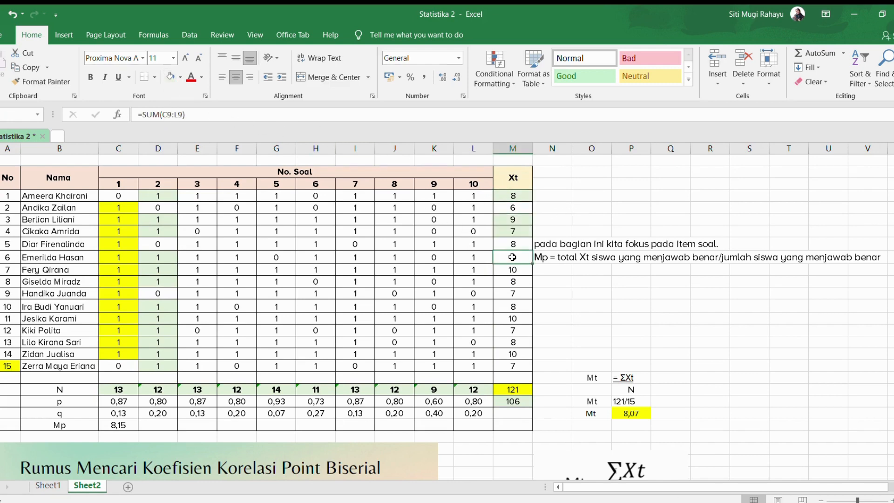
pyautogui.moveTo(513, 257); pyautogui.dragTo(513, 282)
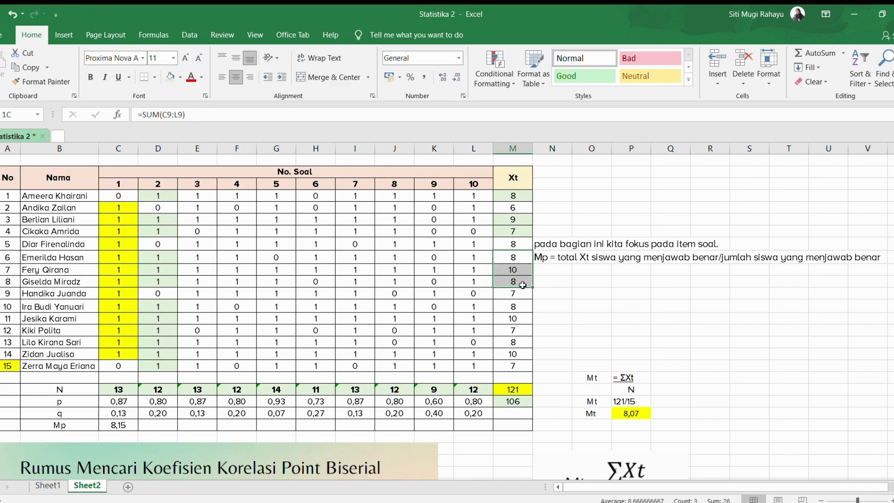
pyautogui.click(171, 80)
pyautogui.click(515, 301)
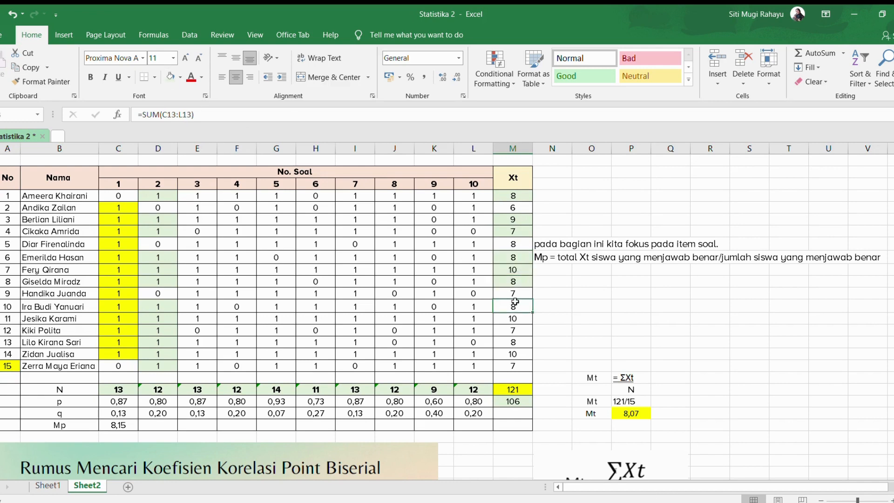
pyautogui.moveTo(515, 302); pyautogui.dragTo(513, 366)
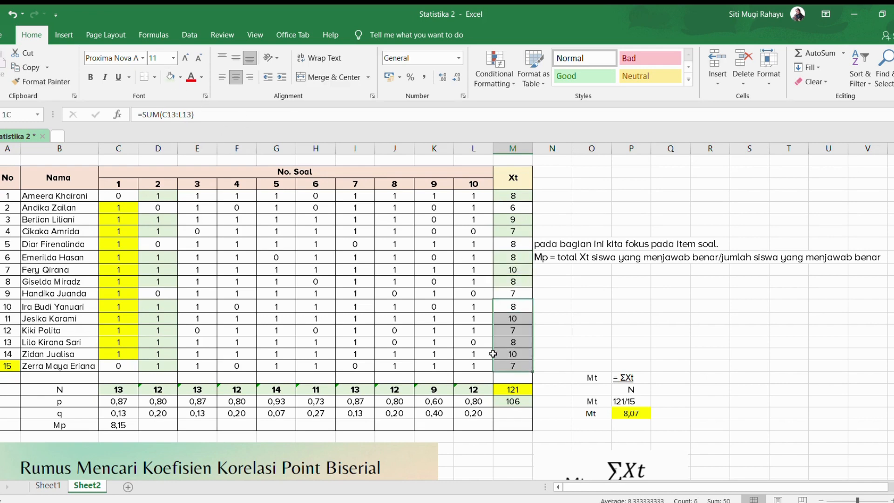
pyautogui.click(166, 80)
pyautogui.click(579, 343)
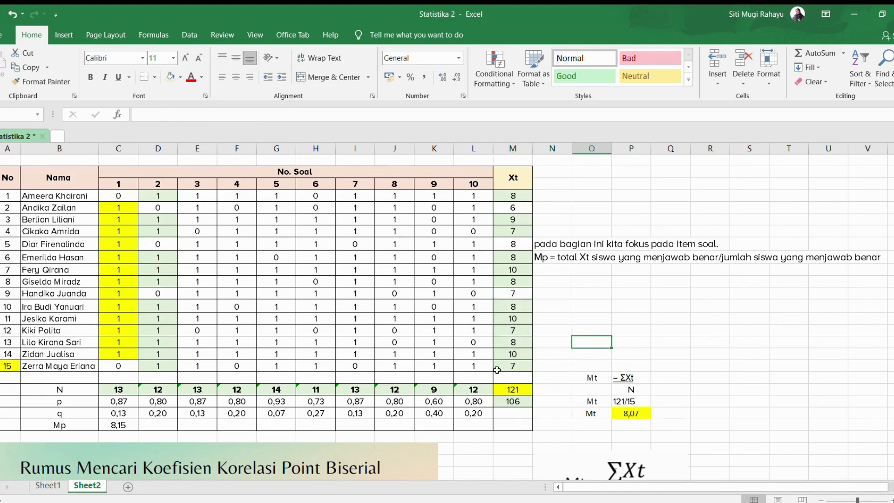
# Step: Replace the total in M21 with the sum of the green Xt values, =M4+M6+M7+M9+M10+M11+M13+M14+M15+M16+M17+M18
pyautogui.click(505, 403)
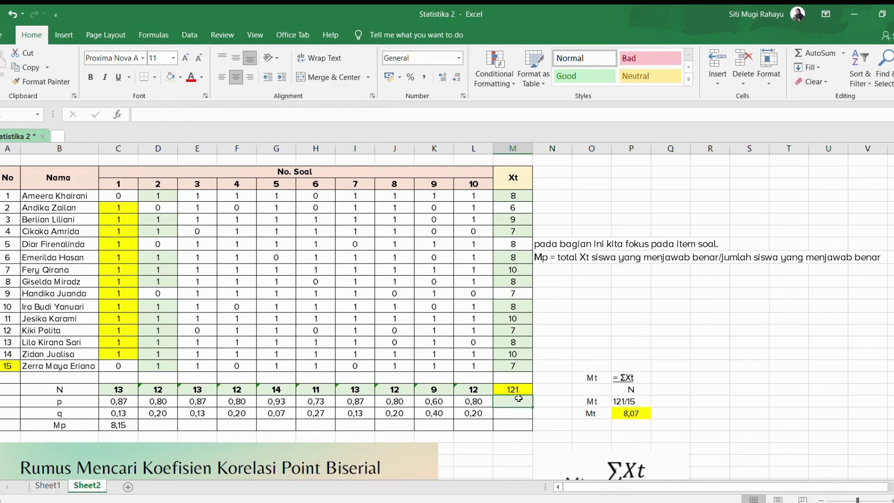
pyautogui.write('=')
pyautogui.click(506, 200)
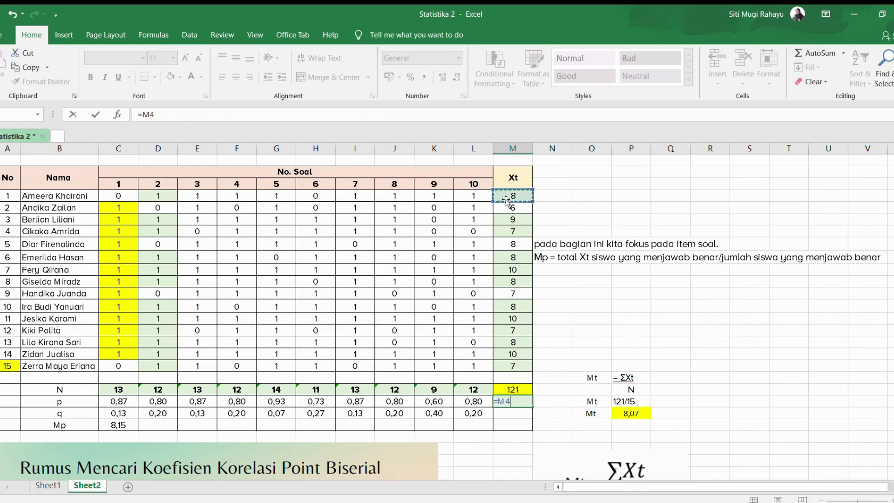
pyautogui.write('+')
pyautogui.click(508, 220)
pyautogui.write('+')
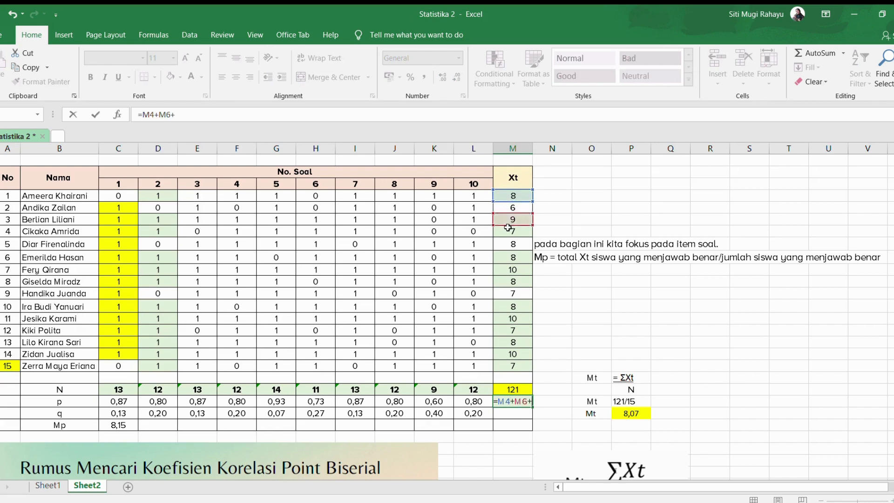
pyautogui.click(508, 231)
pyautogui.write('+')
pyautogui.click(515, 257)
pyautogui.write('+')
pyautogui.click(521, 268)
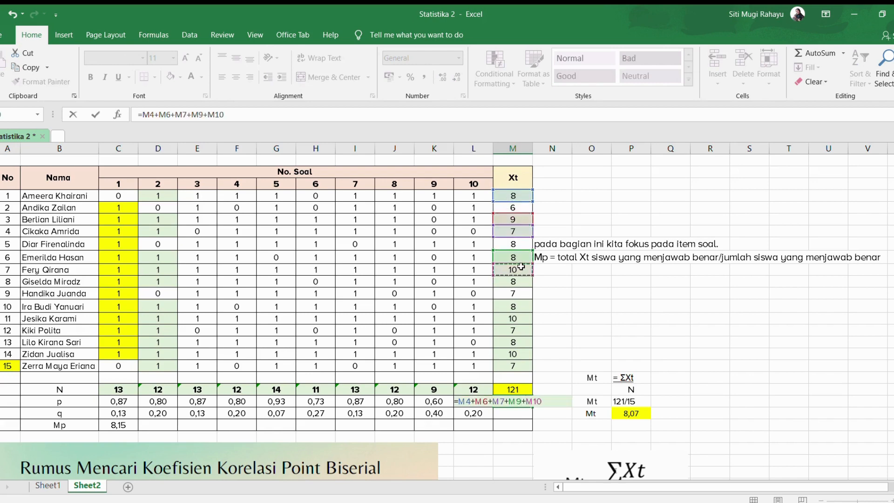
pyautogui.write('+')
pyautogui.click(521, 279)
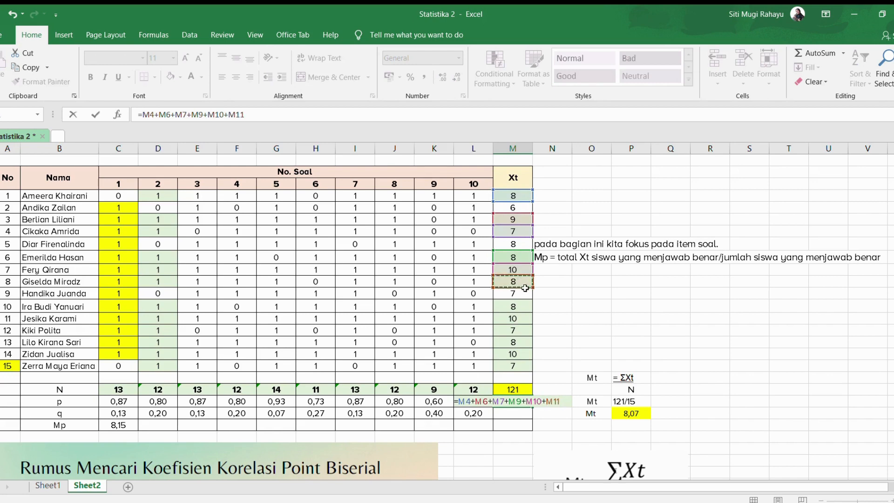
pyautogui.write('+')
pyautogui.click(523, 305)
pyautogui.write('+')
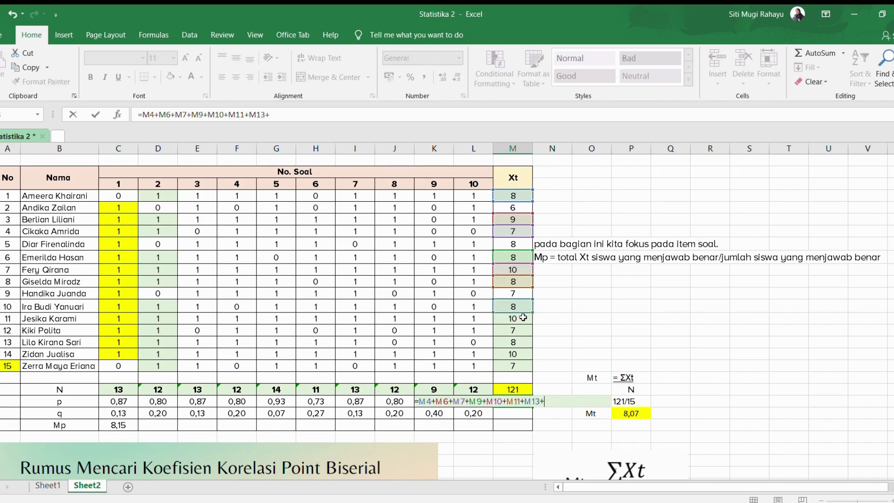
pyautogui.click(522, 318)
pyautogui.write('+')
pyautogui.click(521, 330)
pyautogui.write('+')
pyautogui.click(522, 342)
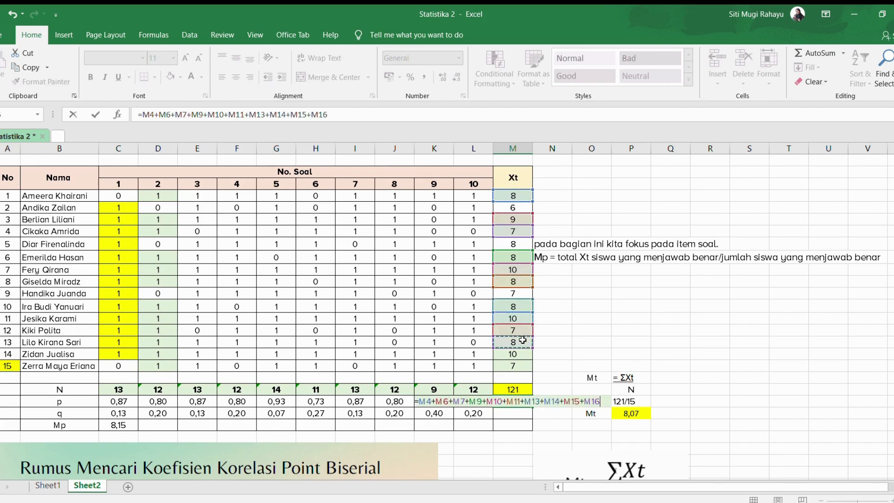
pyautogui.write('+')
pyautogui.click(520, 353)
pyautogui.write('+')
pyautogui.click(519, 366)
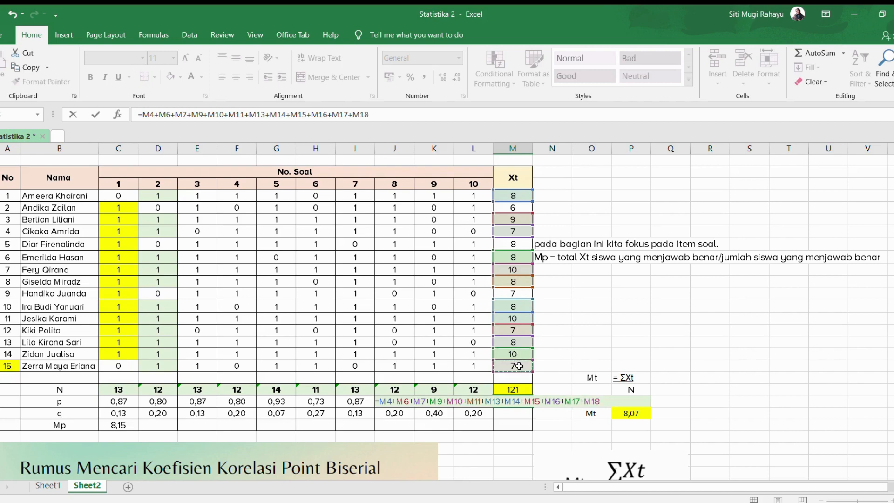
pyautogui.press('Return')
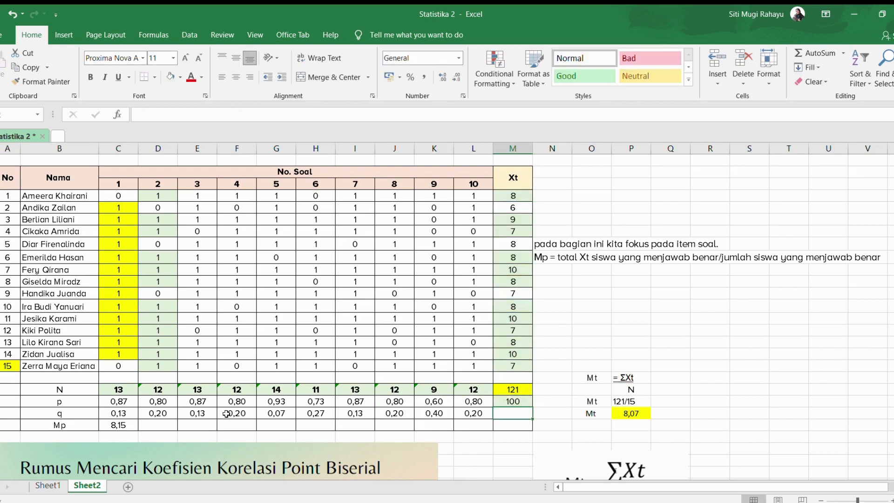
# Step: Calculate question 2's Mp by dividing M21 by the question's N, and replace the result with the rounded value 8,33
pyautogui.click(161, 425)
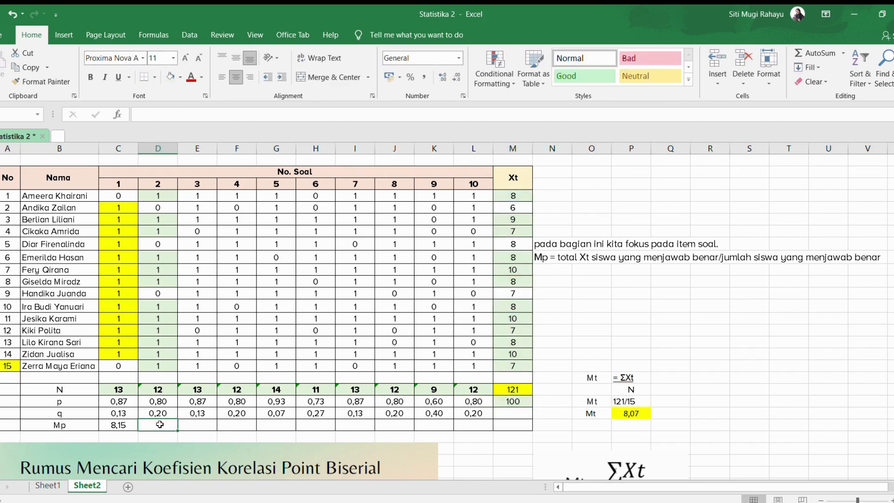
pyautogui.write('=')
pyautogui.click(498, 401)
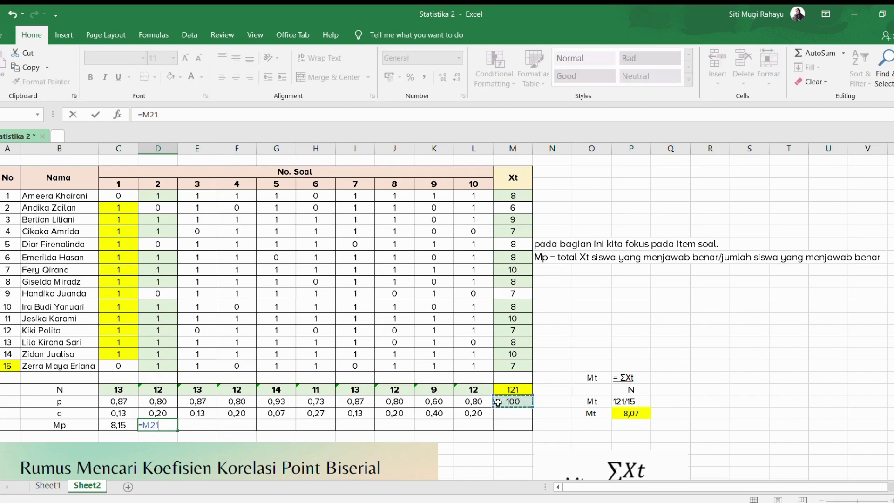
pyautogui.write('/')
pyautogui.click(158, 390)
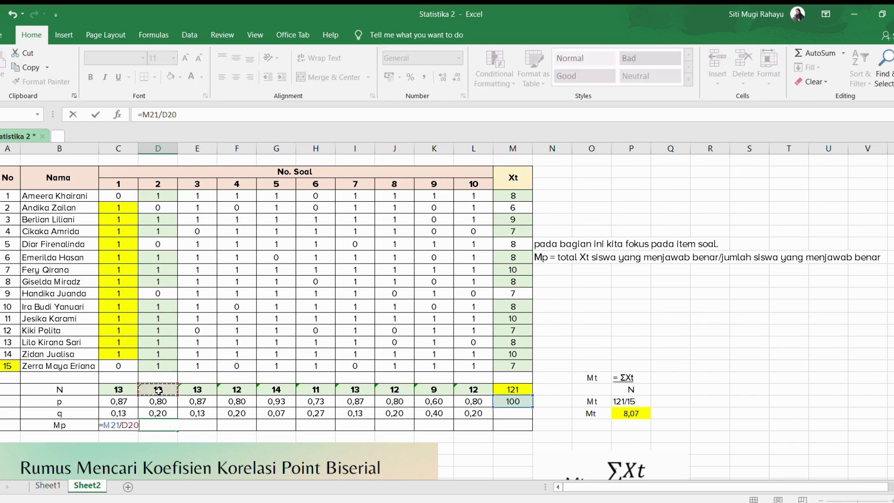
pyautogui.press('Return')
pyautogui.click(168, 423)
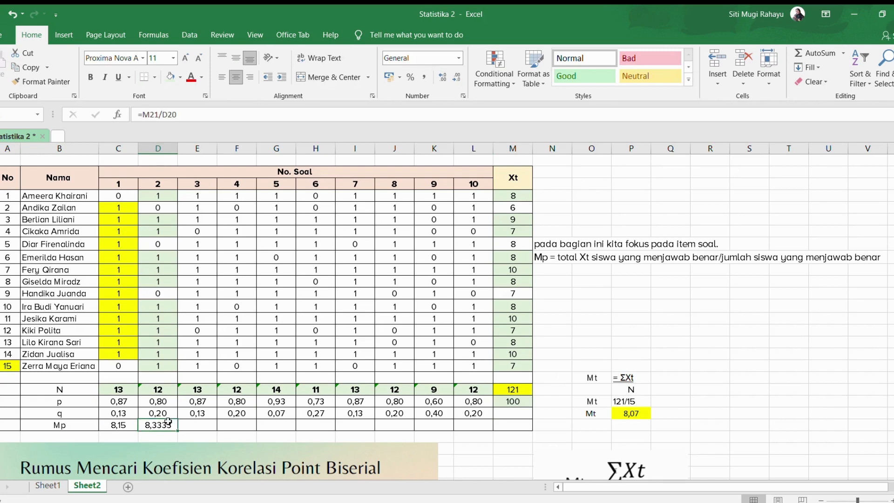
pyautogui.write('8,33')
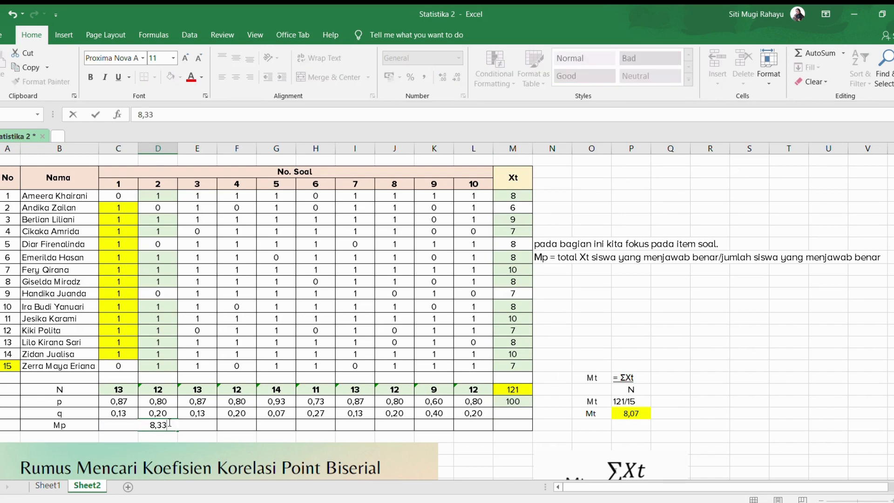
pyautogui.click(205, 390)
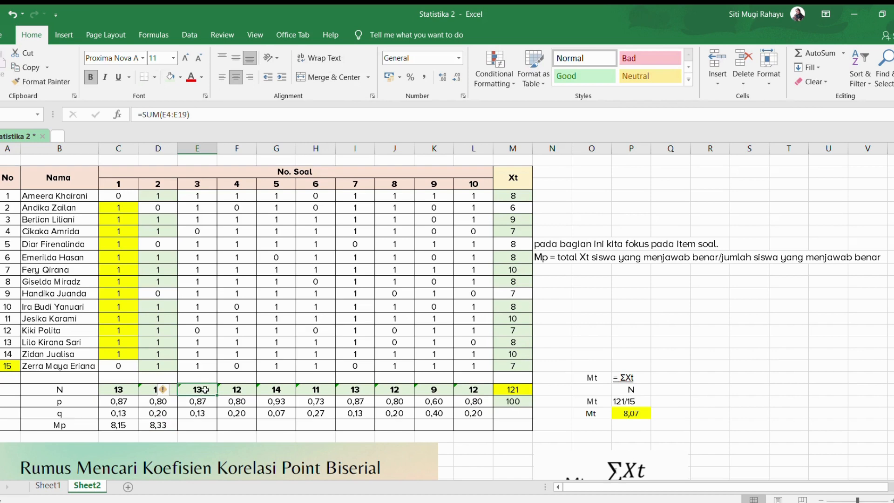
# Step: Examine the Mp row, the point-biserial and SDt formulas, and the Xt and squared Xt columns they rely on
pyautogui.click(474, 429)
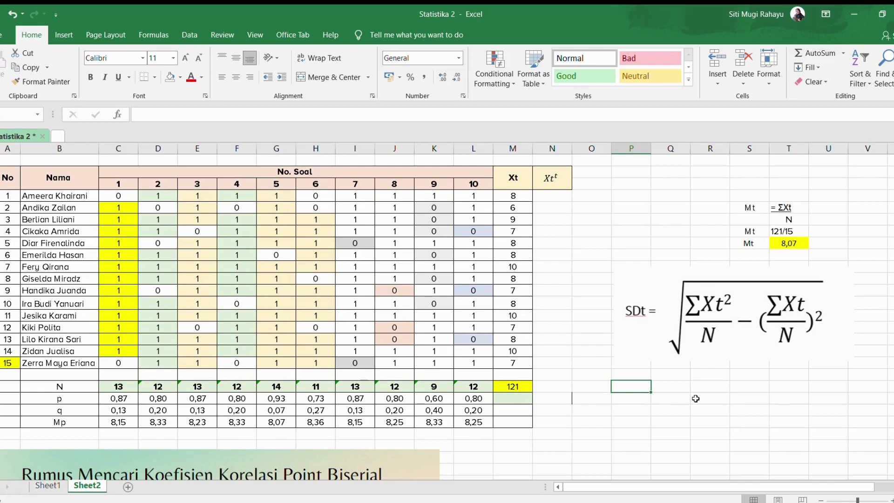
pyautogui.scroll(-3, 326, 410)
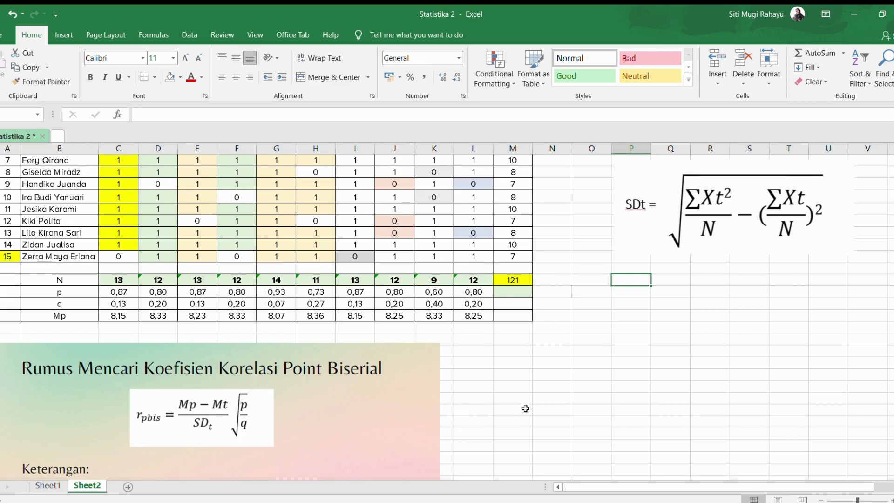
pyautogui.scroll(2, 525, 408)
pyautogui.scroll(1, 706, 355)
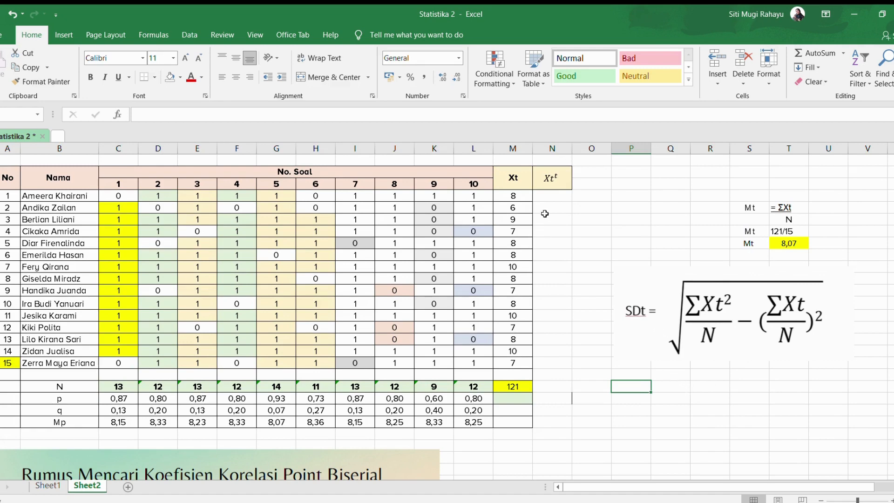
pyautogui.click(519, 183)
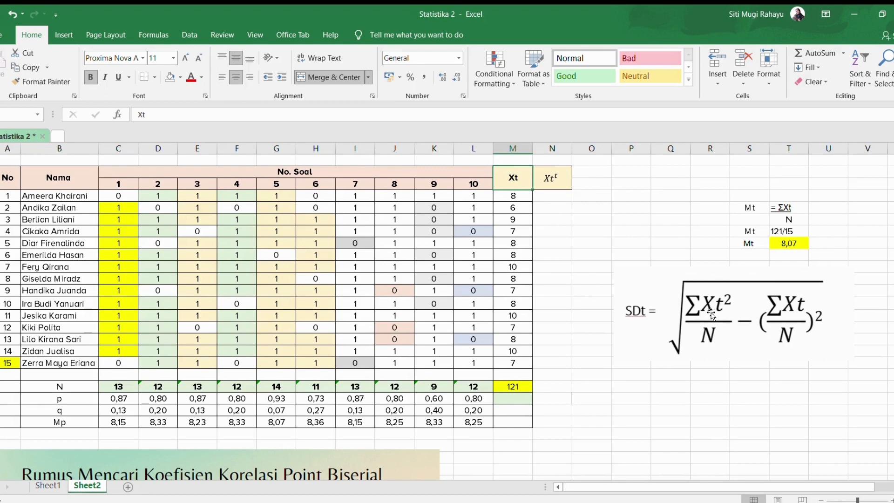
pyautogui.click(556, 178)
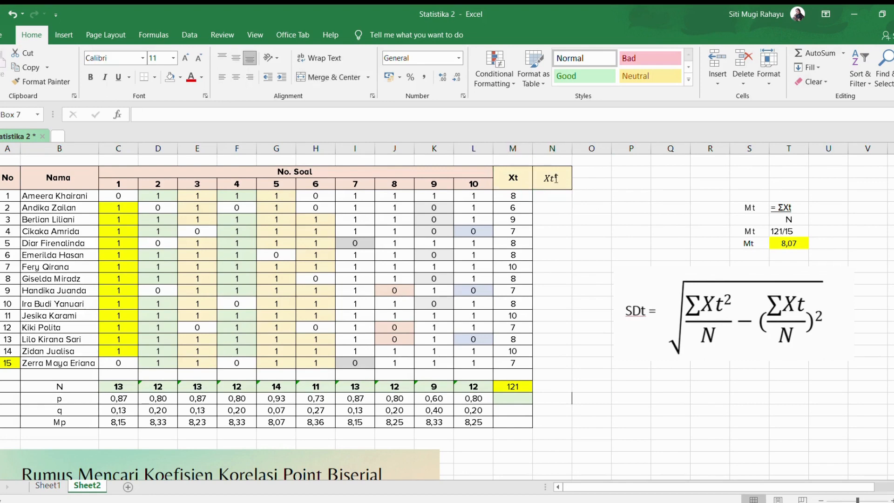
pyautogui.click(563, 201)
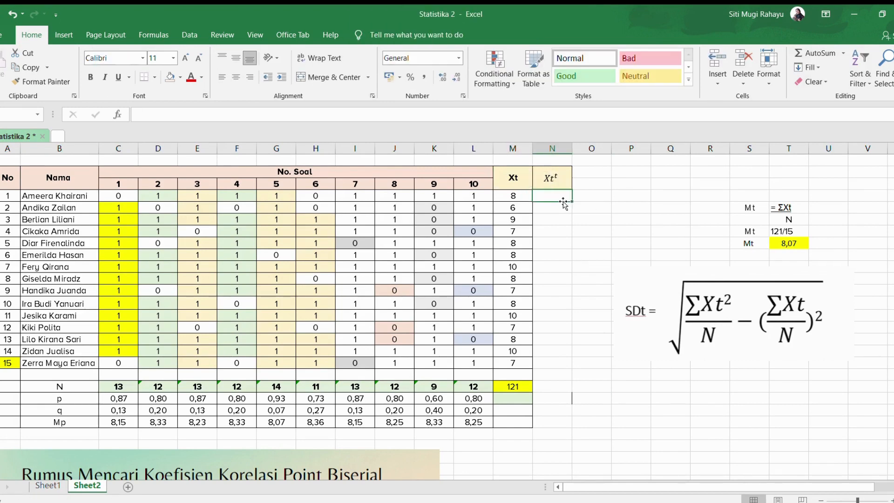
pyautogui.click(521, 200)
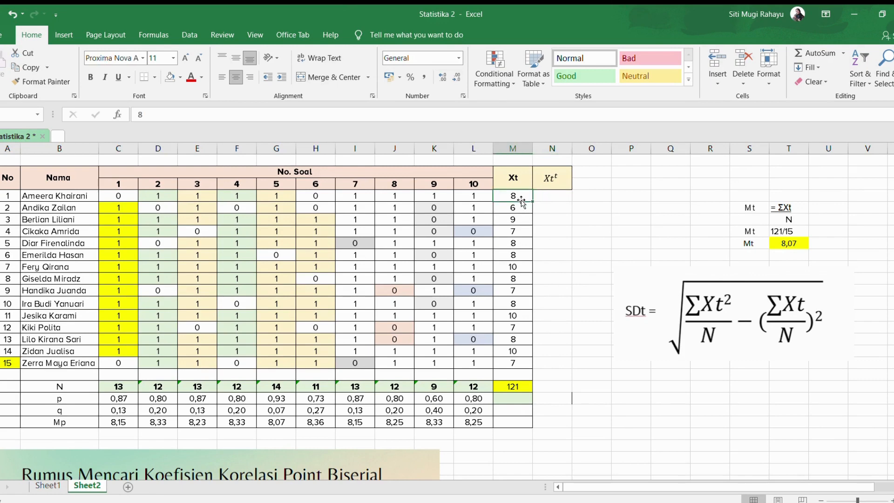
# Step: Calculate student 1's squared Xt with =M4^2 and fill the formula down through student 15
pyautogui.click(555, 197)
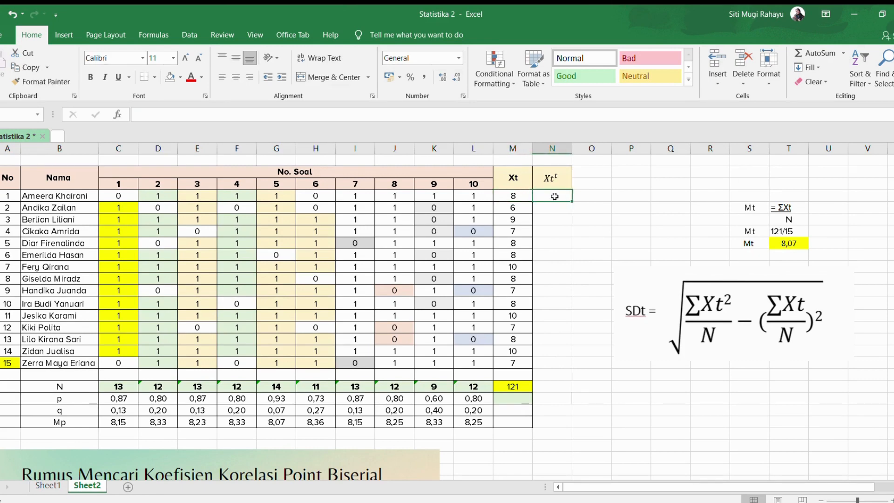
pyautogui.write('=')
pyautogui.click(519, 195)
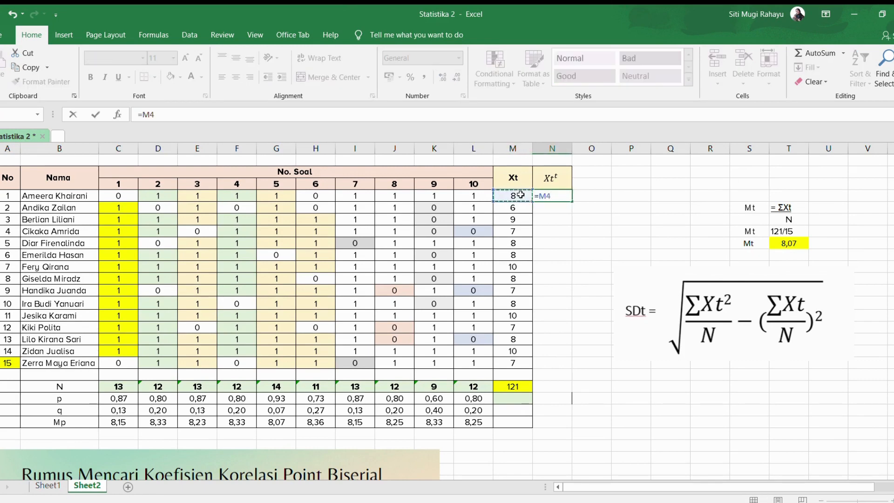
pyautogui.write('^2')
pyautogui.press('Return')
pyautogui.click(558, 196)
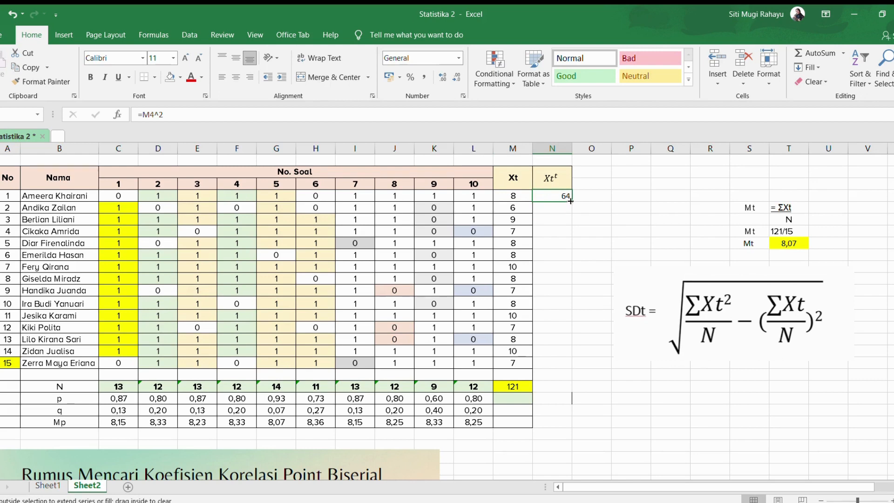
pyautogui.moveTo(570, 200); pyautogui.dragTo(570, 368)
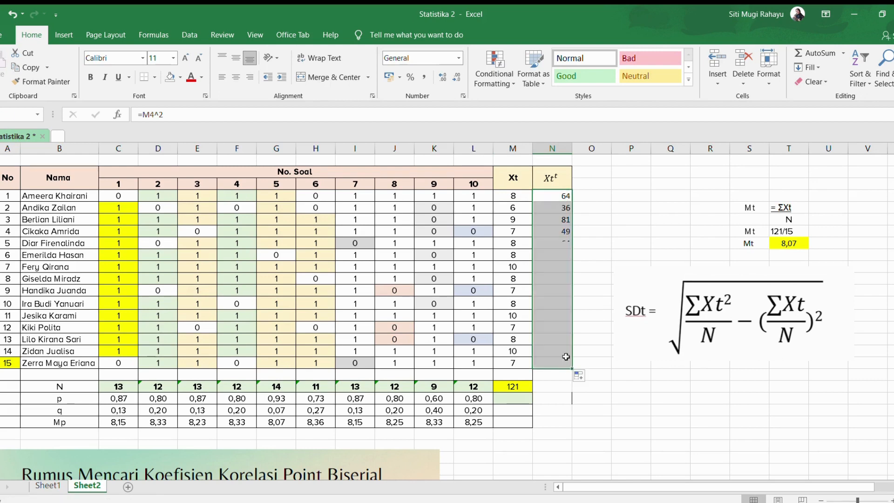
# Step: Centre the squared Xt values and total them in N20 with =SUM(N4:N18), giving that cell a light orange fill
pyautogui.click(237, 78)
pyautogui.click(562, 388)
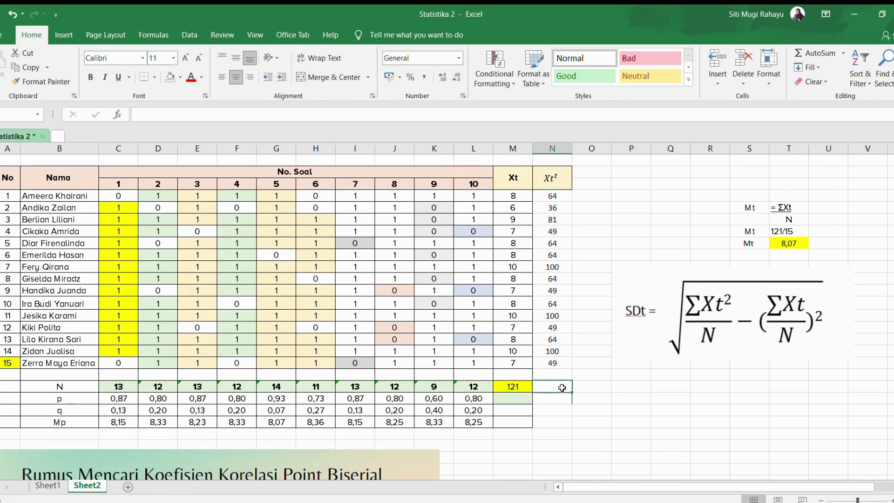
pyautogui.click(818, 53)
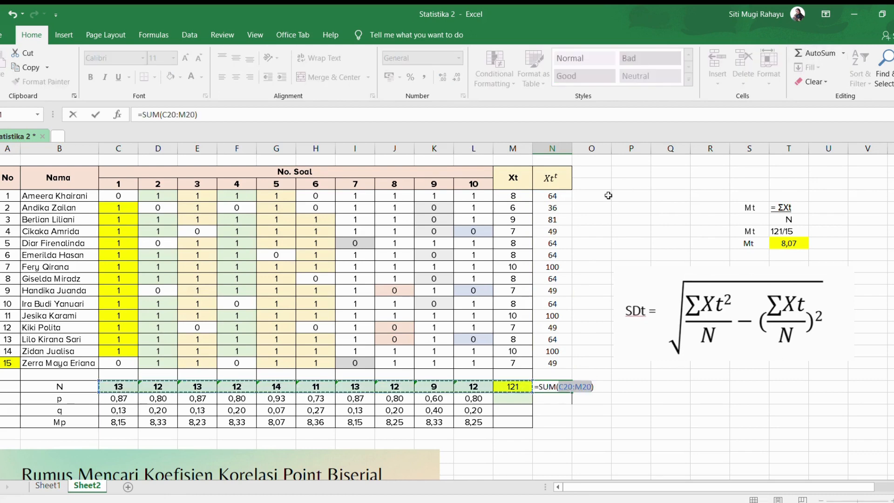
pyautogui.moveTo(563, 198); pyautogui.dragTo(559, 355)
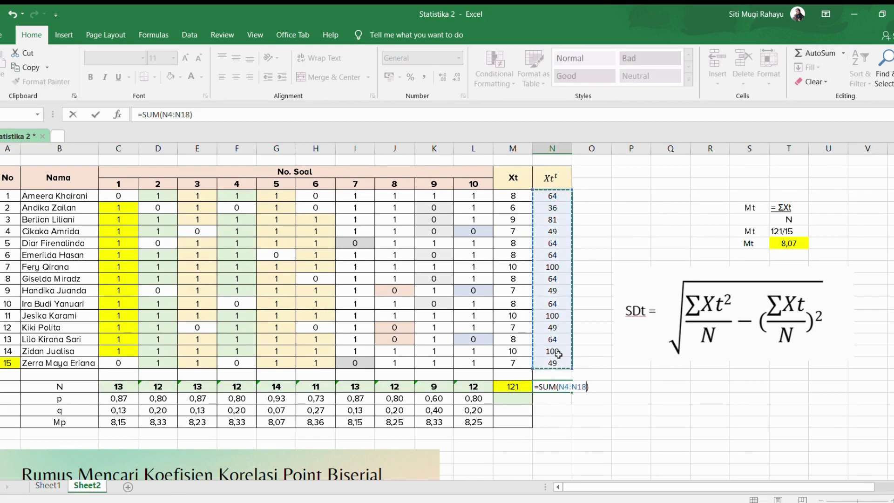
pyautogui.press('Return')
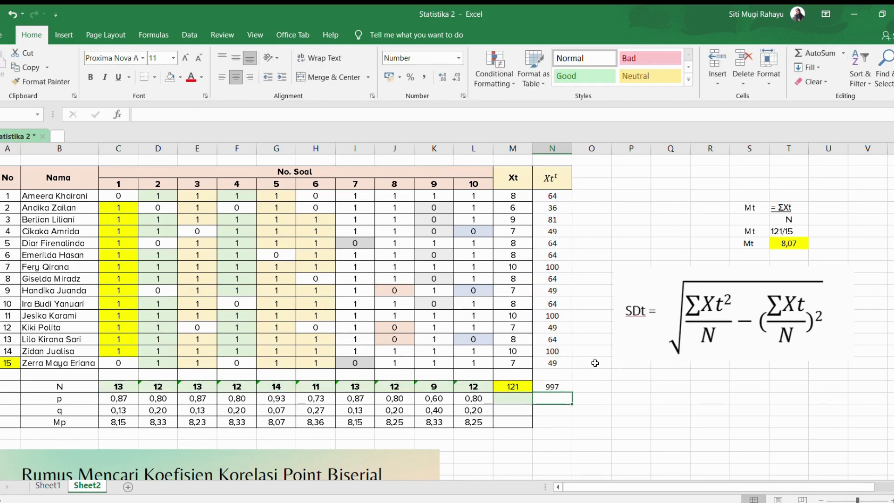
pyautogui.click(567, 389)
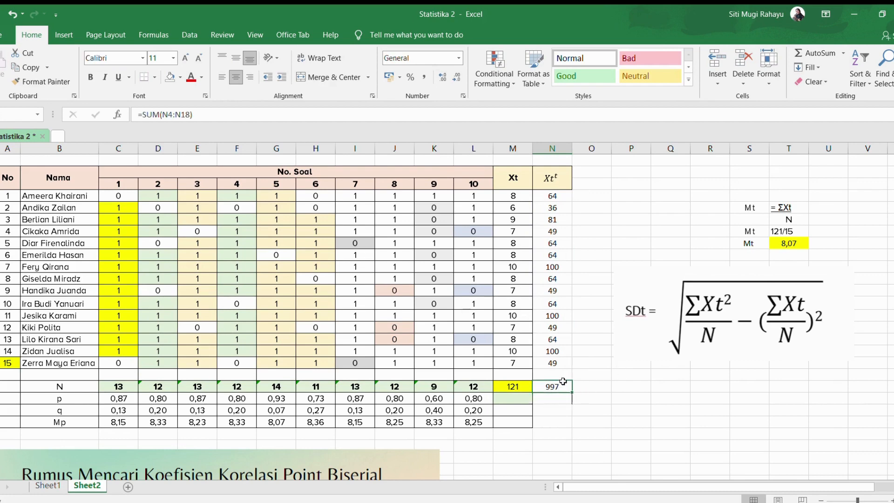
pyautogui.click(170, 77)
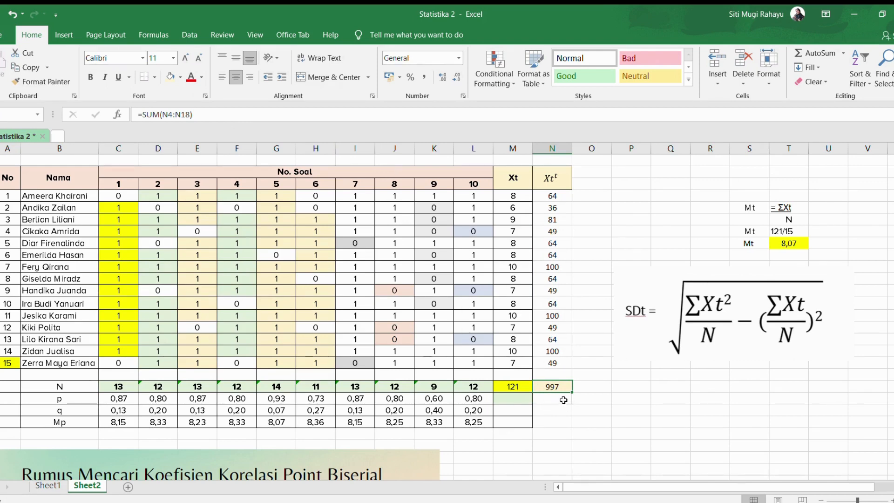
# Step: Write the first part of the SDt calculation under the formula as text: = 997/15 in Q19 and a minus sign in R19
pyautogui.click(682, 374)
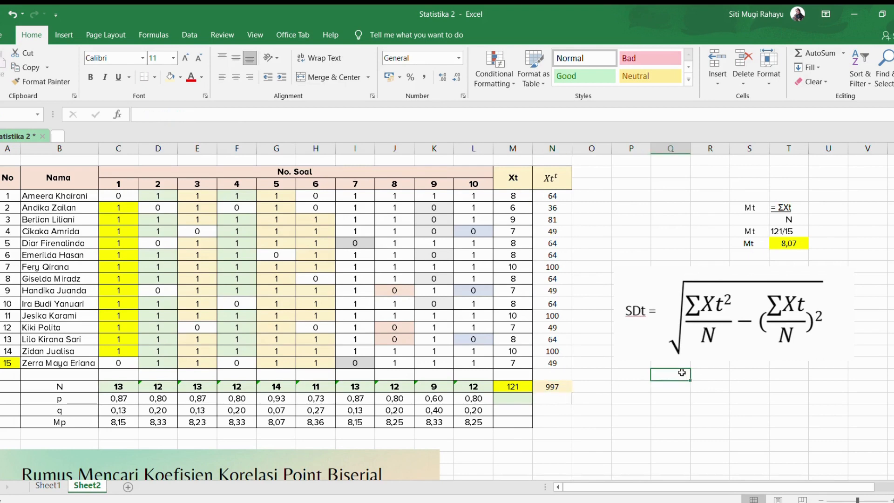
pyautogui.write("'=")
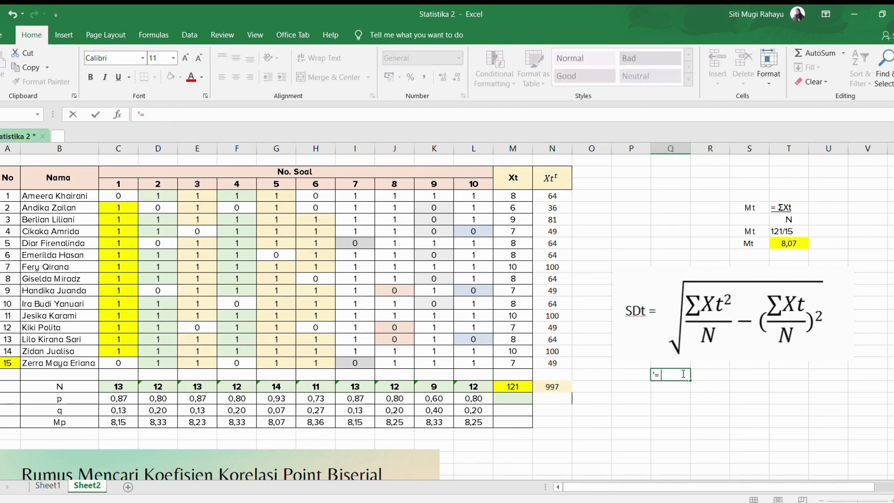
pyautogui.write(' 997/15')
pyautogui.press('Return')
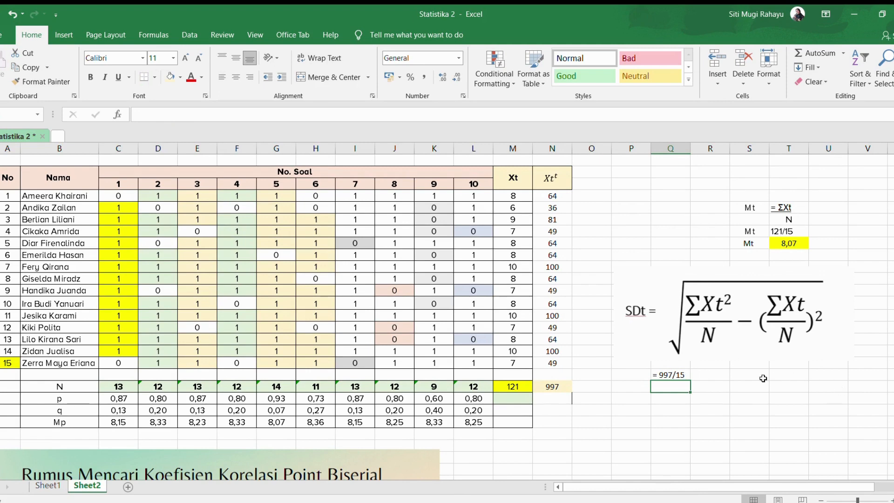
pyautogui.click(701, 375)
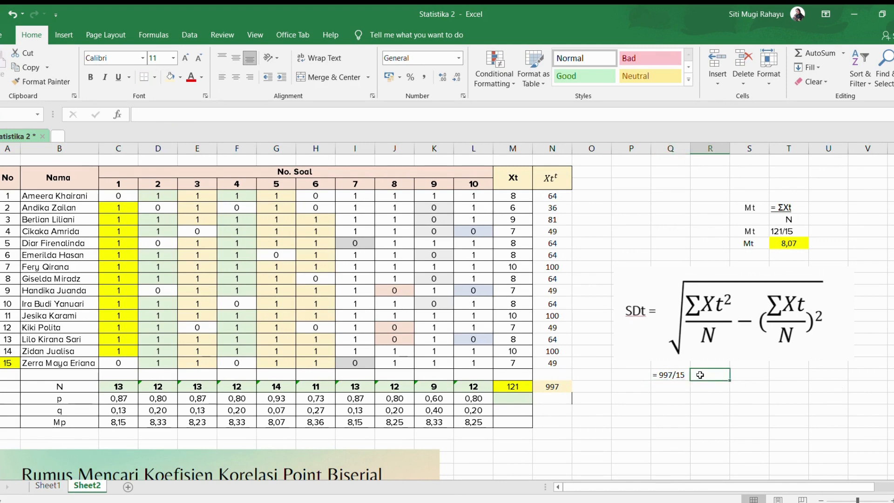
pyautogui.write("'-")
pyautogui.press('Return')
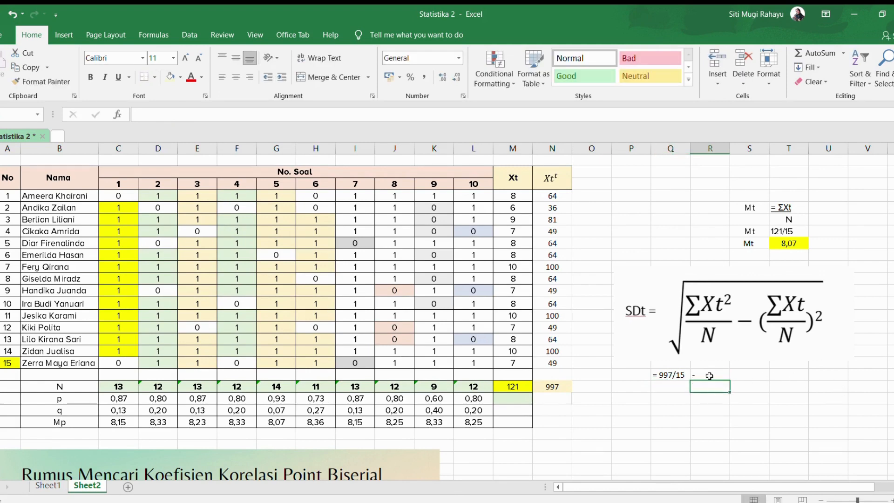
# Step: Write the second term of the SDt calculation, (121/15)^2, as text in S19
pyautogui.click(746, 373)
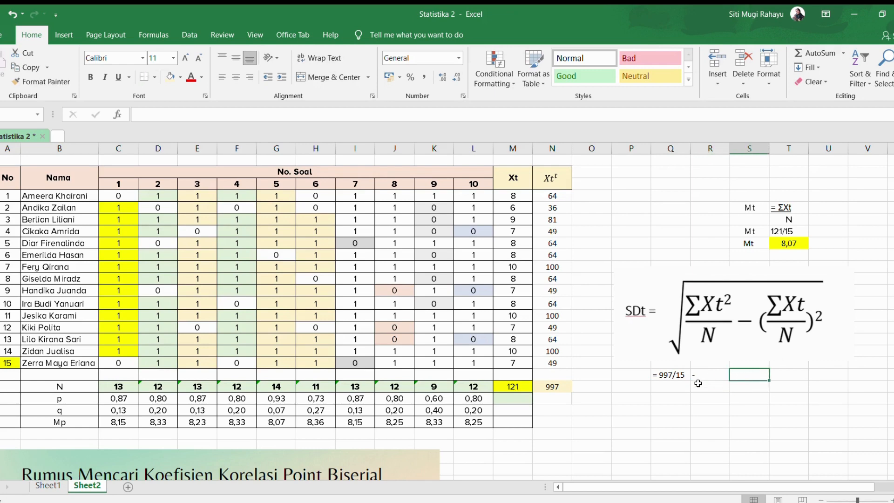
pyautogui.write('121/15')
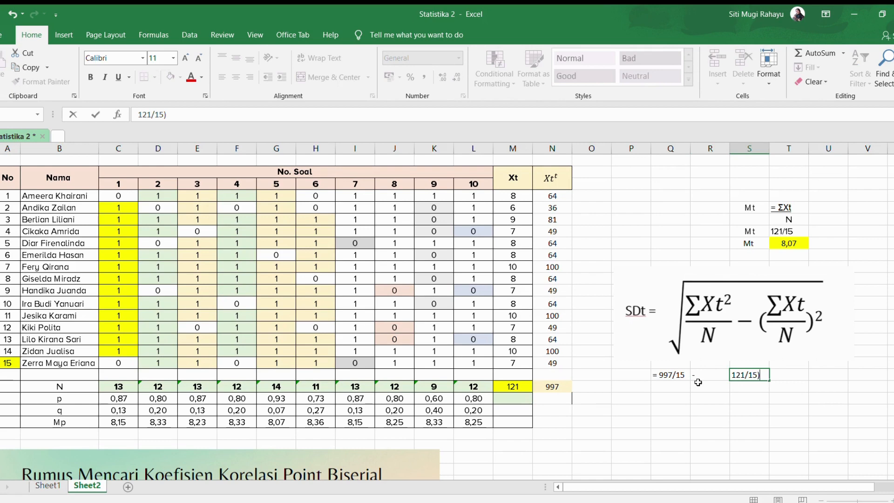
pyautogui.write('2')
pyautogui.write('(')
pyautogui.press('Return')
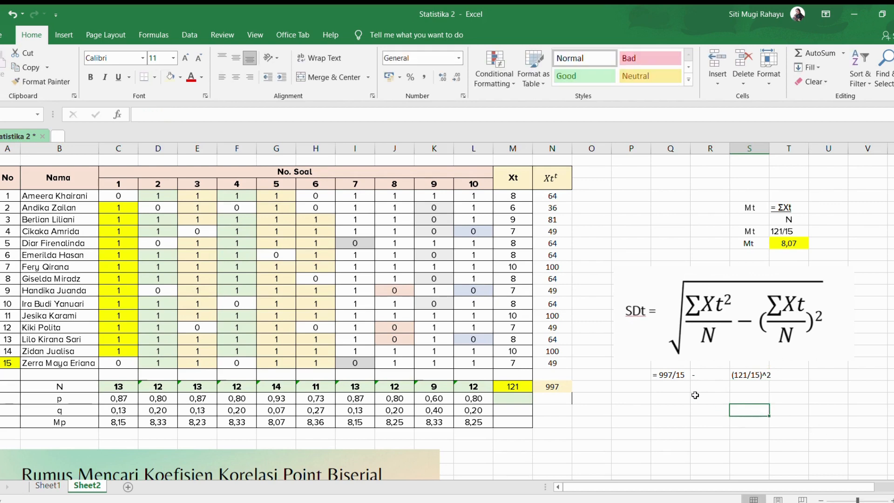
# Step: Enter an equals sign as text in Q20 and the helper values 997 in Q22 and 15 in Q23
pyautogui.click(659, 386)
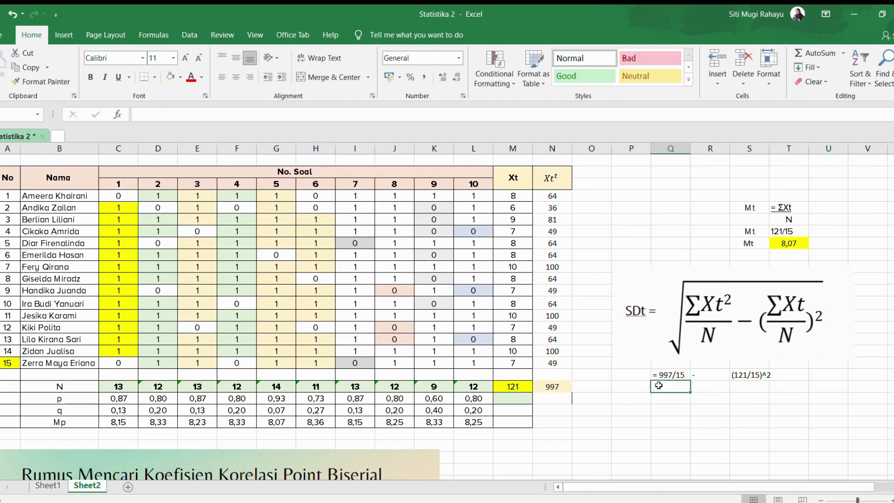
pyautogui.write("'=")
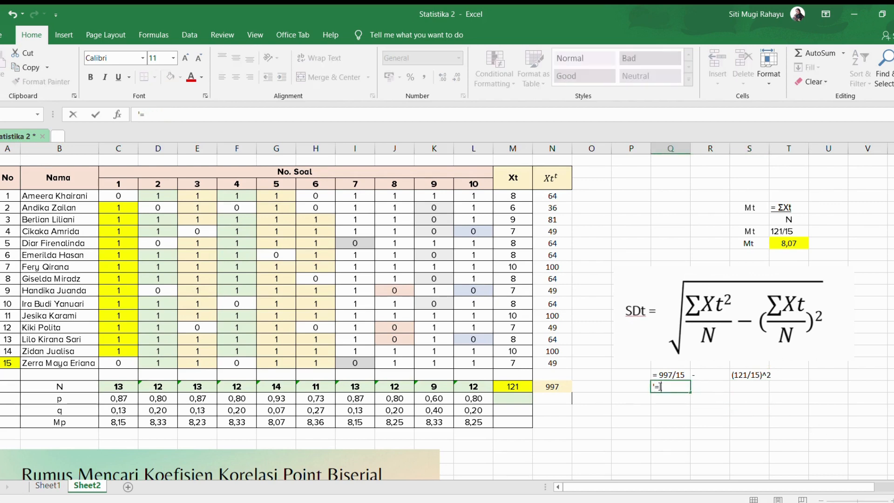
pyautogui.click(670, 408)
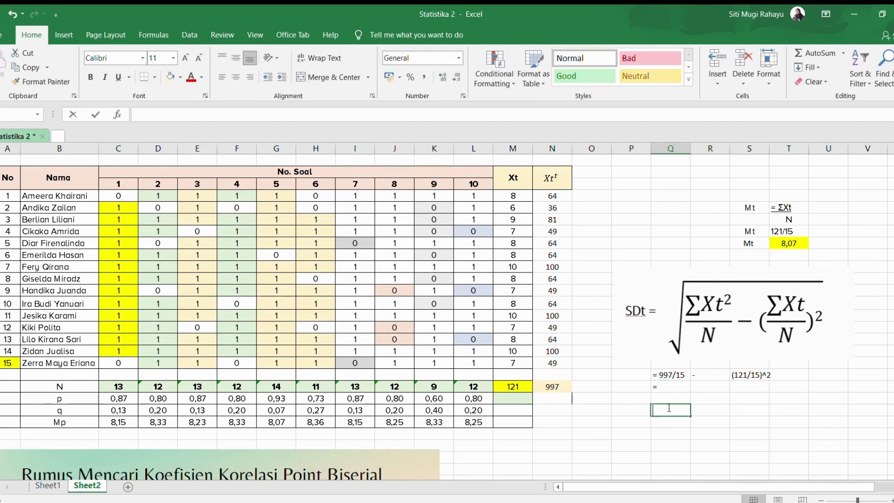
pyautogui.write('997')
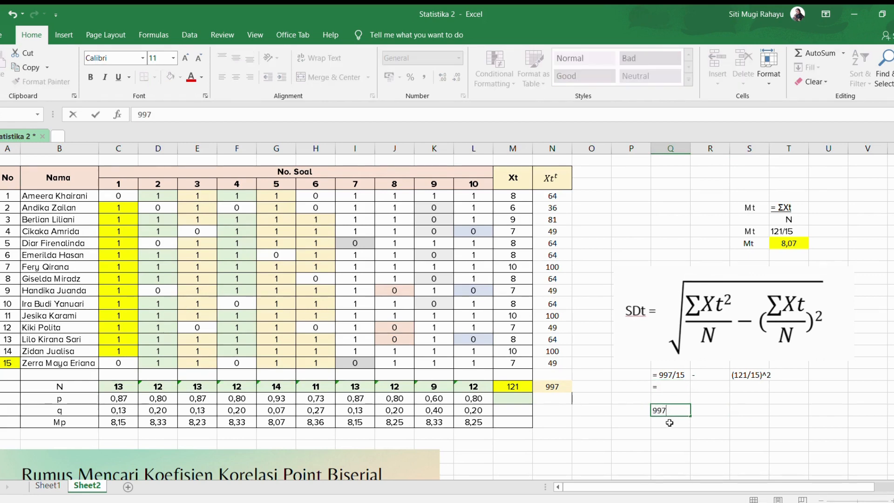
pyautogui.click(669, 421)
pyautogui.write('15')
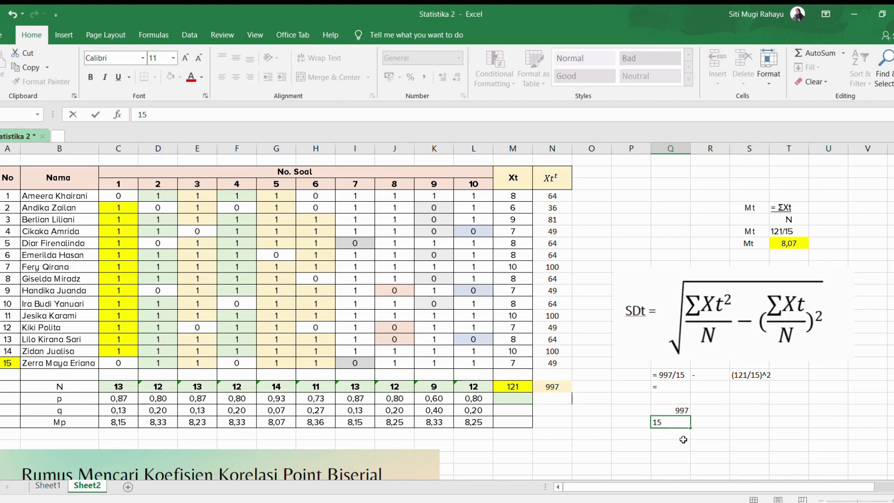
pyautogui.click(682, 439)
# Step: Replace Q20 with the quotient =Q22/Q23 and put a minus sign beside it in R20
pyautogui.click(681, 388)
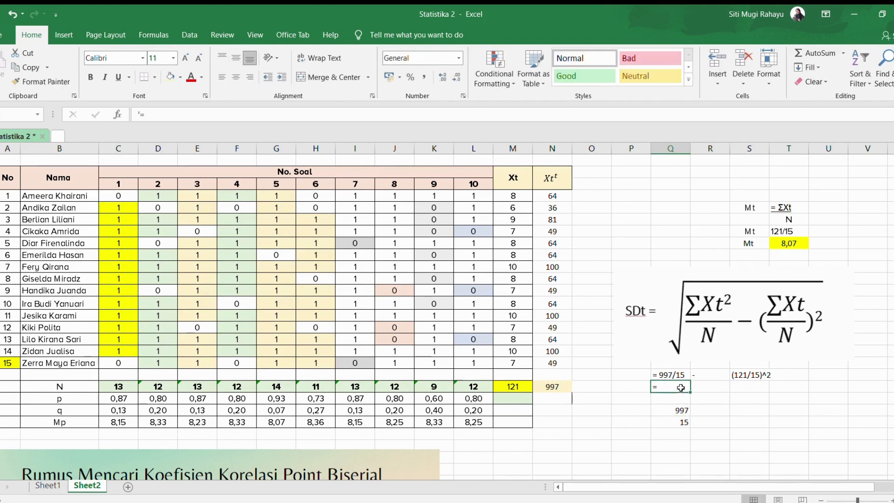
pyautogui.write('=')
pyautogui.click(683, 408)
pyautogui.write('/')
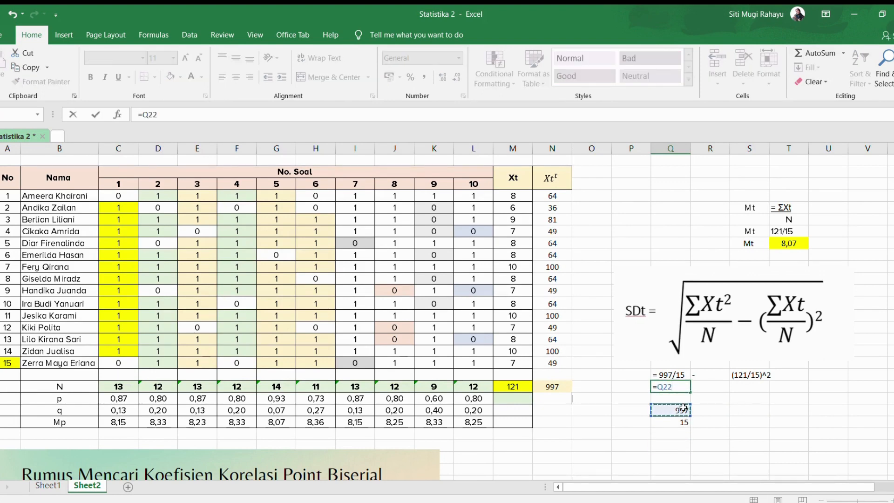
pyautogui.click(680, 422)
pyautogui.press('Return')
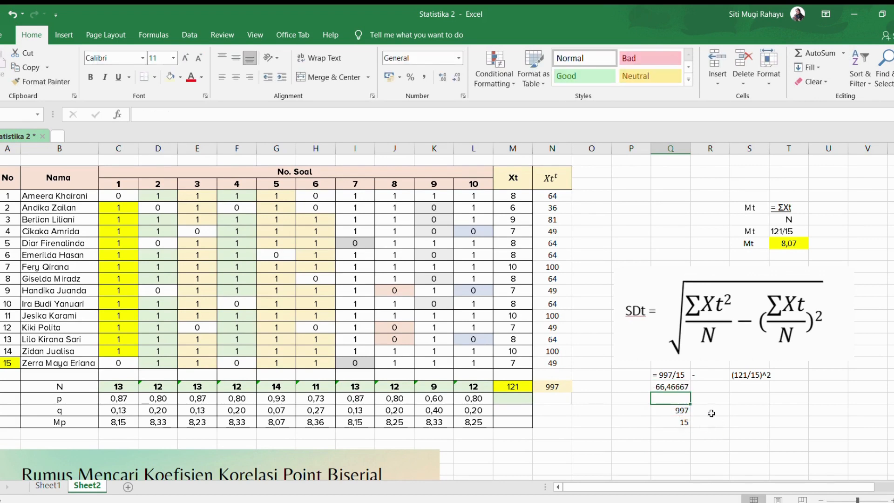
pyautogui.click(708, 386)
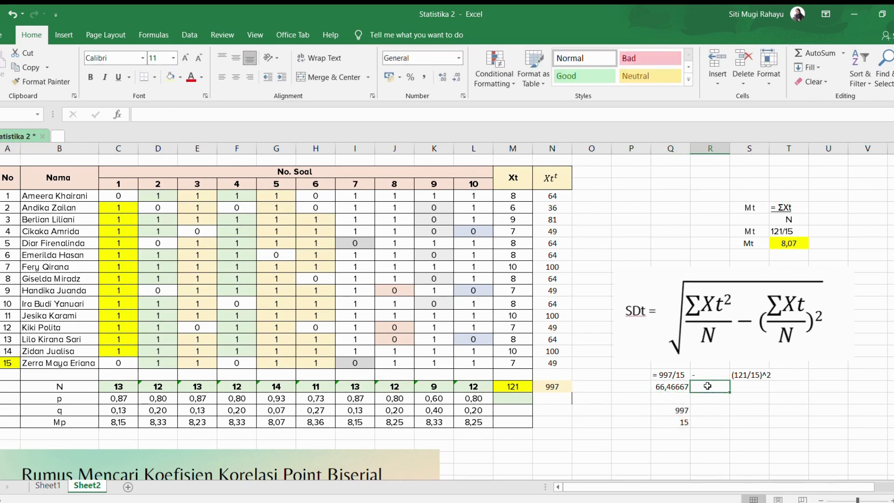
pyautogui.write("'-")
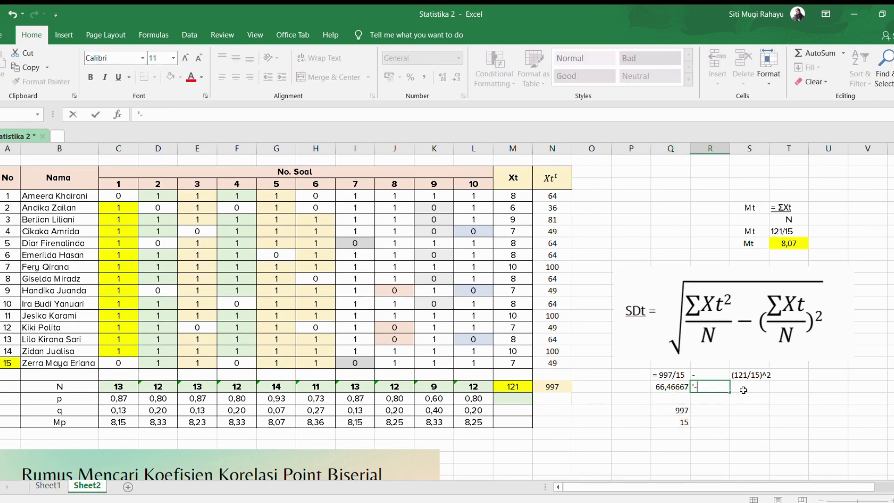
pyautogui.press('Return')
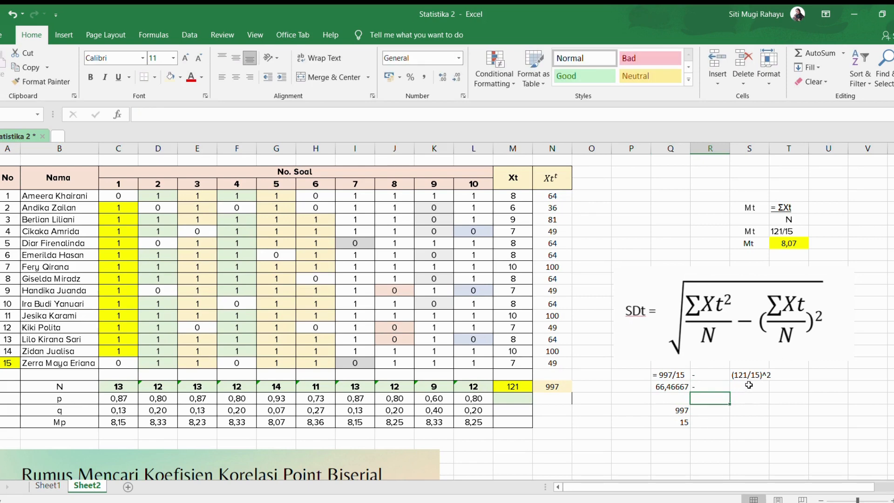
pyautogui.click(748, 385)
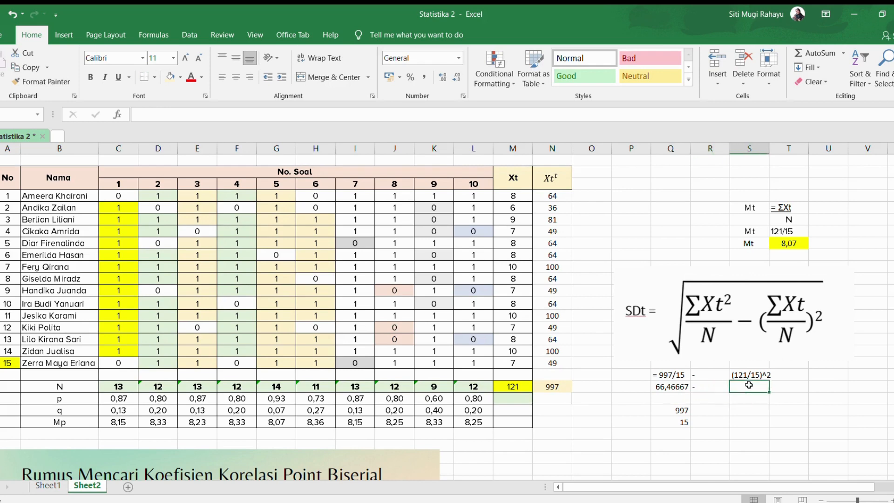
pyautogui.click(685, 412)
pyautogui.write('121')
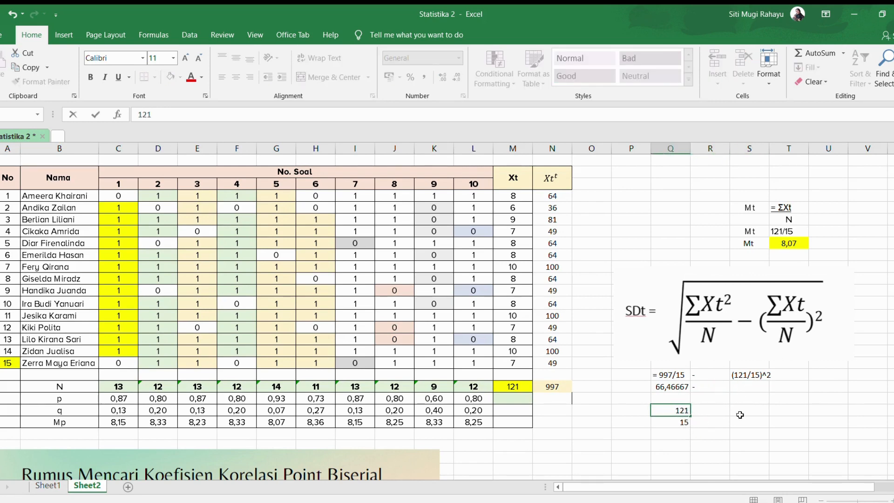
pyautogui.click(683, 432)
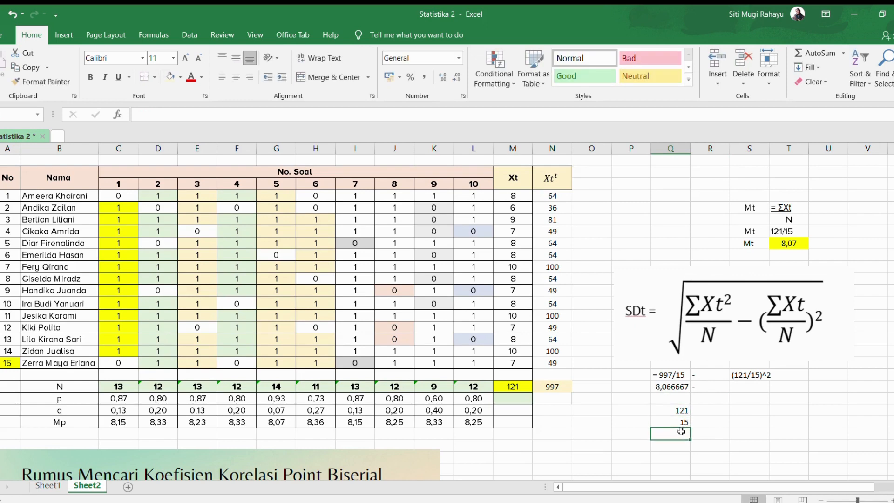
pyautogui.click(12, 14)
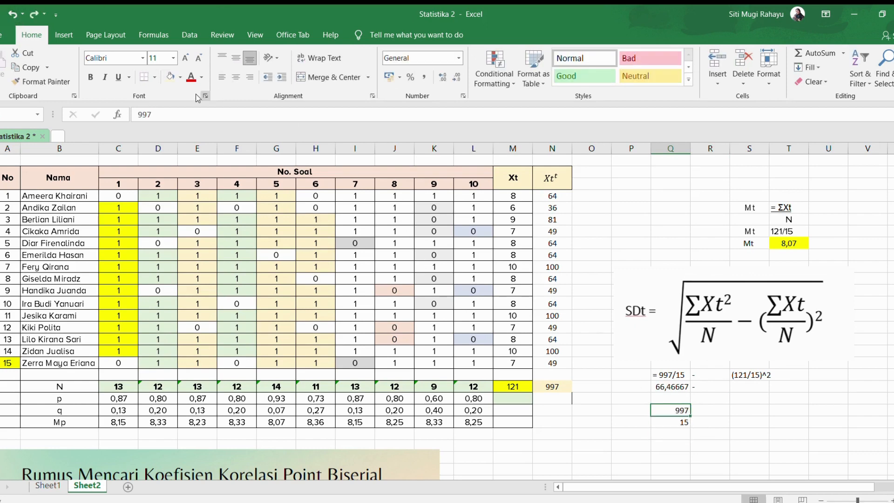
# Step: Enter the second pair of helper values, 121 in R22 and 15 in R23
pyautogui.click(721, 411)
pyautogui.write('121')
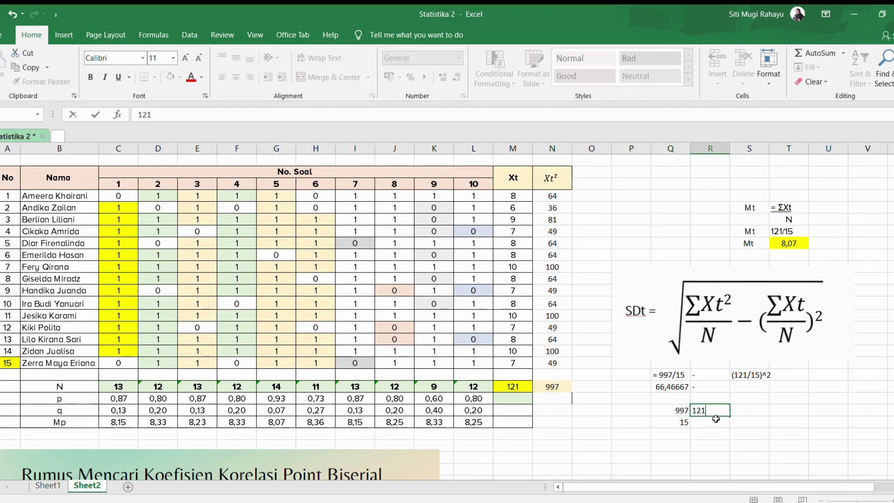
pyautogui.click(718, 420)
pyautogui.write('1')
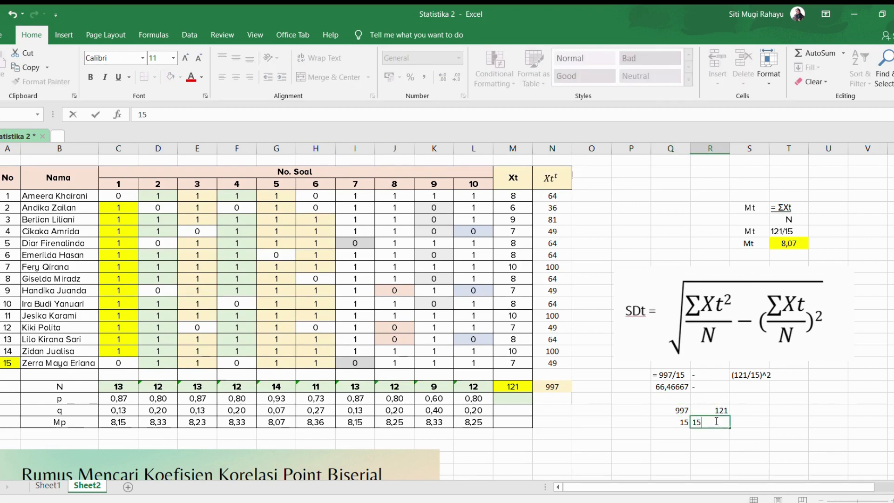
pyautogui.write('5')
# Step: Calculate the quotient of the second pair of helper values in S23 with =R22/R23
pyautogui.click(746, 422)
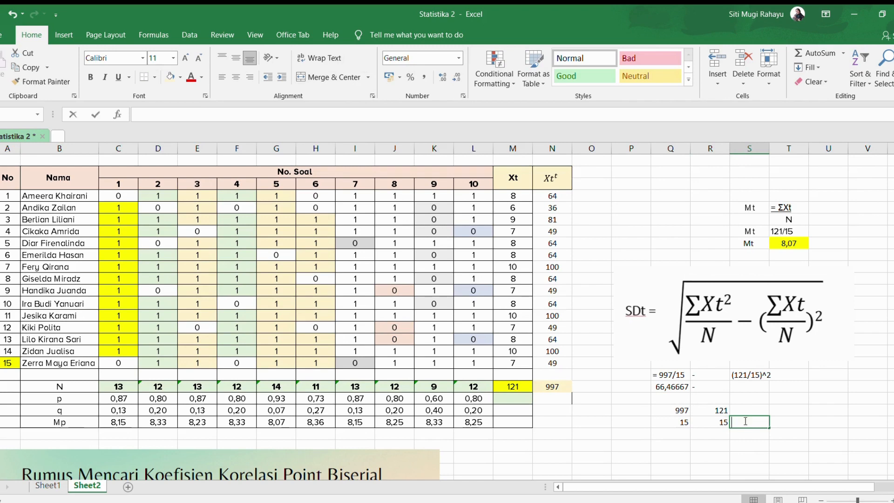
pyautogui.write('=')
pyautogui.click(722, 410)
pyautogui.write('/')
pyautogui.click(723, 422)
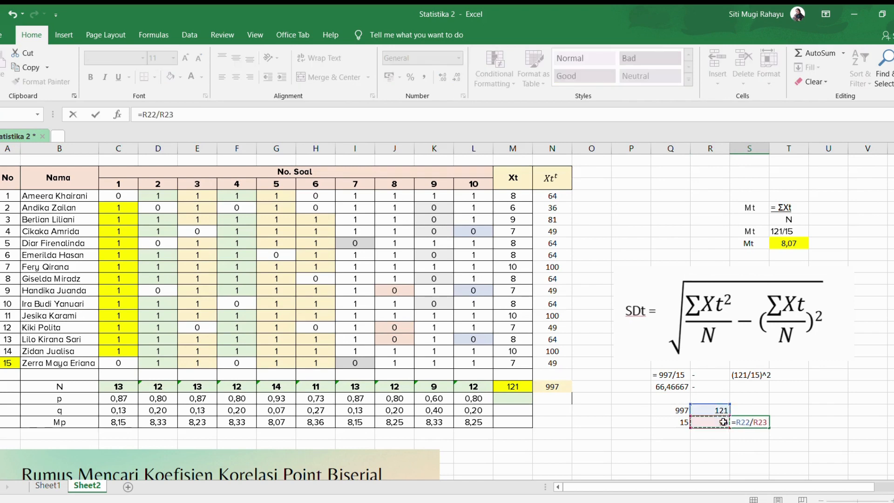
pyautogui.press('Return')
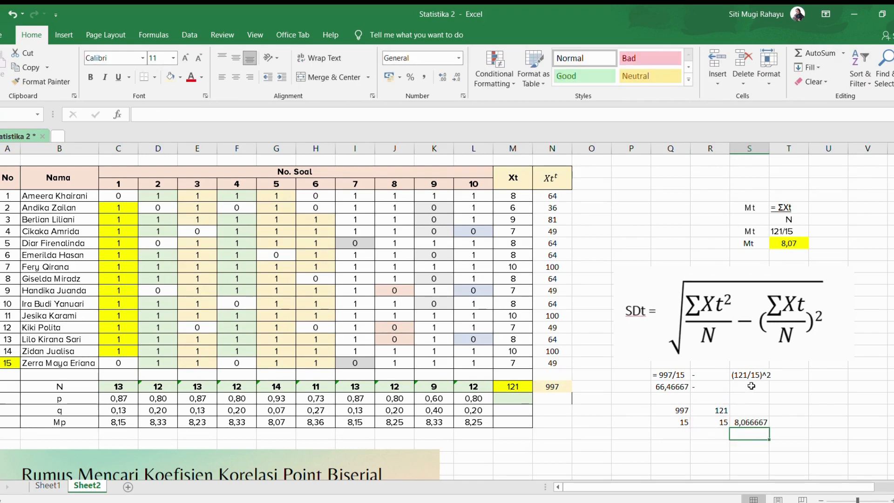
# Step: Enter the squared term (8,06)^2 as text in S20
pyautogui.click(751, 385)
pyautogui.write('8')
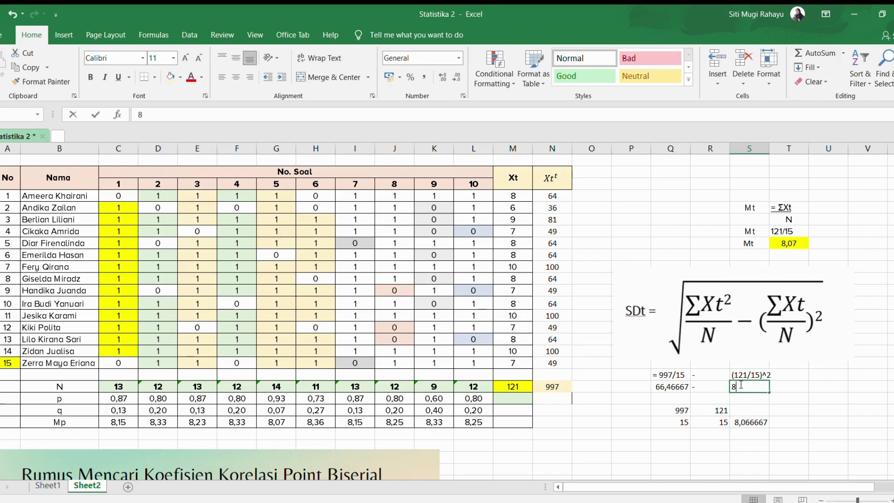
pyautogui.write(',06)^')
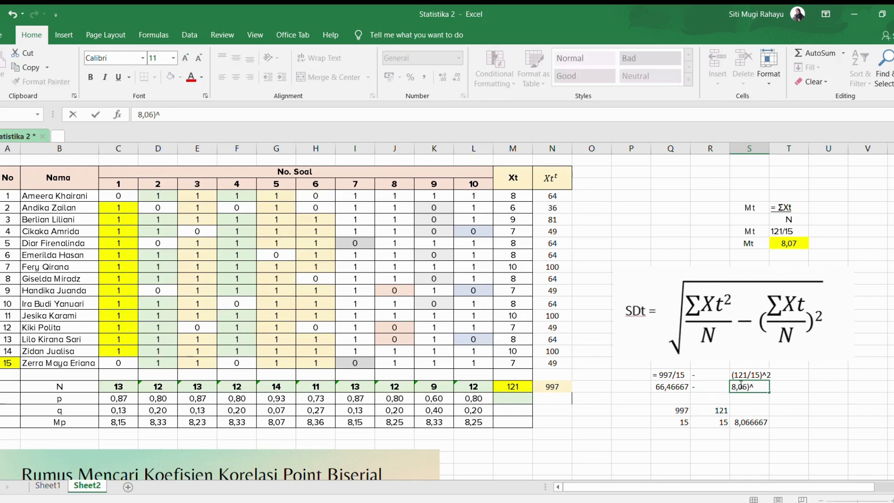
pyautogui.write('2')
pyautogui.click(731, 386)
pyautogui.write('(')
pyautogui.click(799, 433)
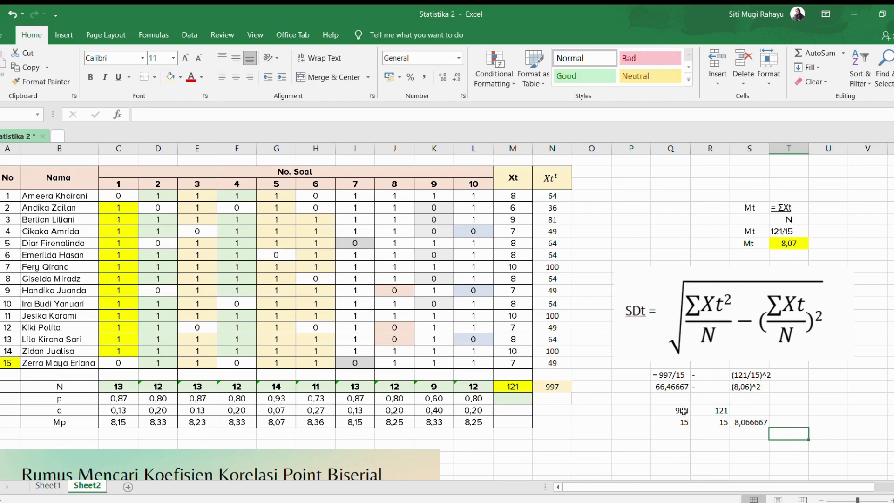
# Step: Replace the formula in Q20 with its fixed value
pyautogui.click(660, 397)
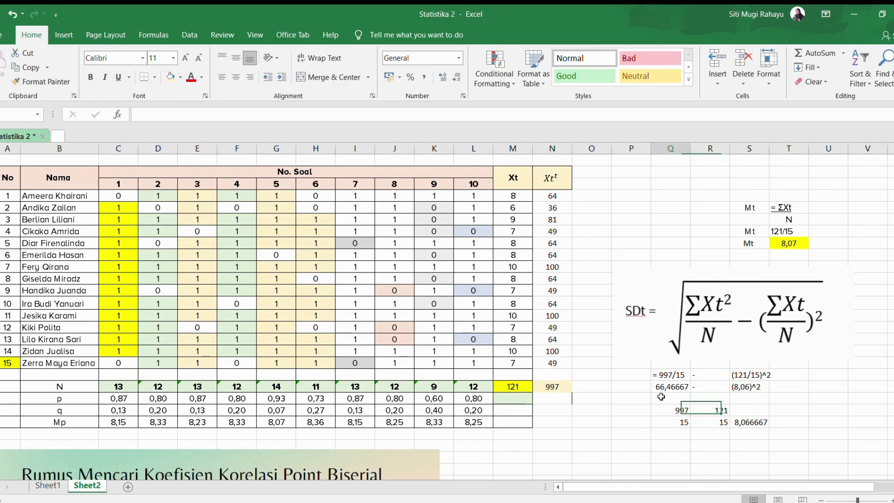
pyautogui.click(674, 386)
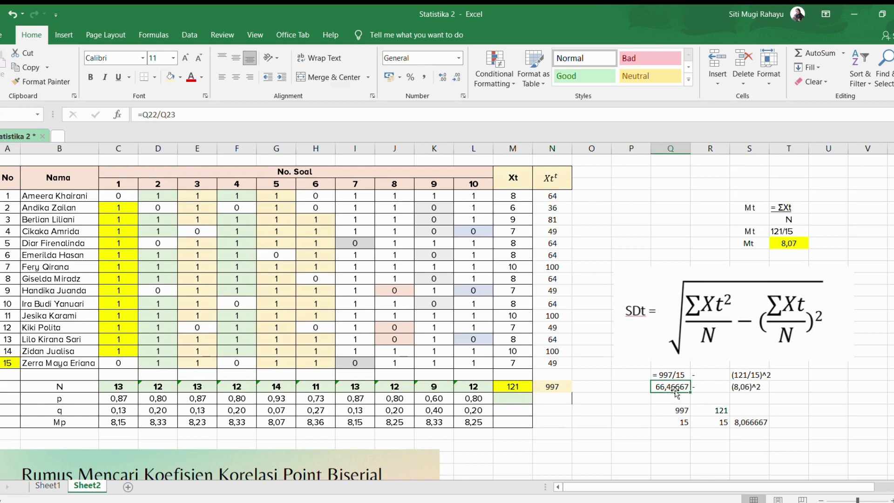
pyautogui.hotkey('ctrl', 'c')
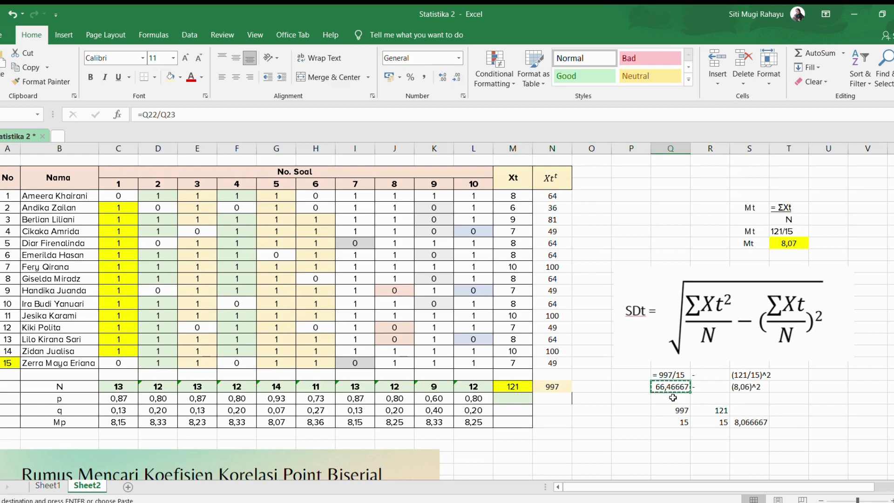
pyautogui.click(716, 165)
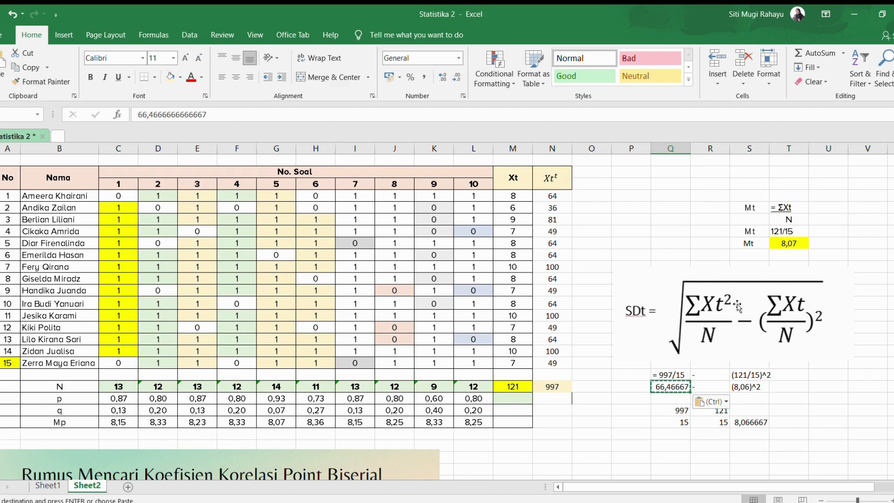
pyautogui.click(758, 384)
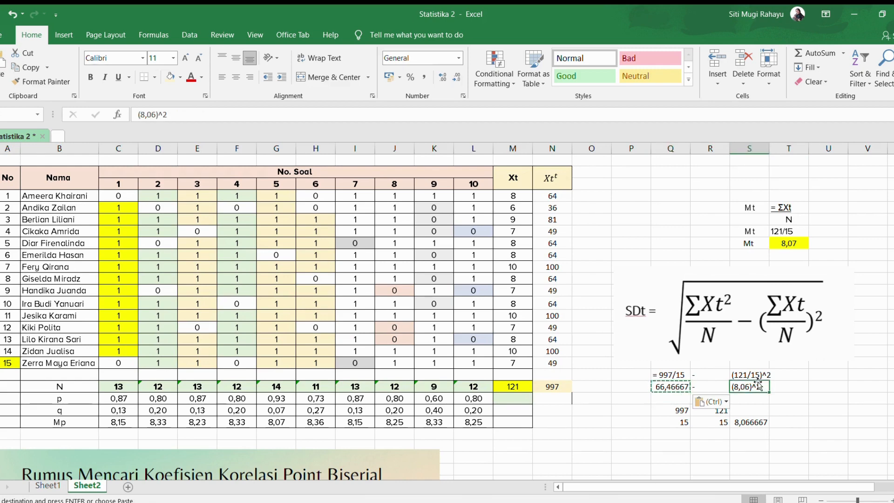
# Step: Clear the helper values and quotient in Q22:S23
pyautogui.moveTo(674, 410); pyautogui.dragTo(750, 431)
pyautogui.press('Delete')
pyautogui.click(739, 434)
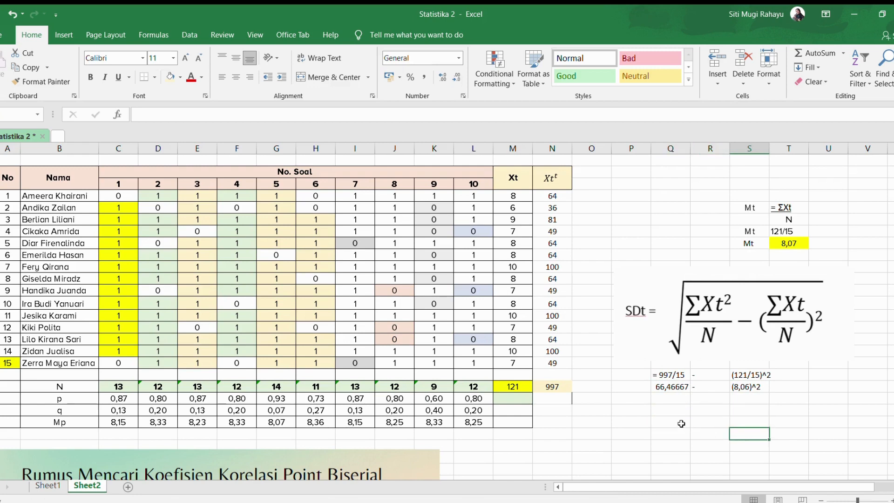
pyautogui.click(679, 422)
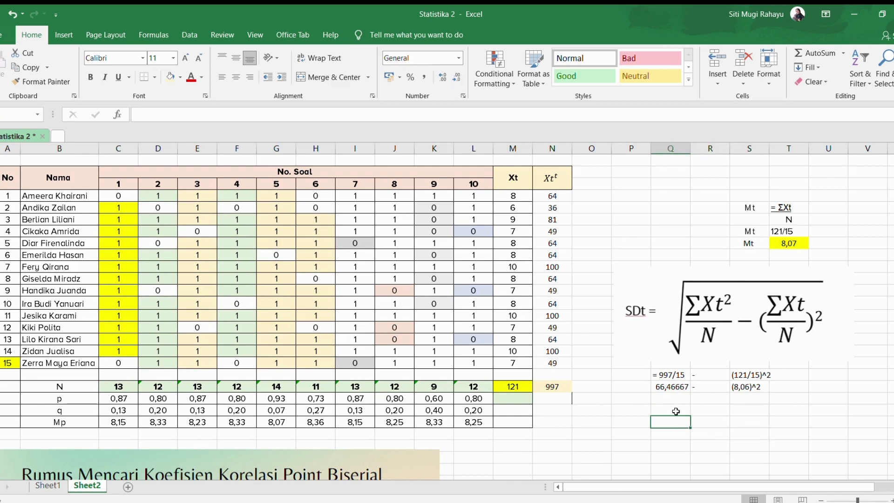
# Step: Copy the fixed value from Q20 into Q21
pyautogui.click(673, 388)
pyautogui.hotkey('ctrl', 'c')
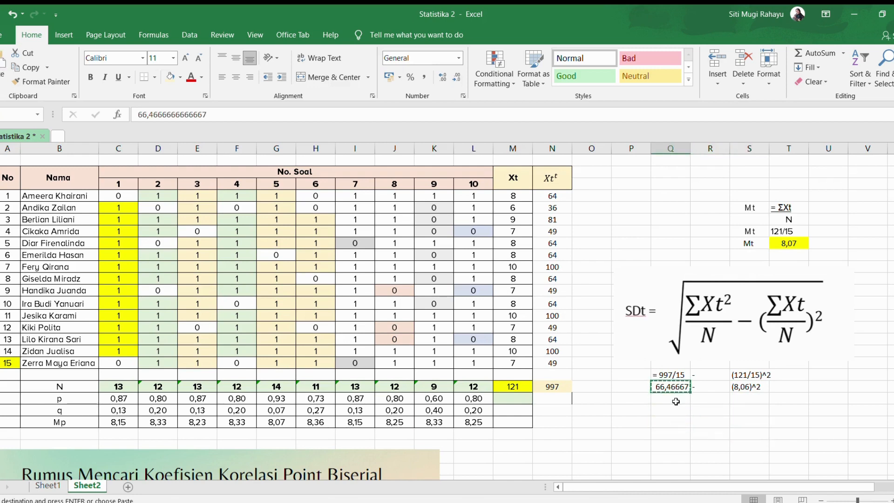
pyautogui.click(675, 399)
pyautogui.hotkey('ctrl', 'v')
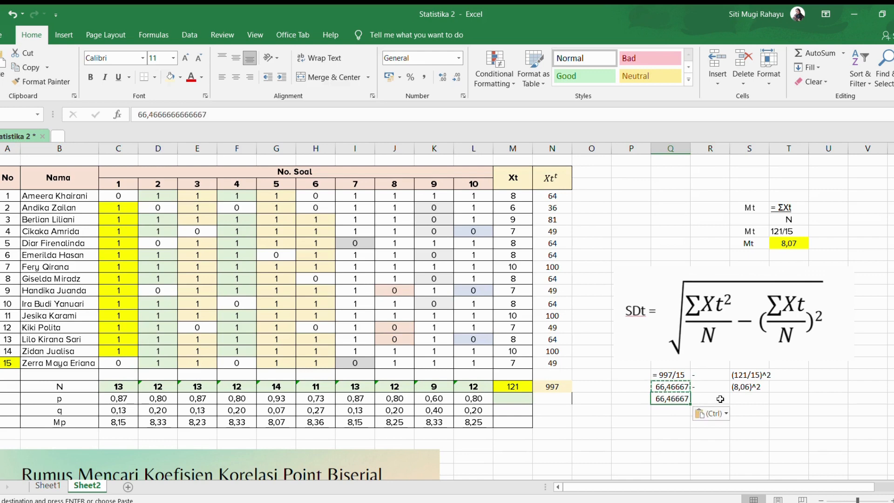
# Step: Enter the helper value 8,06 in S22 and square it in S23 with =S22^2
pyautogui.click(738, 399)
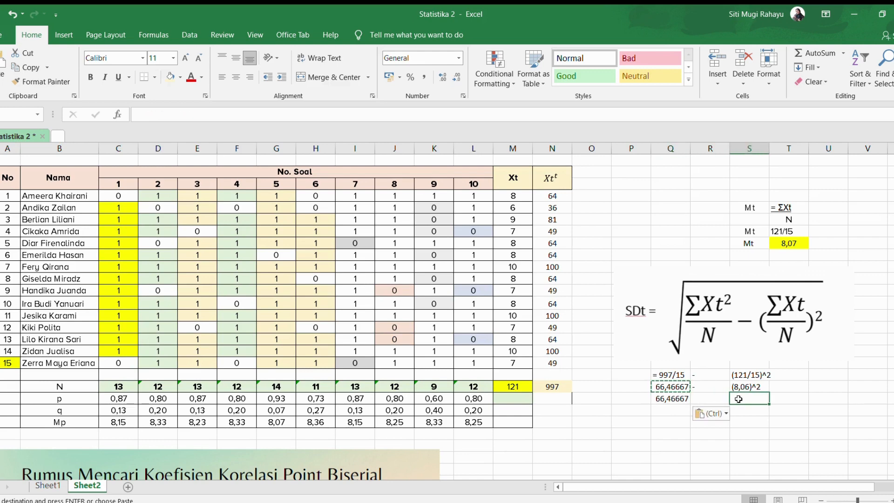
pyautogui.click(740, 411)
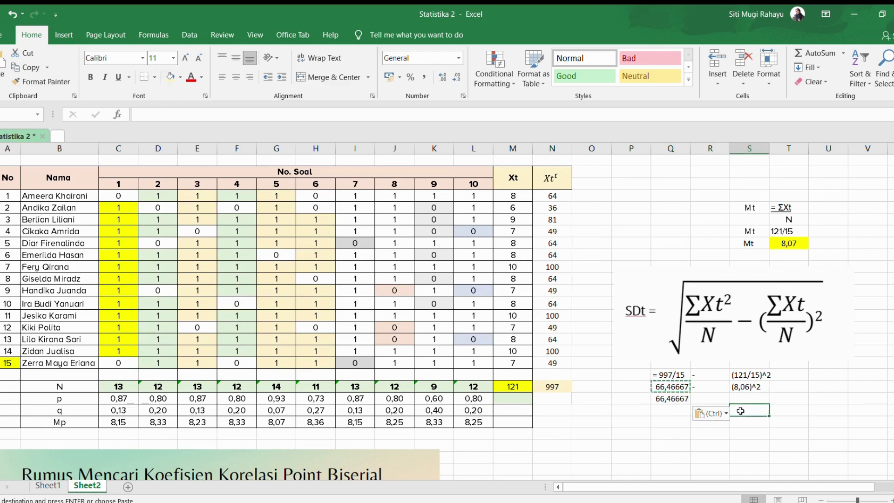
pyautogui.write('8,0')
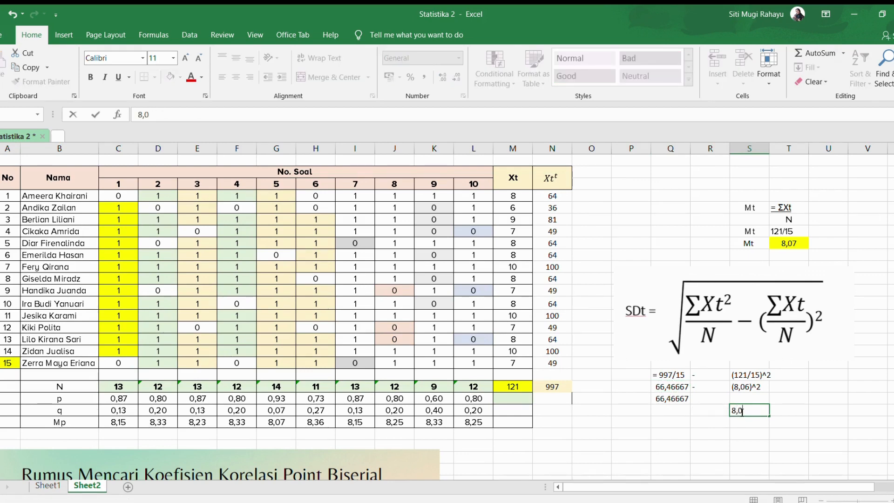
pyautogui.write('6')
pyautogui.press('Return')
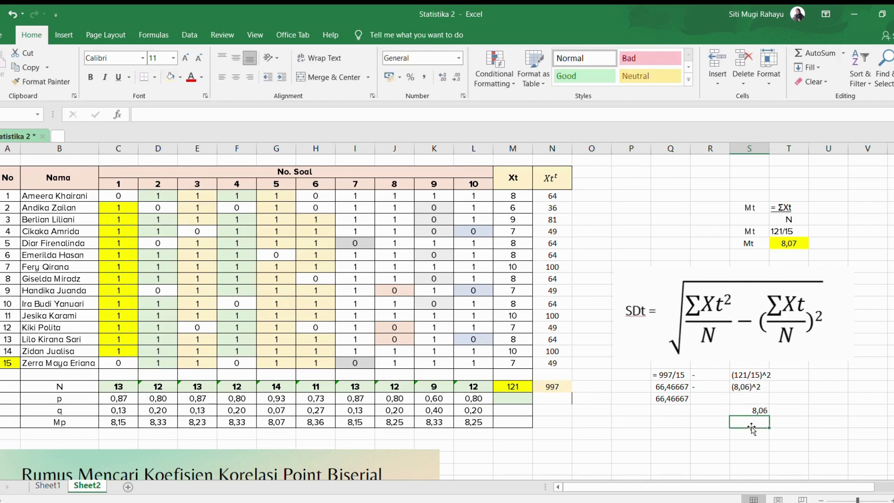
pyautogui.write('=')
pyautogui.click(756, 411)
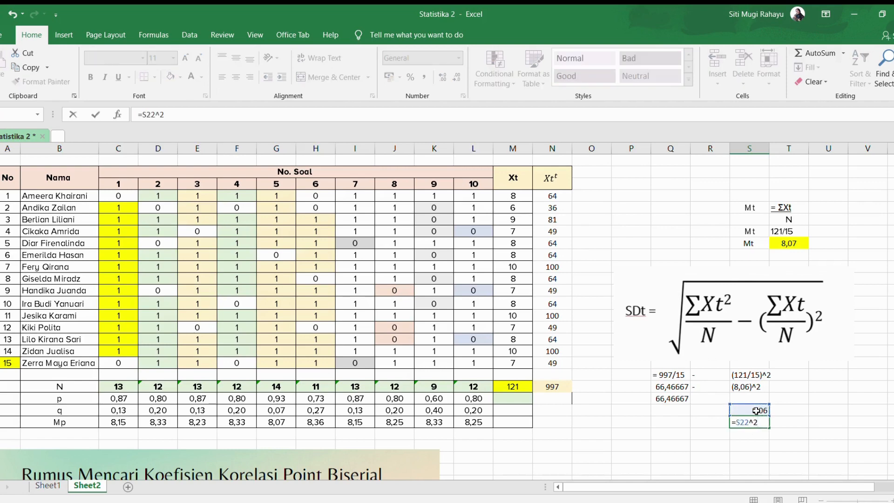
pyautogui.write('^2')
pyautogui.press('Return')
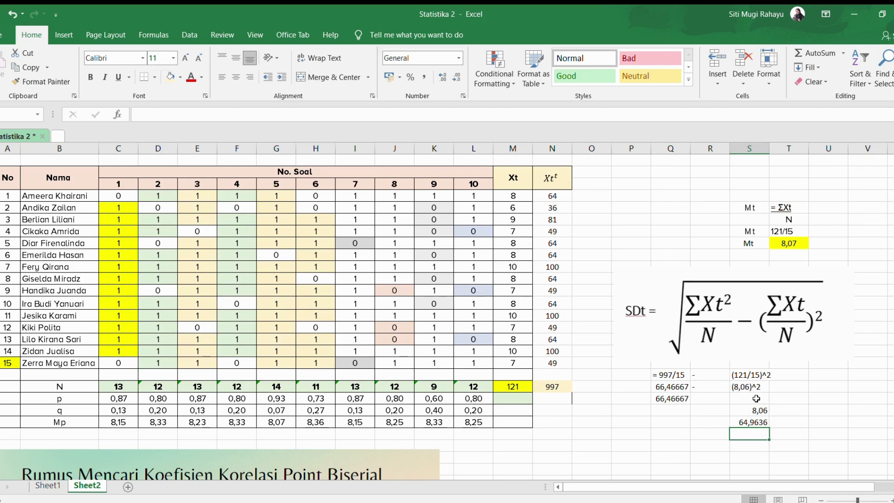
# Step: Enter 64,96 in S21 and clear the helper cells S22:S23
pyautogui.click(757, 397)
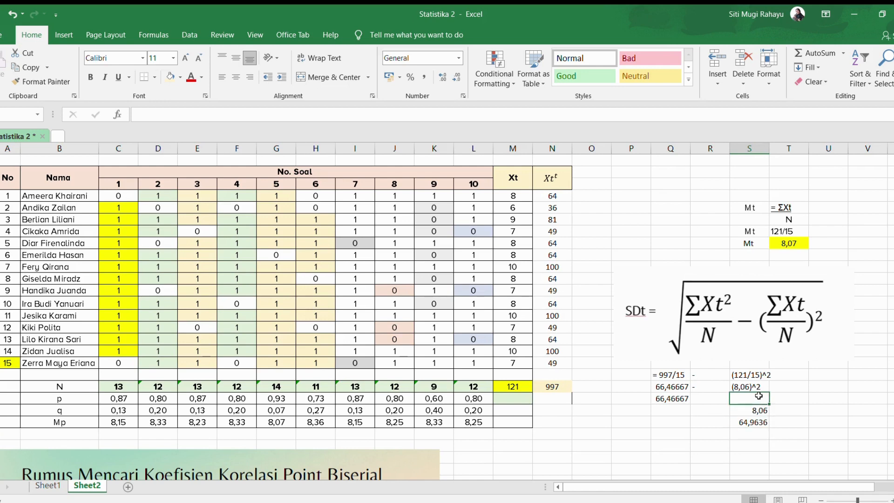
pyautogui.write('64,96')
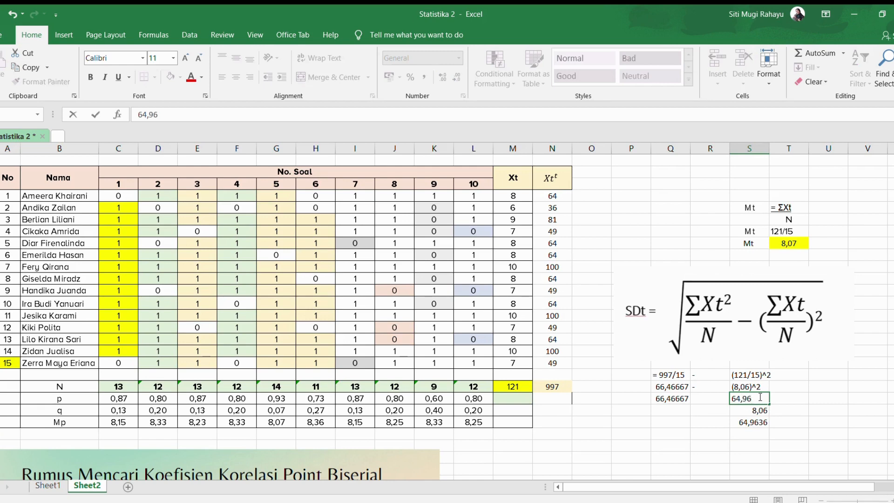
pyautogui.press('Return')
pyautogui.click(758, 400)
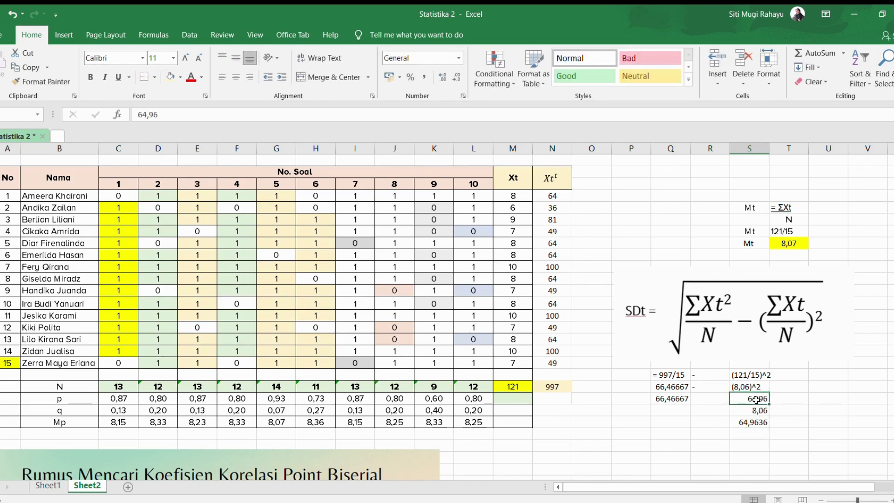
pyautogui.moveTo(760, 412); pyautogui.dragTo(760, 422)
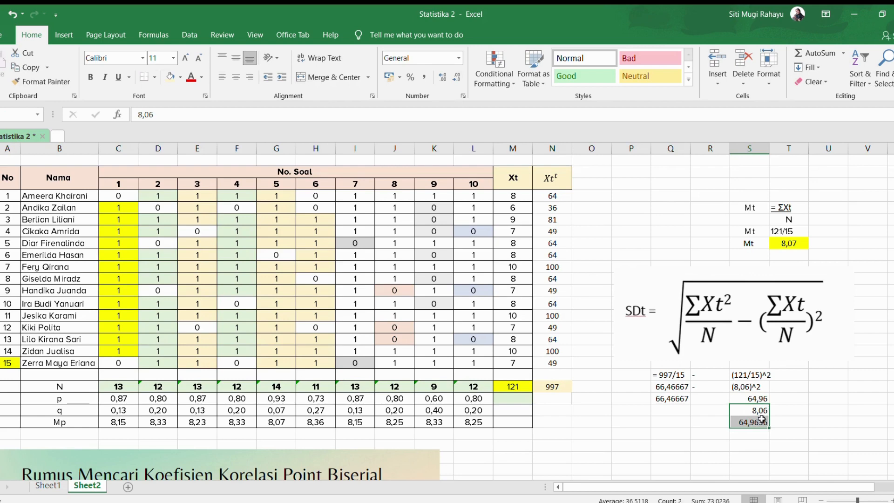
pyautogui.press('Delete')
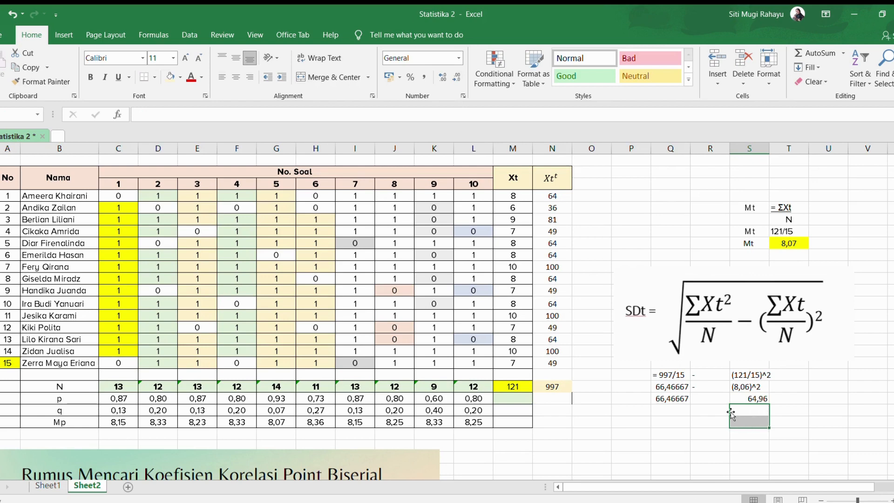
# Step: Calculate the difference of the two terms in Q22 with =Q21-S21
pyautogui.click(676, 408)
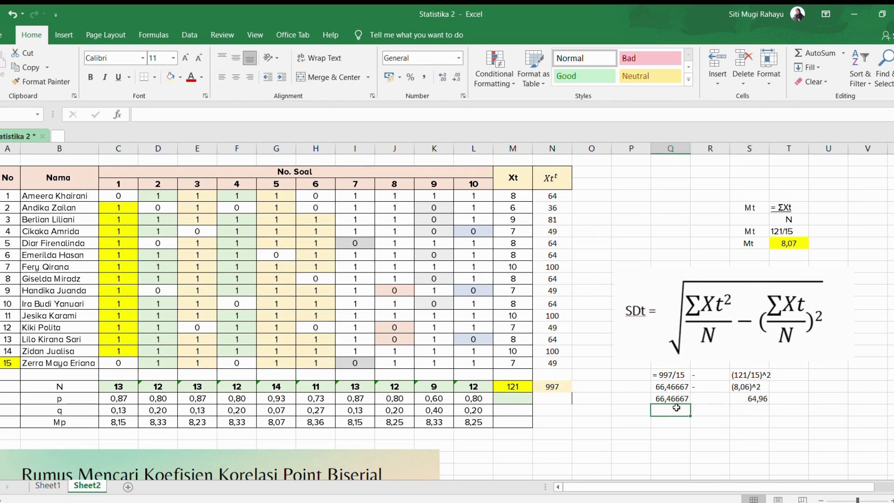
pyautogui.write('=')
pyautogui.click(675, 399)
pyautogui.write('-')
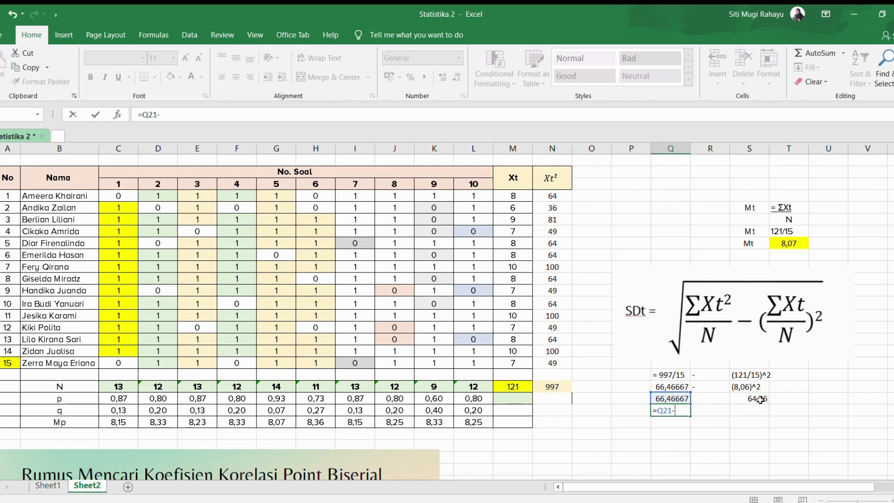
pyautogui.click(760, 399)
pyautogui.press('Return')
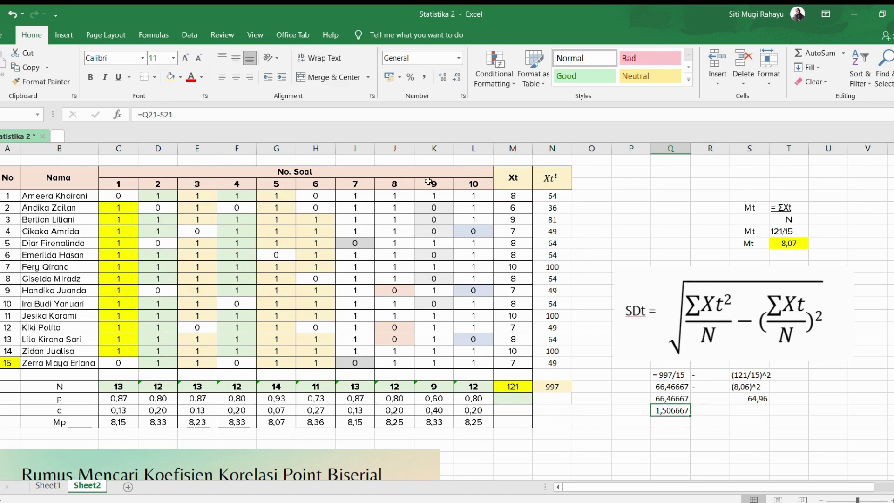
pyautogui.click(678, 406)
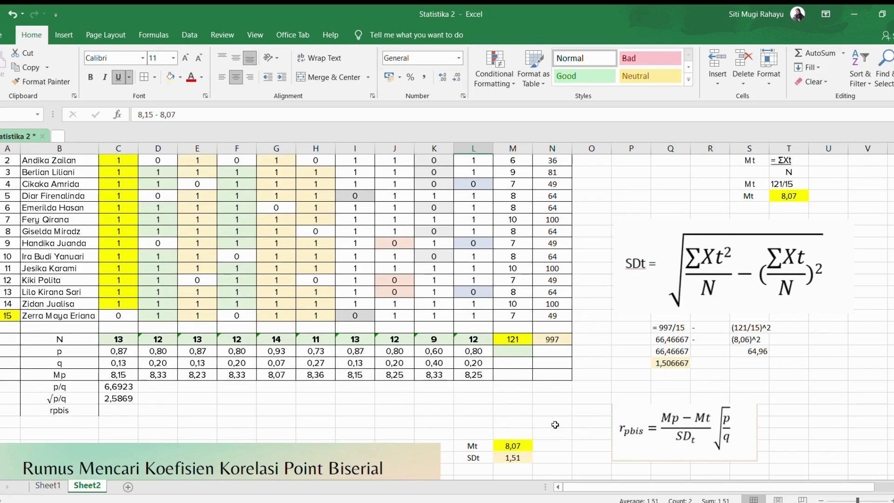
# Step: Review the Mt and SDt labels and values listed below the score table
pyautogui.click(479, 445)
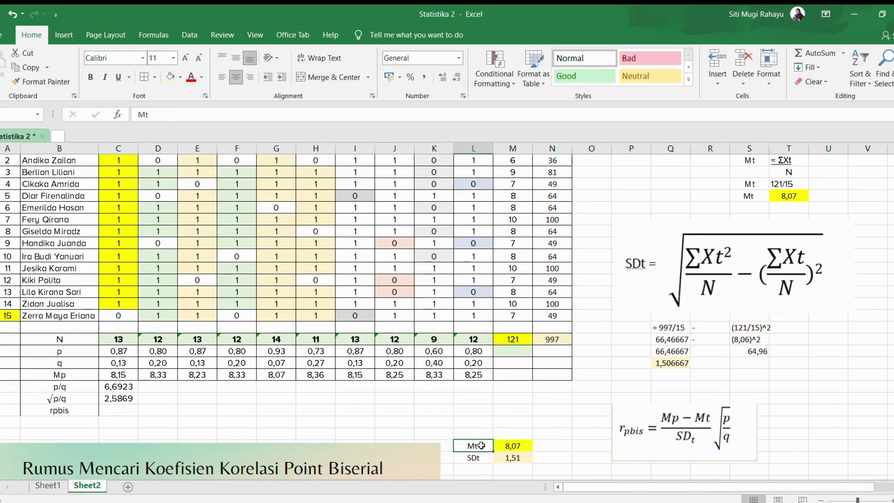
pyautogui.click(527, 448)
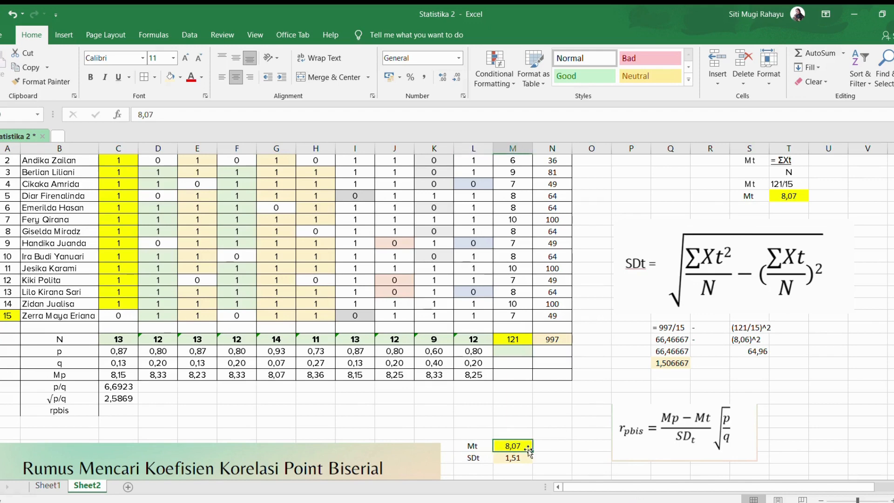
pyautogui.scroll(-1, 527, 449)
pyautogui.click(479, 423)
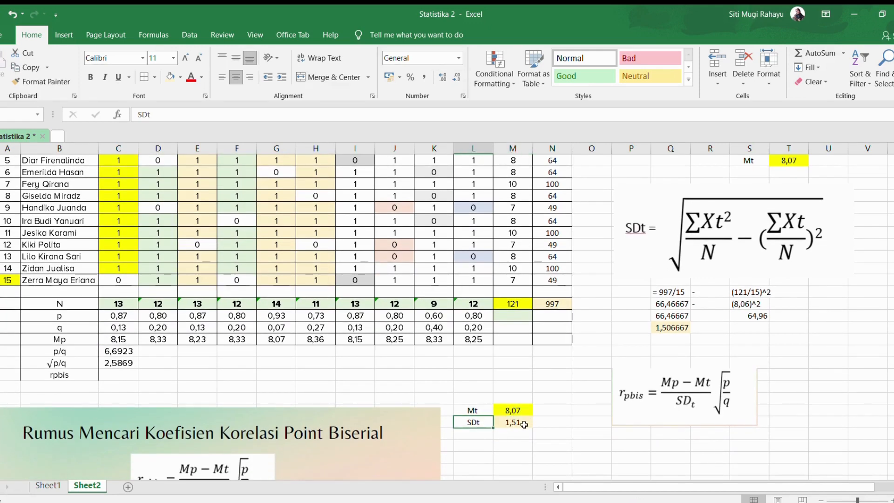
pyautogui.click(525, 424)
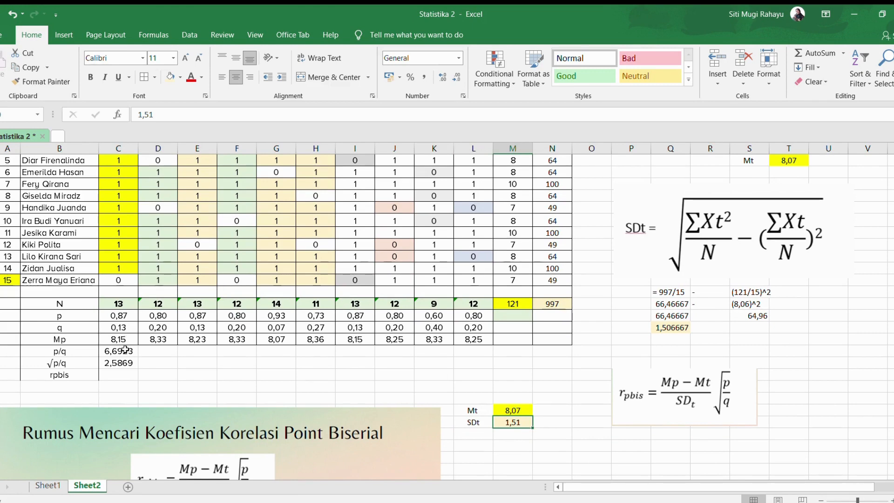
# Step: Clear question 1's p/q and √p/q cells, then recalculate its p/q in C24 with =C21/C22
pyautogui.moveTo(125, 353); pyautogui.dragTo(126, 358)
pyautogui.press('Delete')
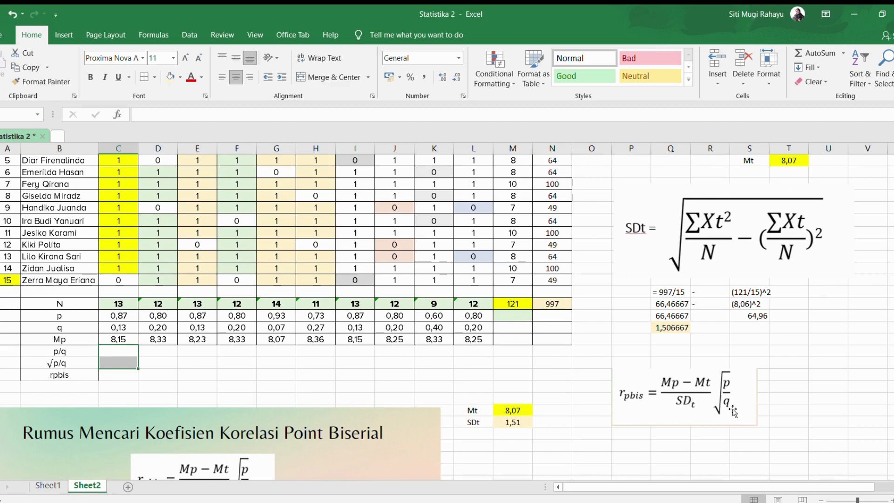
pyautogui.click(110, 351)
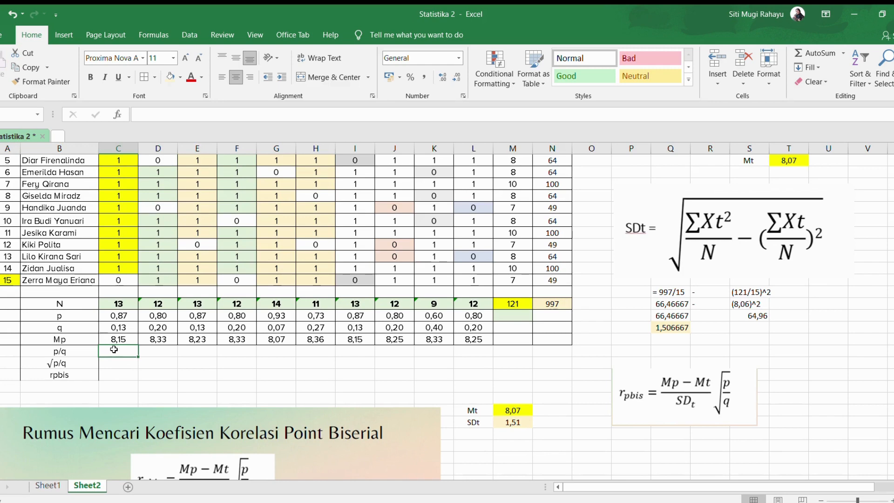
pyautogui.write('=')
pyautogui.click(125, 316)
pyautogui.write('/')
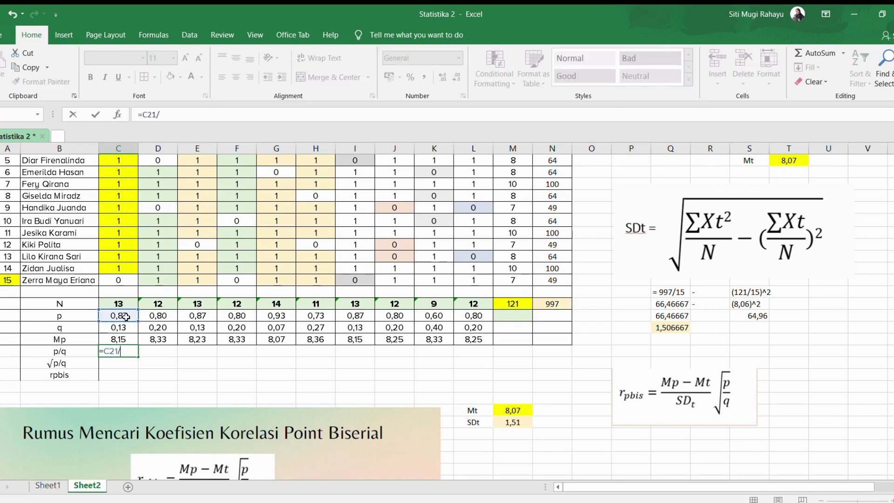
pyautogui.click(126, 327)
pyautogui.press('Return')
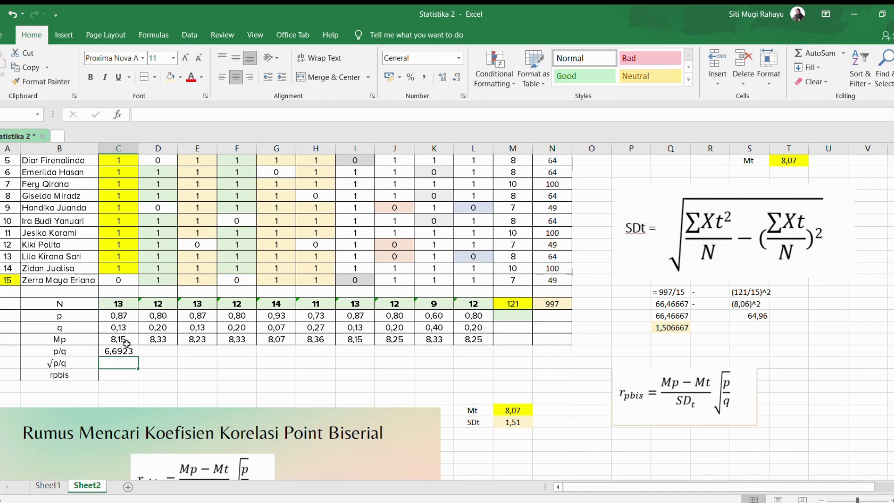
# Step: Fill question 1's p/q formula from C24 across through L24, and re-enter question 2's p/q in D24 as =D21/D22
pyautogui.click(125, 351)
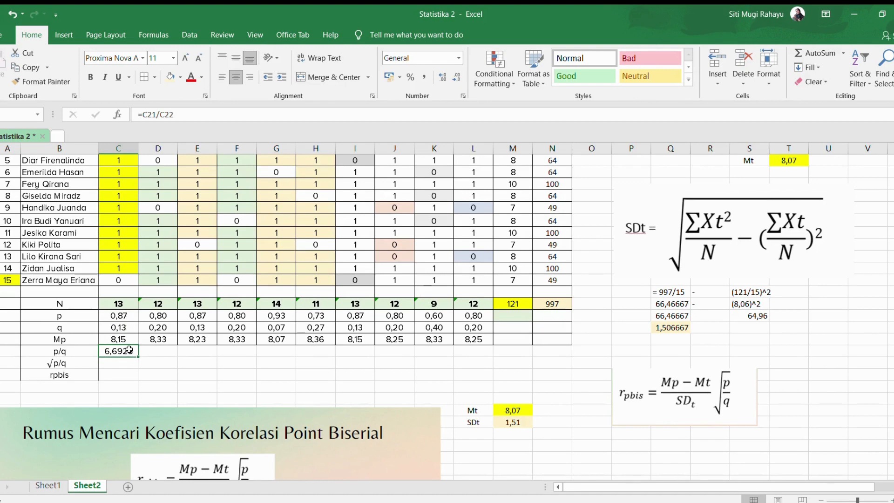
pyautogui.moveTo(136, 355); pyautogui.dragTo(492, 357)
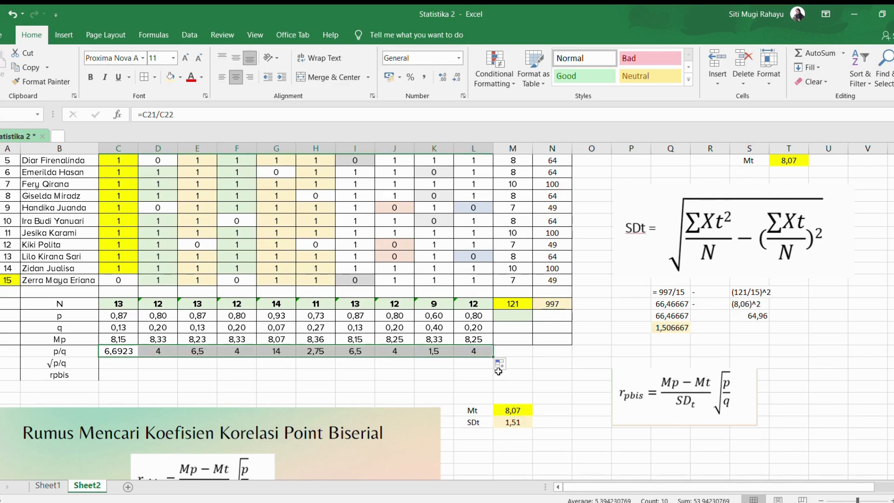
pyautogui.click(168, 352)
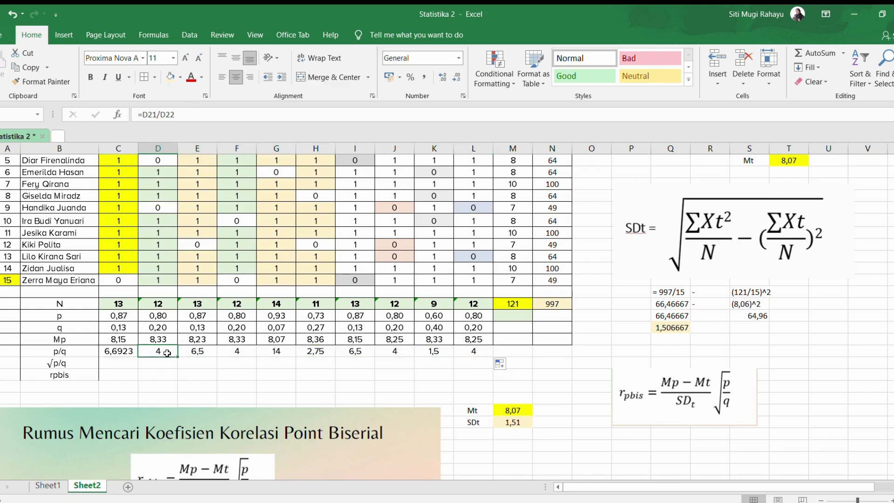
pyautogui.write('=')
pyautogui.click(165, 316)
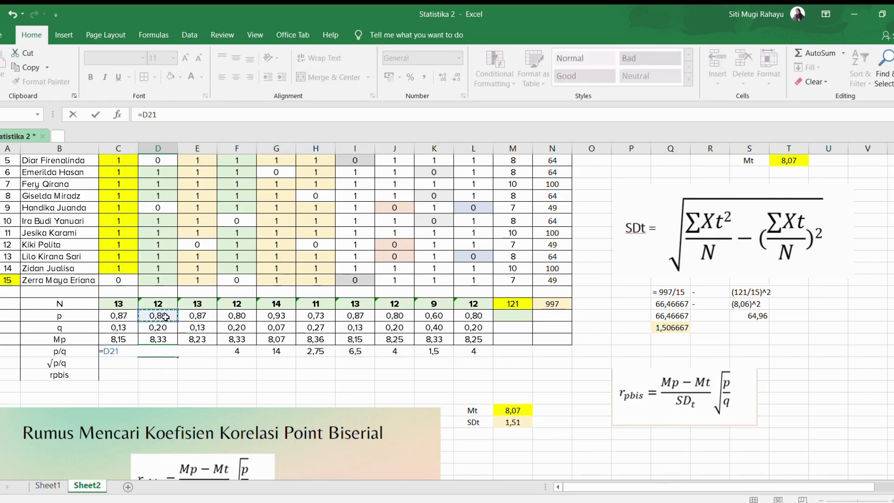
pyautogui.write('/')
pyautogui.click(159, 328)
pyautogui.press('Return')
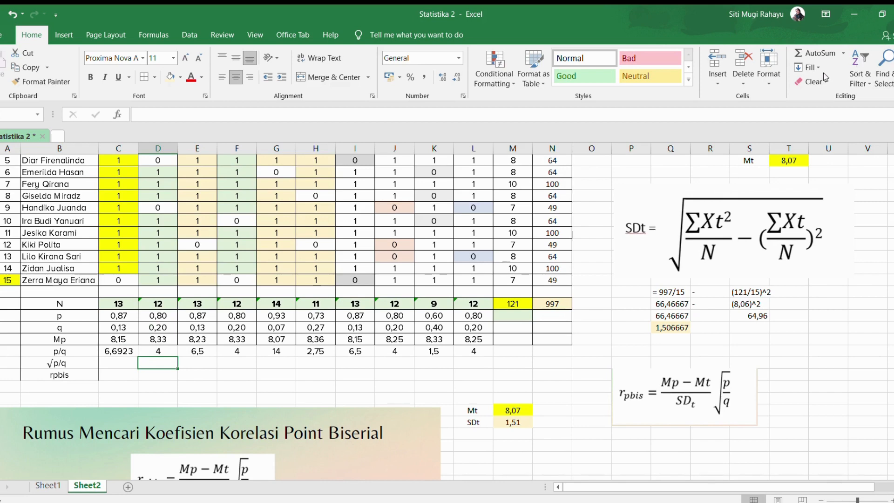
# Step: Re-enter question 3's p/q in E24 as =E21/E22
pyautogui.click(187, 349)
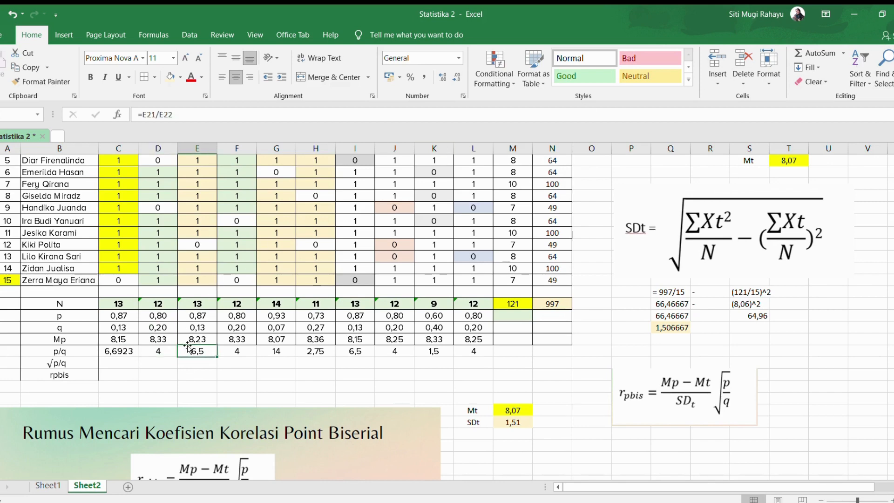
pyautogui.doubleClick(188, 348)
pyautogui.press('BackSpace')
pyautogui.press('BackSpace')
pyautogui.press('BackSpace')
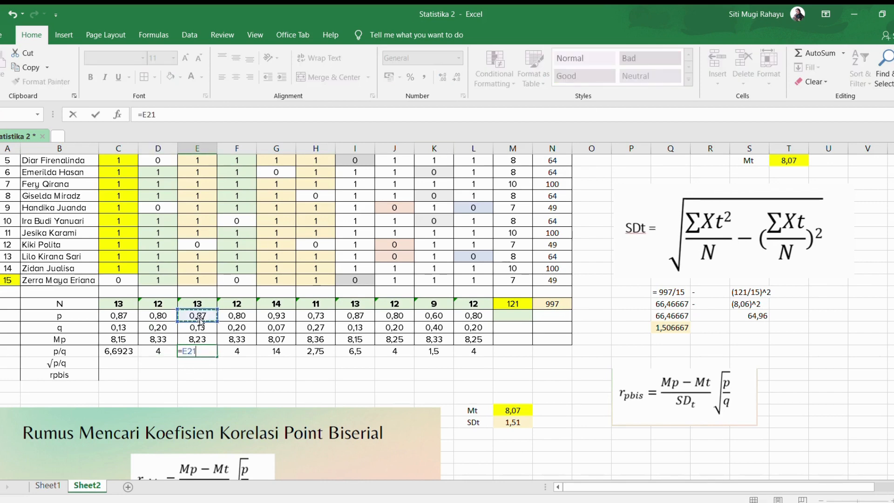
pyautogui.click(195, 325)
pyautogui.press('Return')
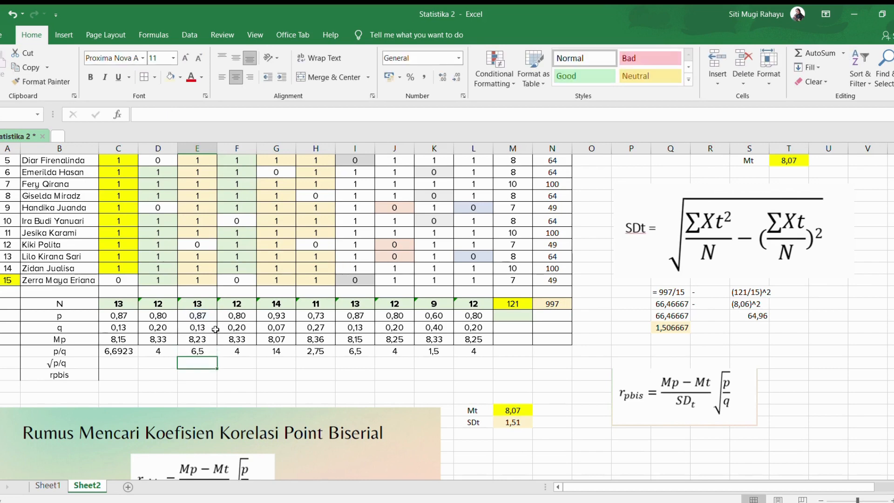
# Step: Re-enter question 4's p/q in F24 as =F21/F22
pyautogui.click(228, 350)
pyautogui.write('=')
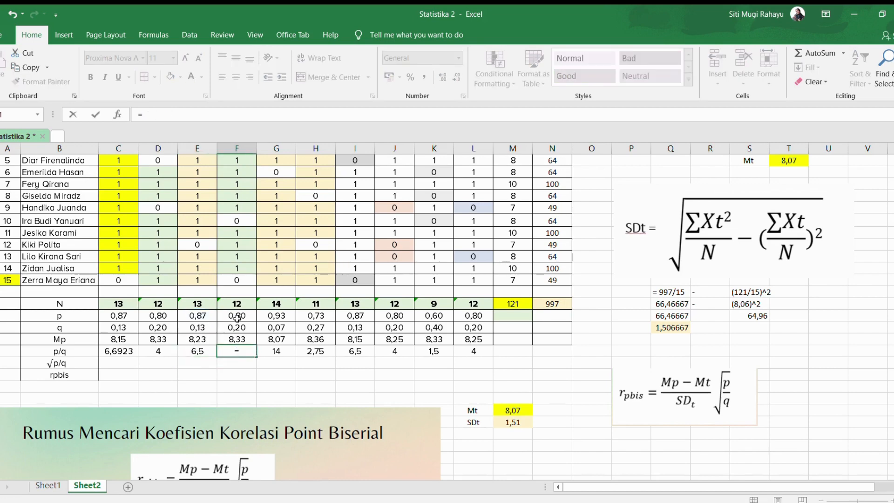
pyautogui.click(237, 317)
pyautogui.write('/')
pyautogui.click(238, 328)
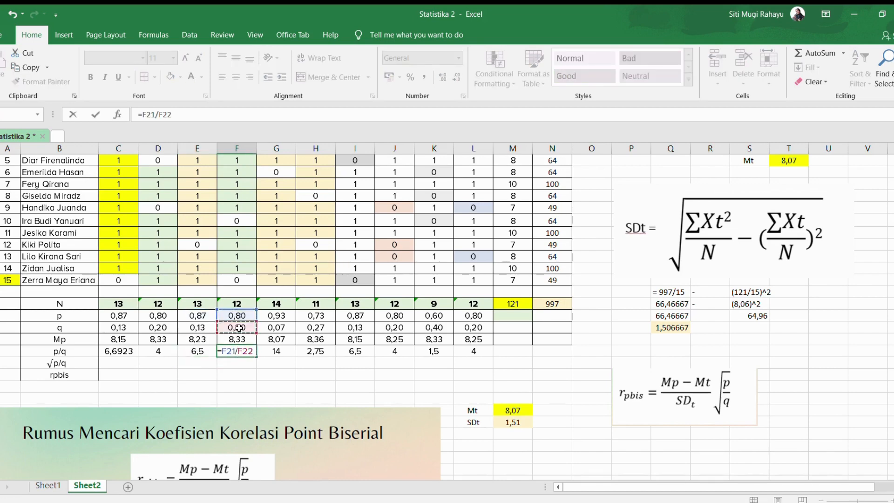
pyautogui.press('Return')
# Step: Re-enter question 5's p/q in G24 as =G21/G22
pyautogui.click(278, 349)
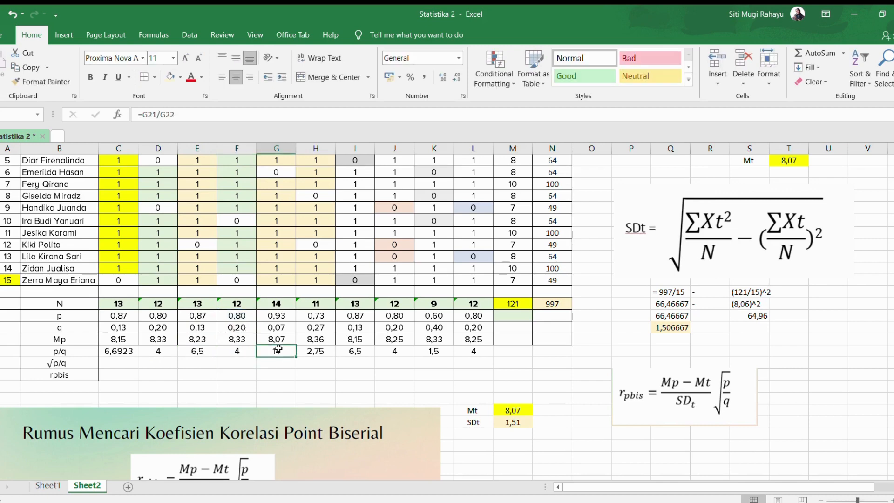
pyautogui.write('=')
pyautogui.click(282, 316)
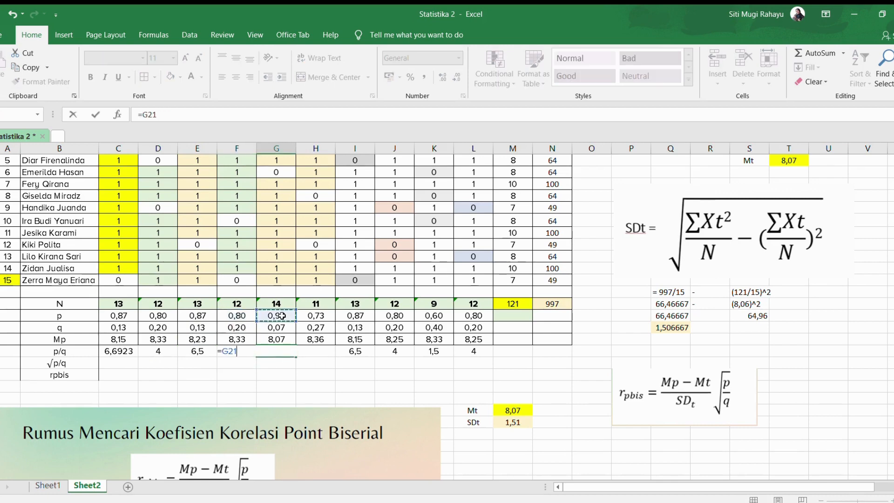
pyautogui.write('/')
pyautogui.click(282, 328)
pyautogui.press('Return')
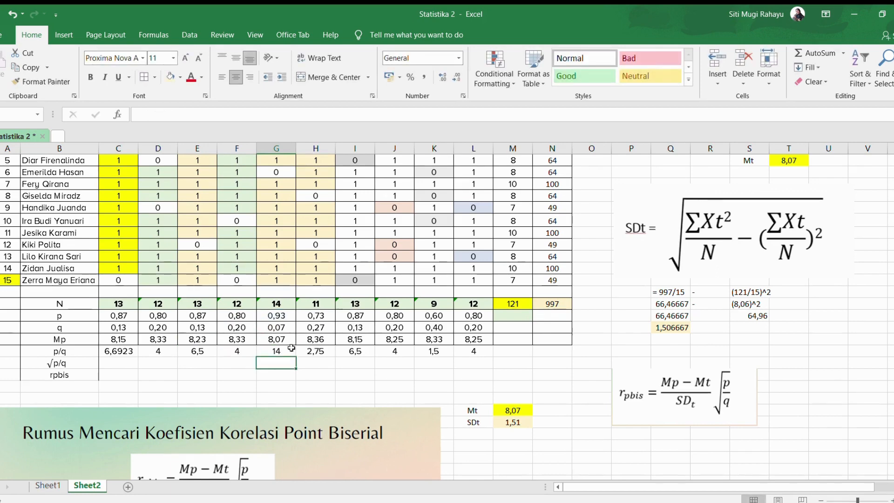
pyautogui.click(282, 375)
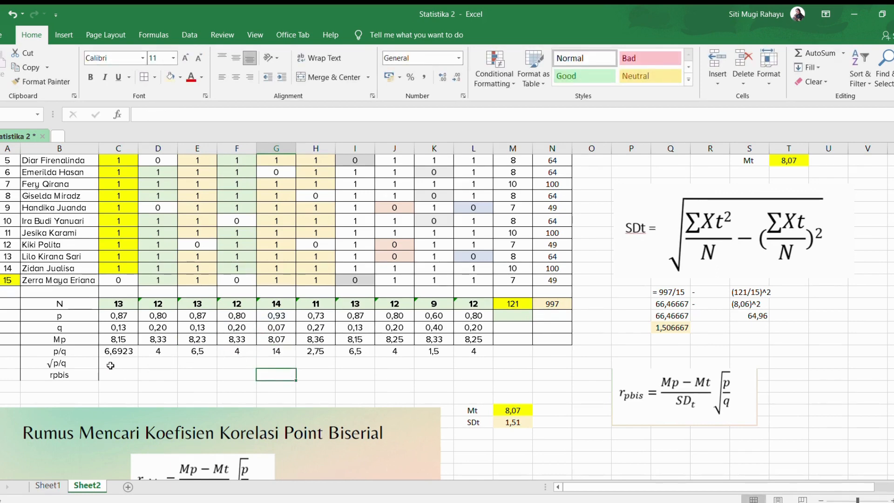
# Step: Calculate question 1's √p/q in C25 with =SQRT(C24)
pyautogui.click(74, 364)
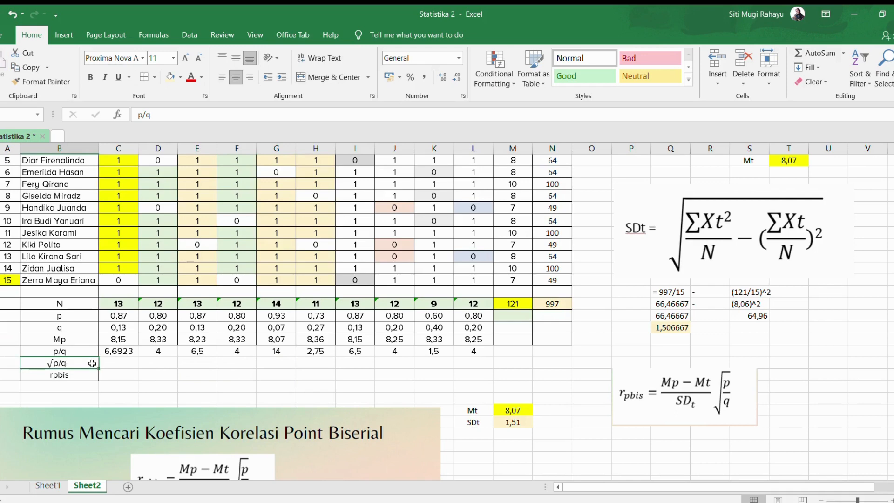
pyautogui.click(118, 363)
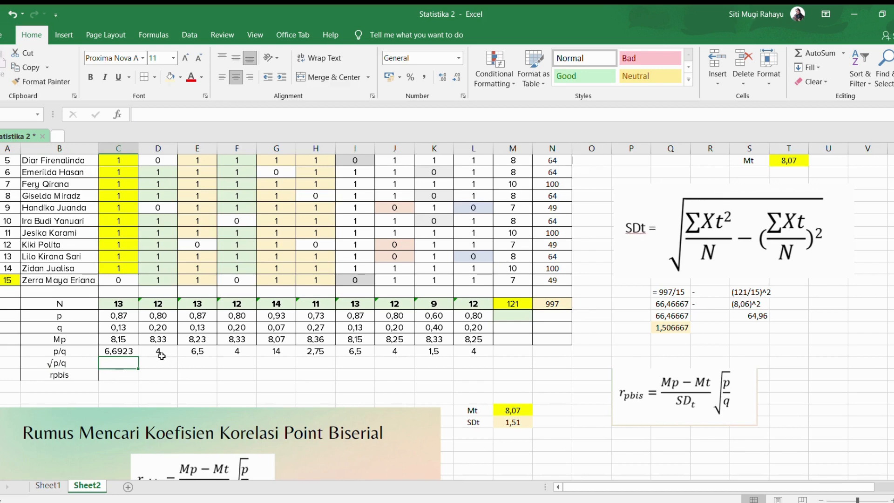
pyautogui.write('=')
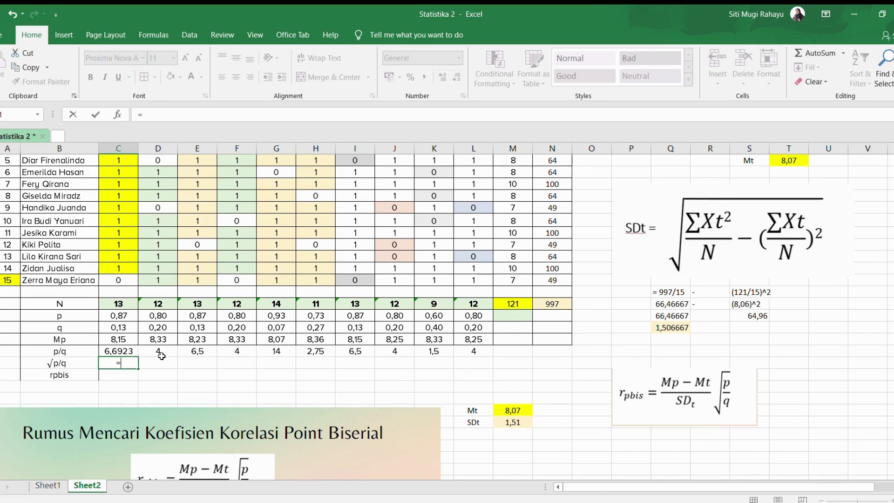
pyautogui.write('sq')
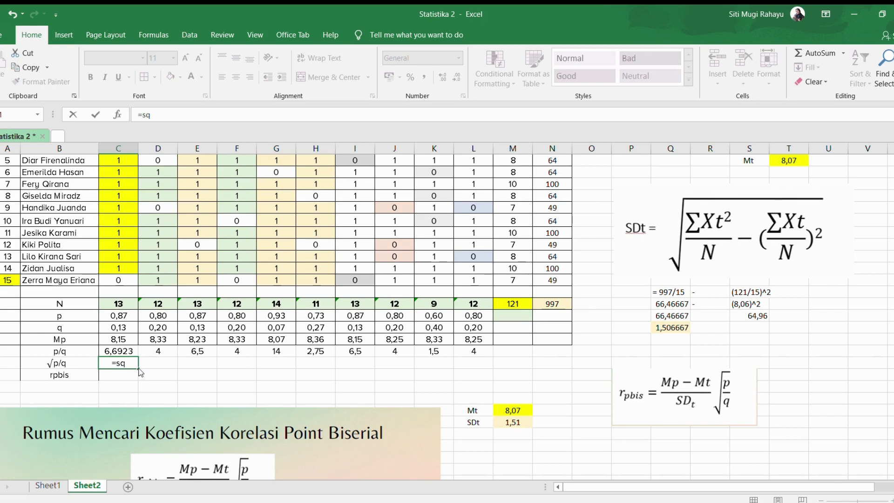
pyautogui.write('rt(')
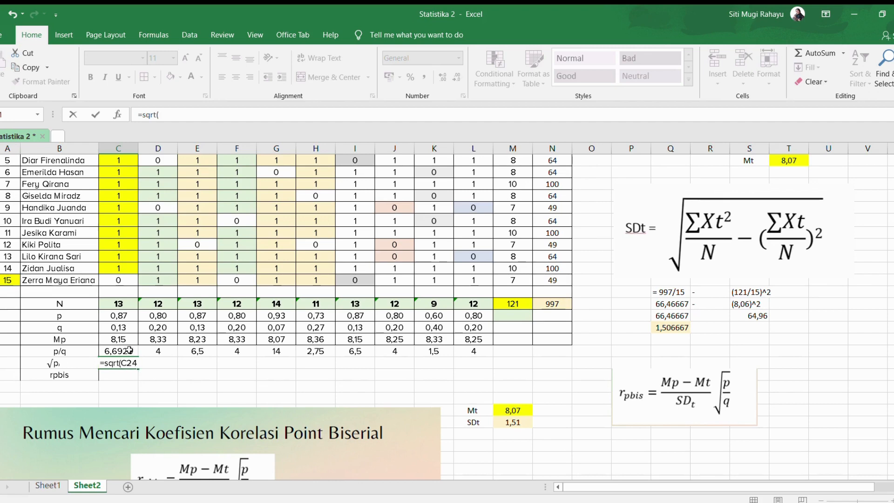
pyautogui.click(128, 351)
pyautogui.press('Return')
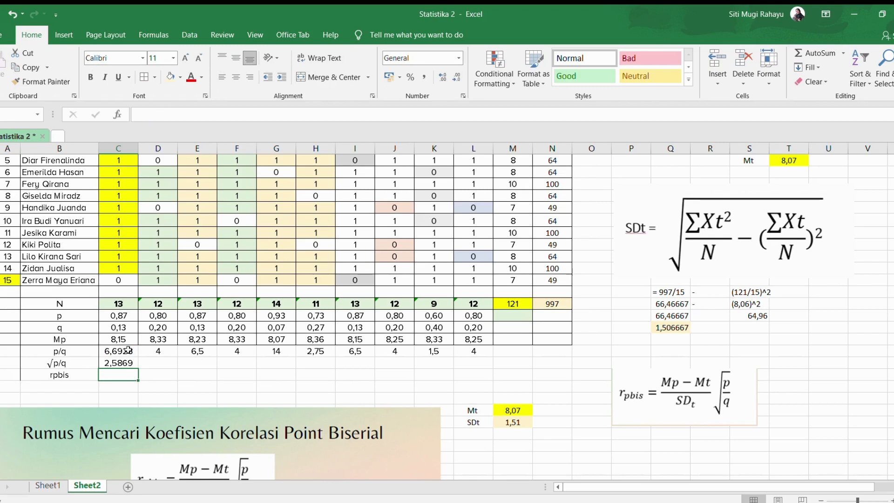
# Step: Fill the square-root formula from C25 across through L25 for the remaining questions
pyautogui.click(135, 360)
pyautogui.moveTo(135, 359); pyautogui.dragTo(475, 372)
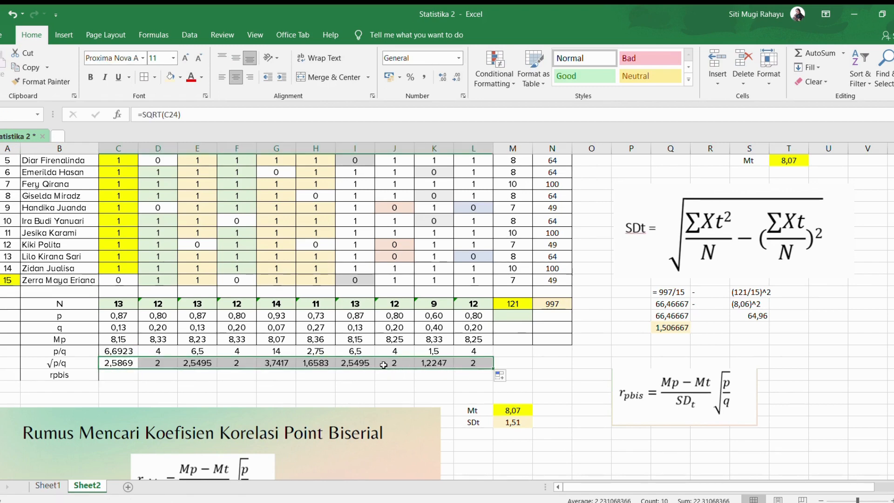
pyautogui.click(236, 383)
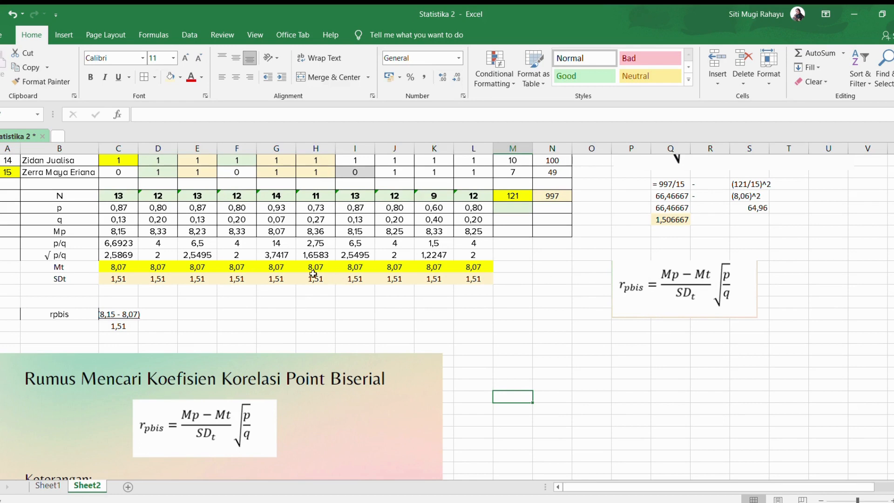
# Step: Compare the Mp, Mt, SDt and √p/q rows with the rpbis formula and question 1's written-out fraction in C30:C31
pyautogui.click(60, 232)
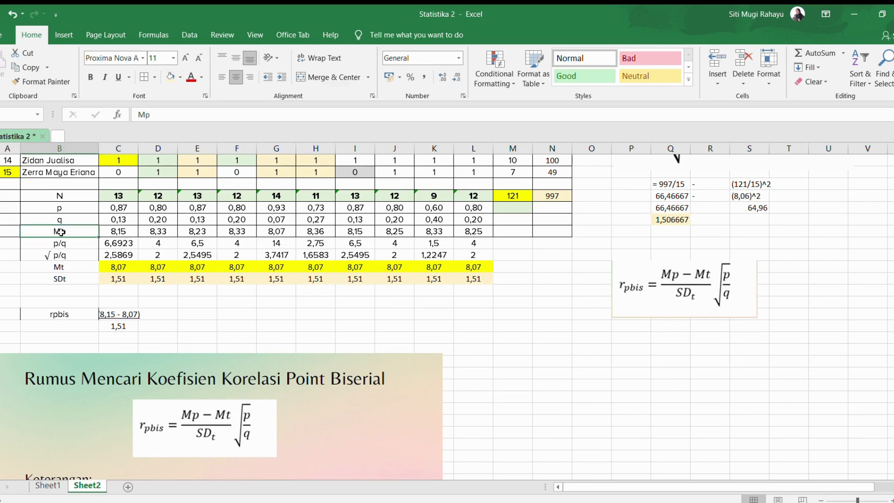
pyautogui.click(73, 280)
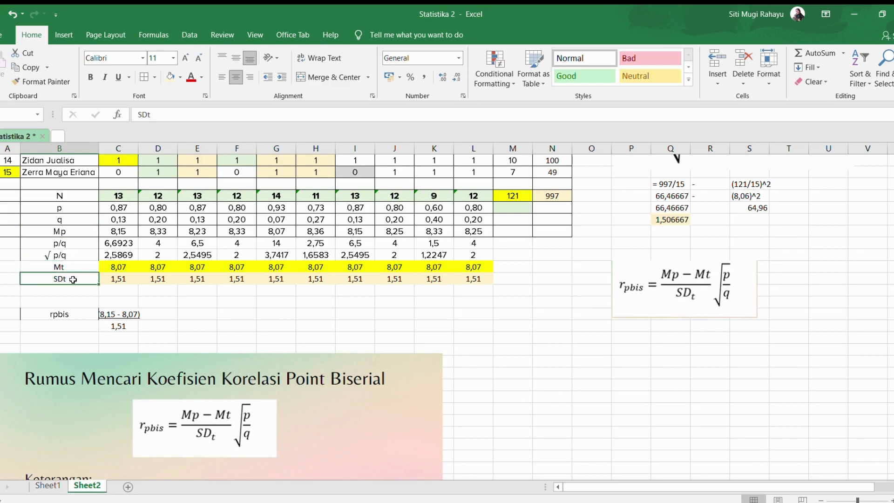
pyautogui.click(71, 255)
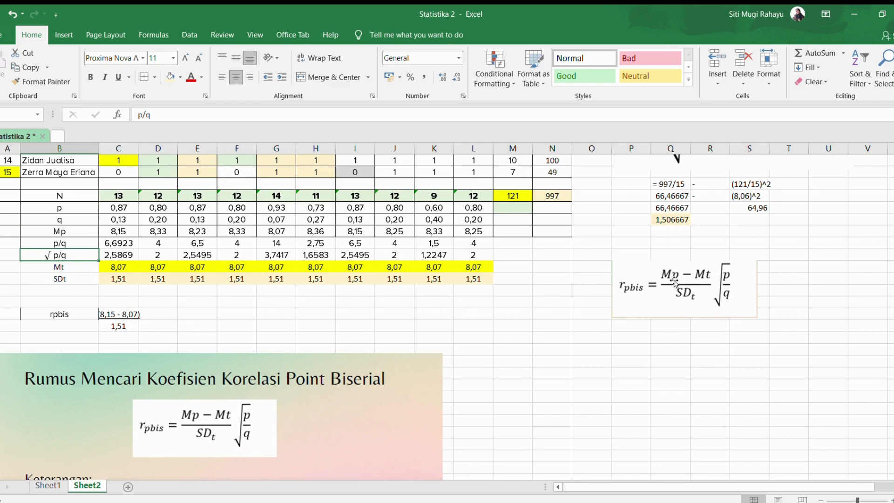
pyautogui.click(637, 326)
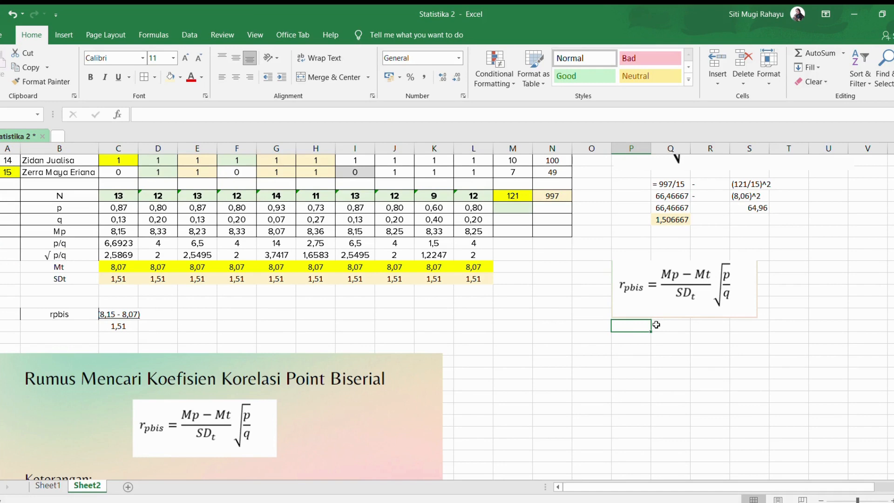
pyautogui.click(118, 229)
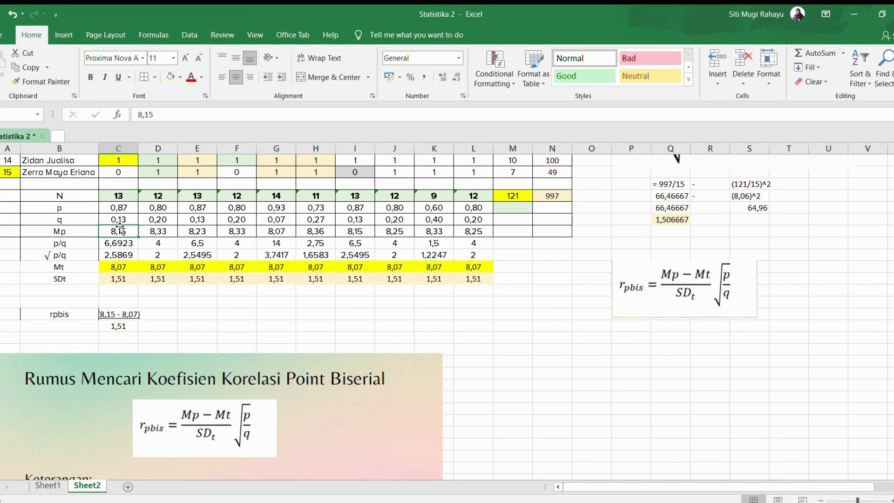
pyautogui.click(107, 313)
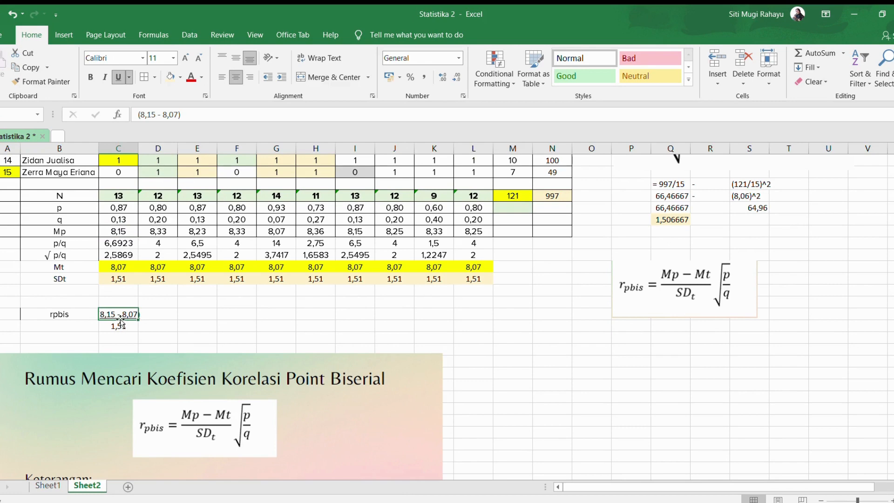
pyautogui.click(126, 266)
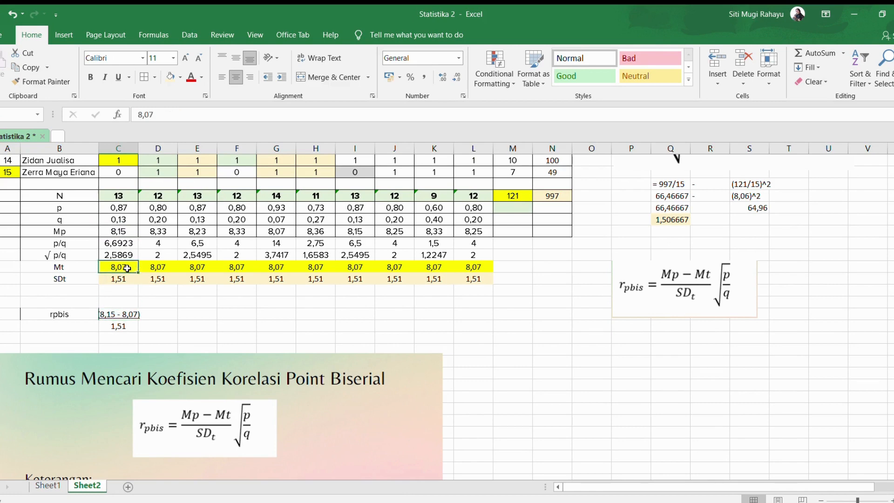
pyautogui.click(127, 278)
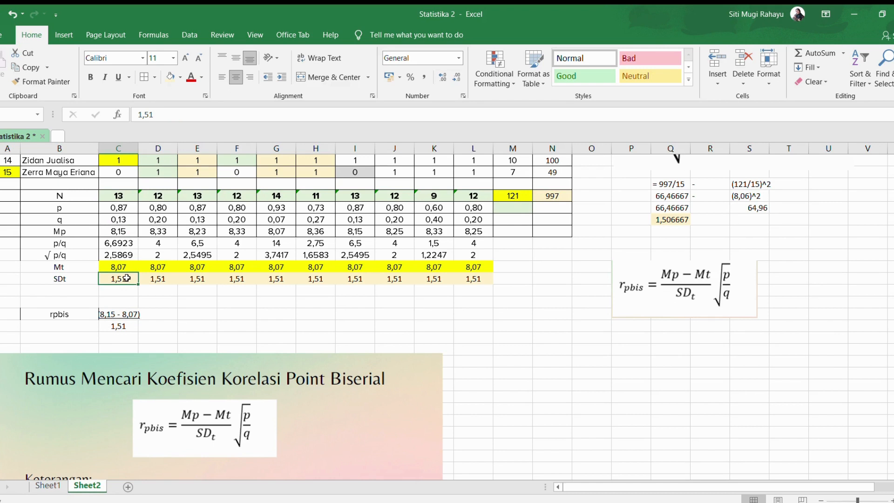
pyautogui.moveTo(126, 315); pyautogui.dragTo(131, 326)
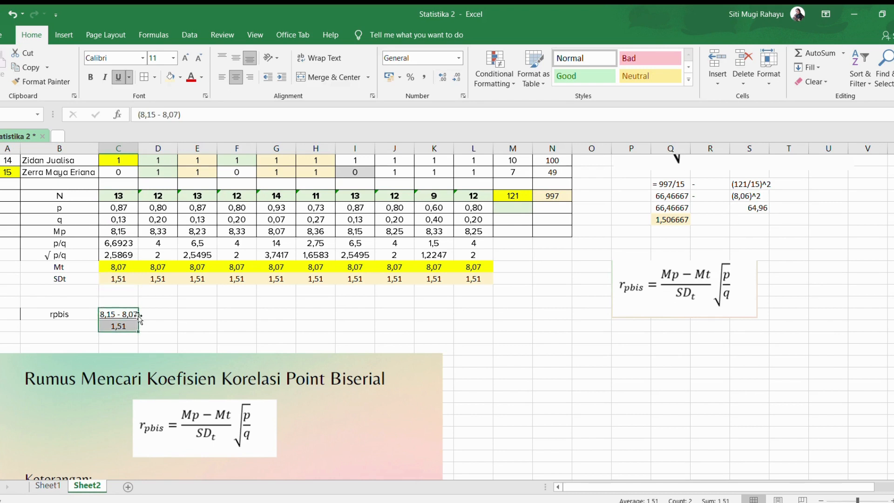
# Step: Shade the √p/q values in C25:L25 with the light orange fill
pyautogui.click(125, 253)
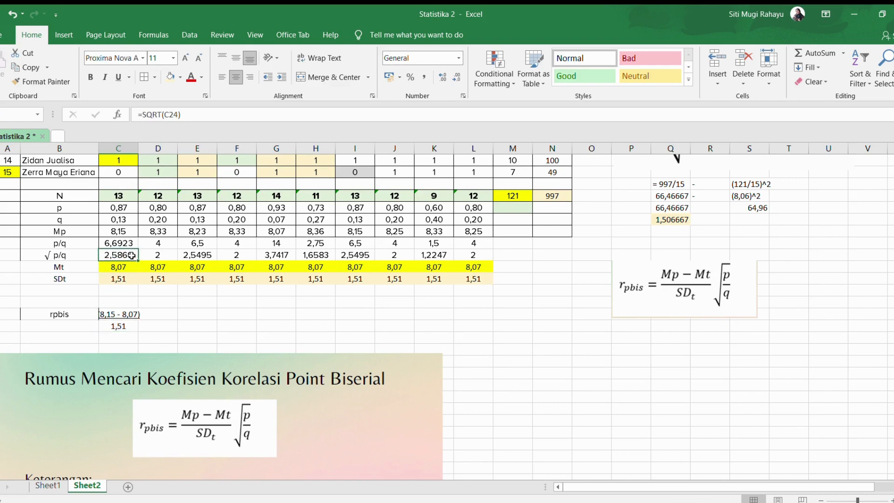
pyautogui.moveTo(132, 255); pyautogui.dragTo(477, 256)
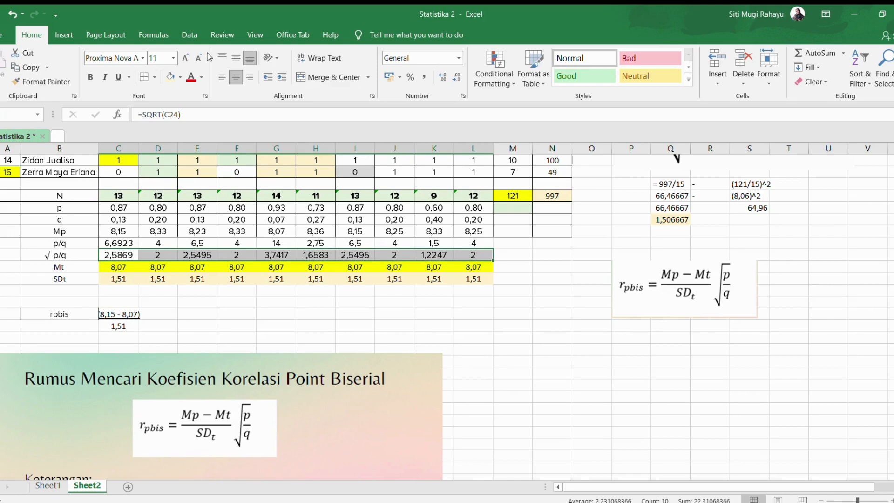
pyautogui.click(225, 308)
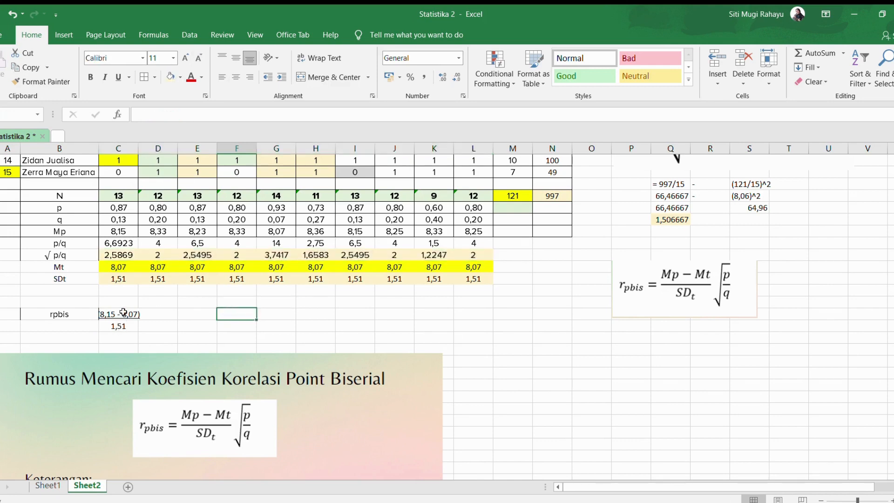
# Step: Clear question 1's written-out rpbis fraction from C30:C31
pyautogui.moveTo(120, 315); pyautogui.dragTo(124, 320)
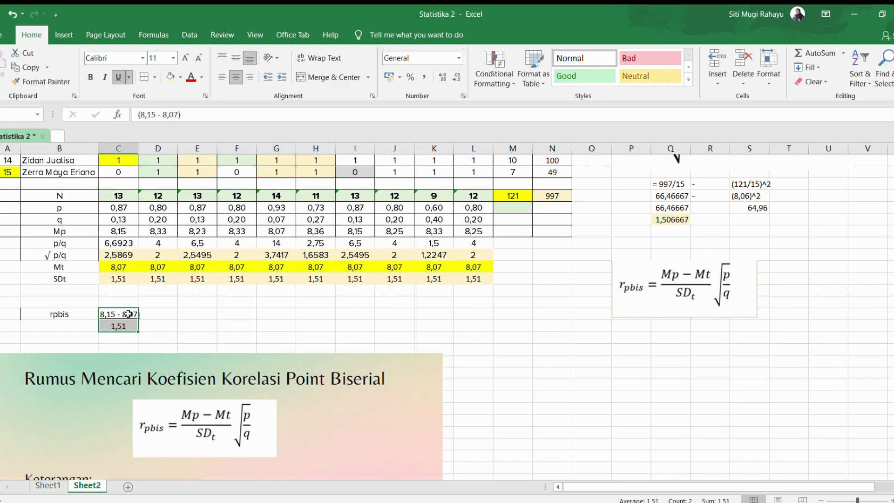
pyautogui.press('Delete')
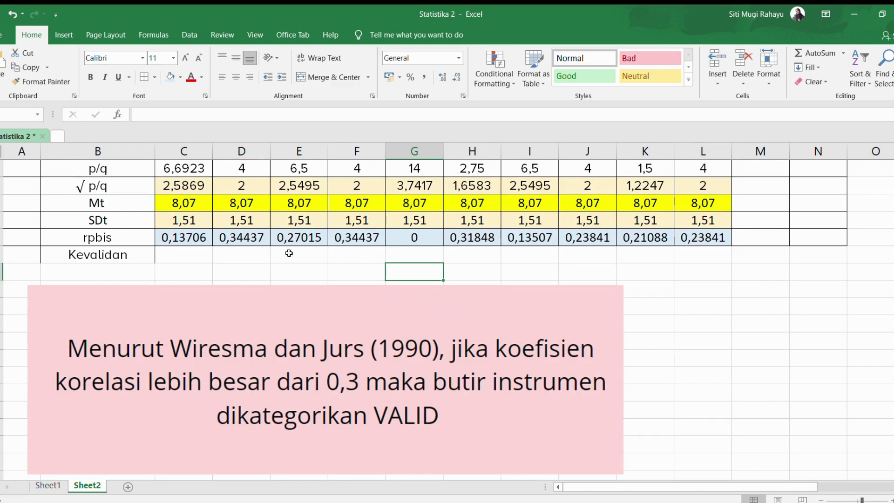
# Step: Shade the rpbis values above 0,3 in D28, F28 and H28 with a light reddish-orange fill
pyautogui.click(206, 237)
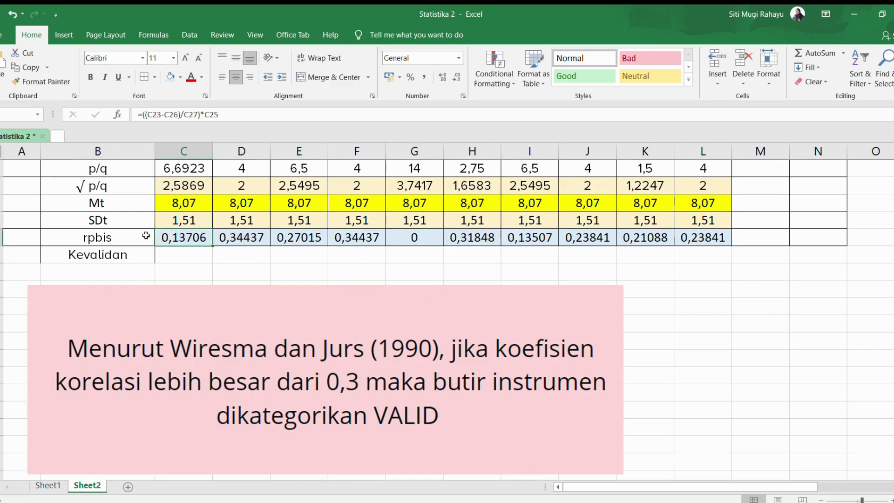
pyautogui.click(235, 237)
pyautogui.click(311, 238)
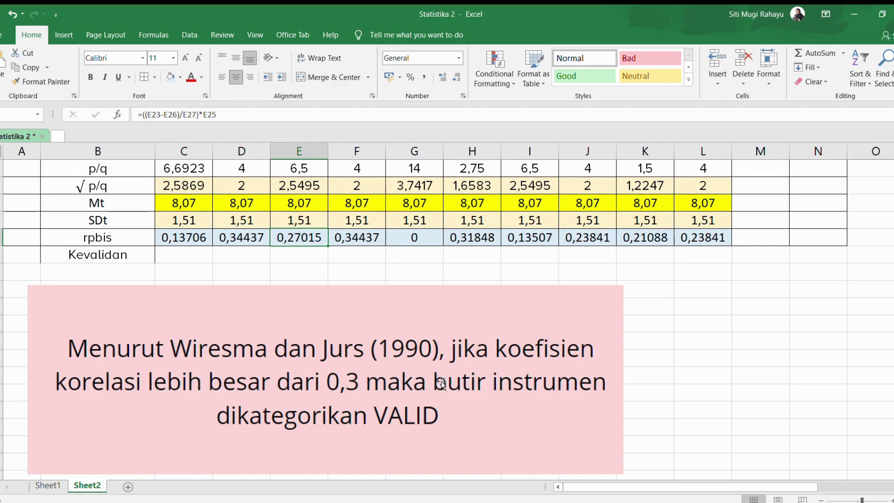
pyautogui.click(223, 253)
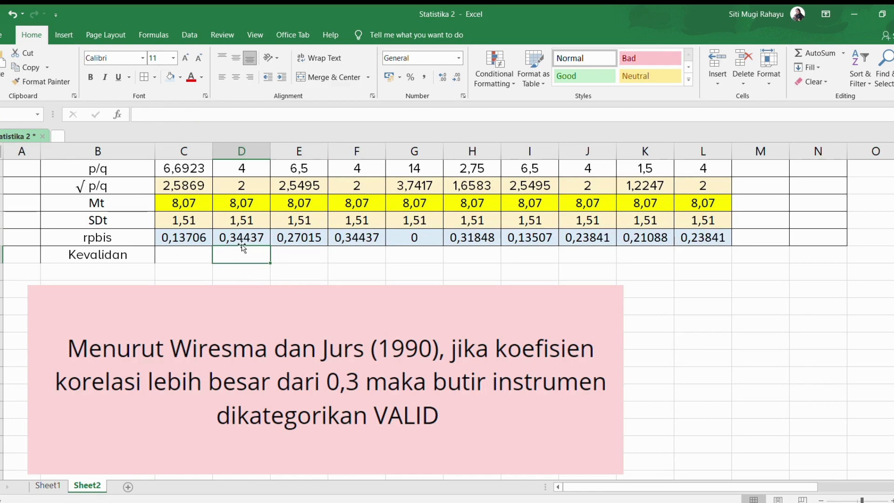
pyautogui.click(239, 239)
pyautogui.click(171, 77)
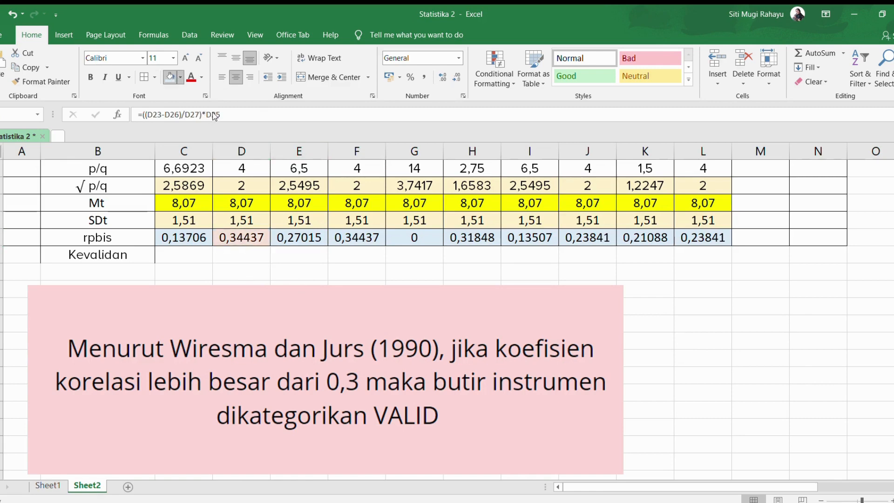
pyautogui.click(370, 242)
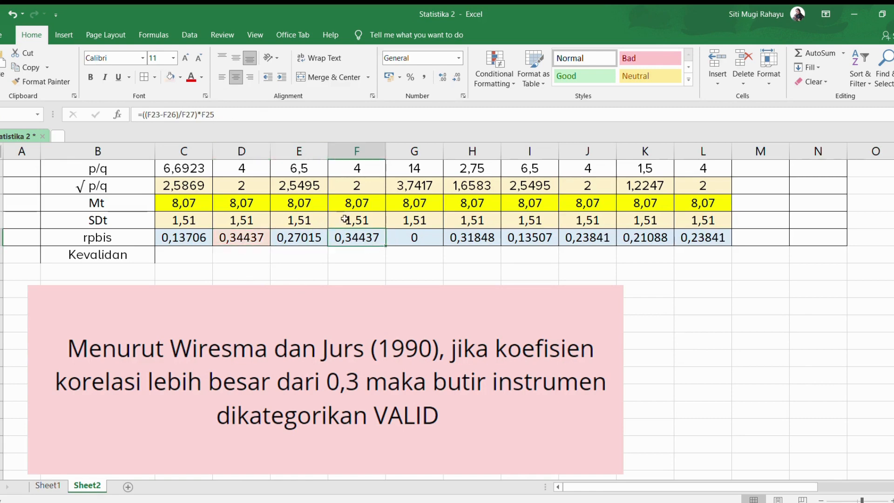
pyautogui.click(171, 77)
pyautogui.click(475, 237)
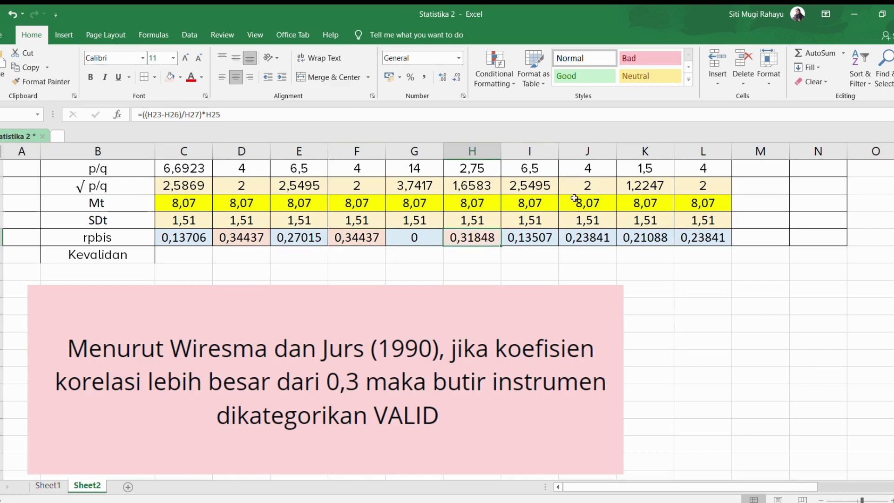
# Step: Enter "valid" in the Kevalidan row for the shaded rpbis values, in D29, F29 and H29
pyautogui.click(240, 254)
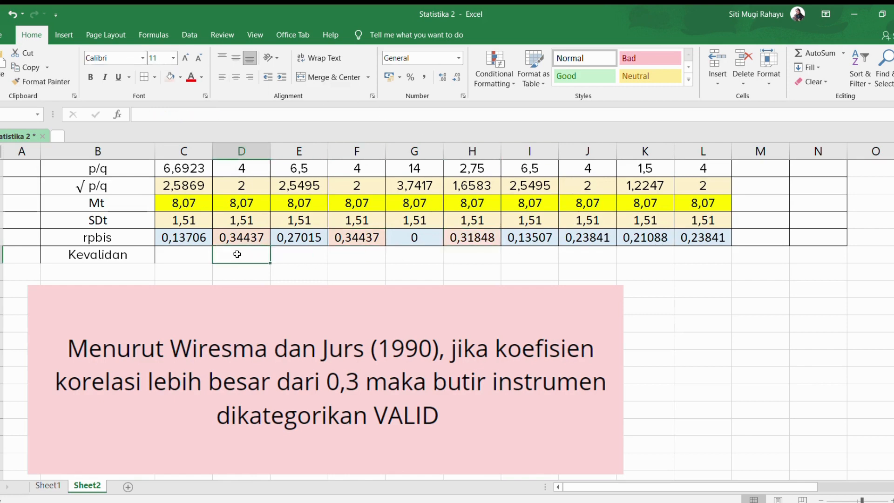
pyautogui.write('valid')
pyautogui.press('BackSpace')
pyautogui.write('id')
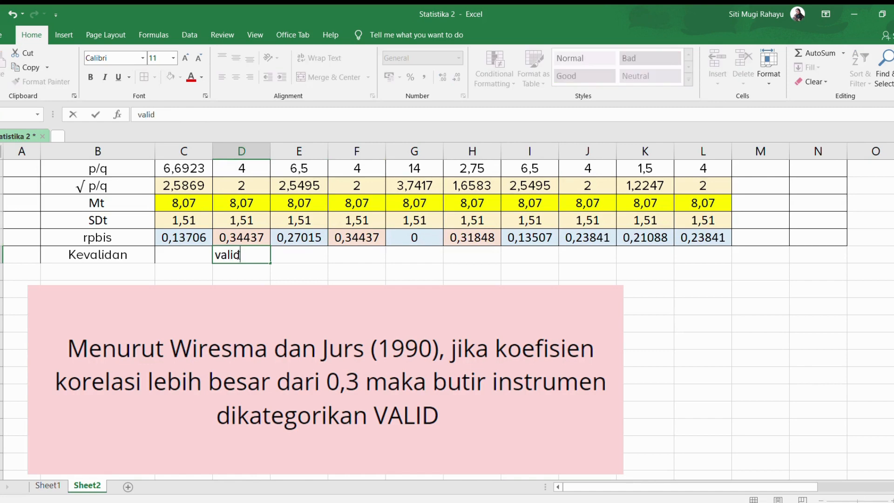
pyautogui.click(352, 252)
pyautogui.write('v')
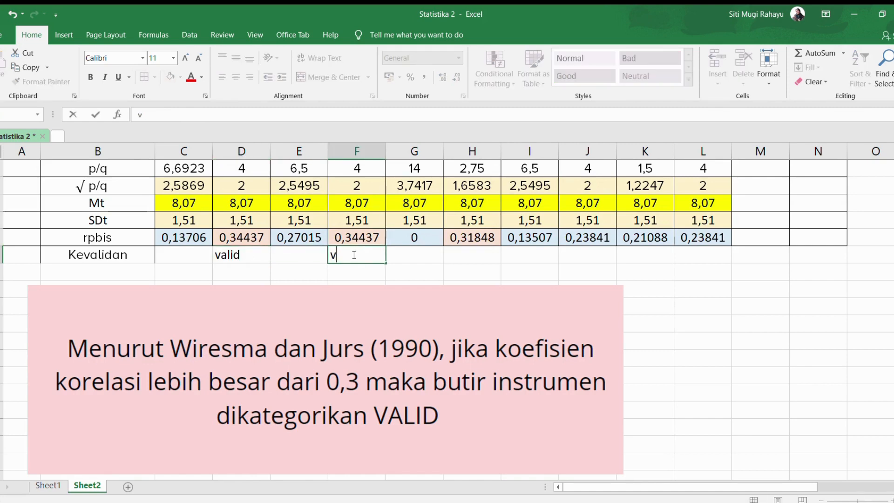
pyautogui.write('alid')
pyautogui.click(482, 253)
pyautogui.write('valid')
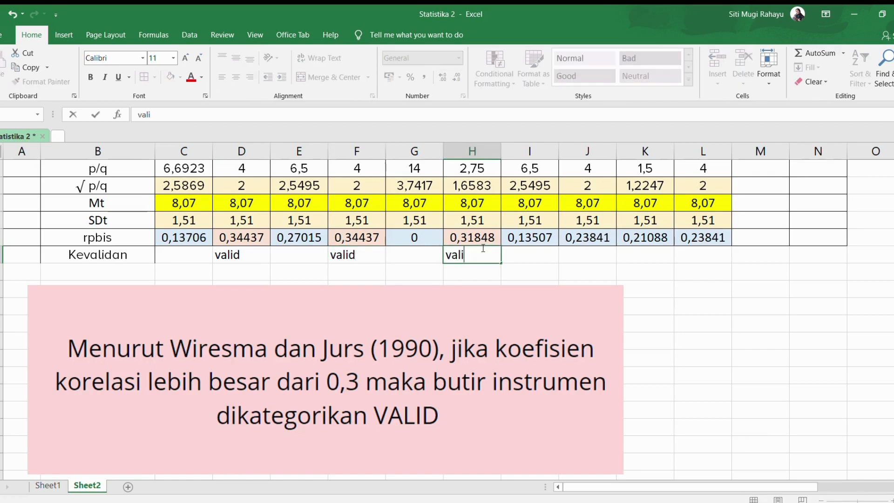